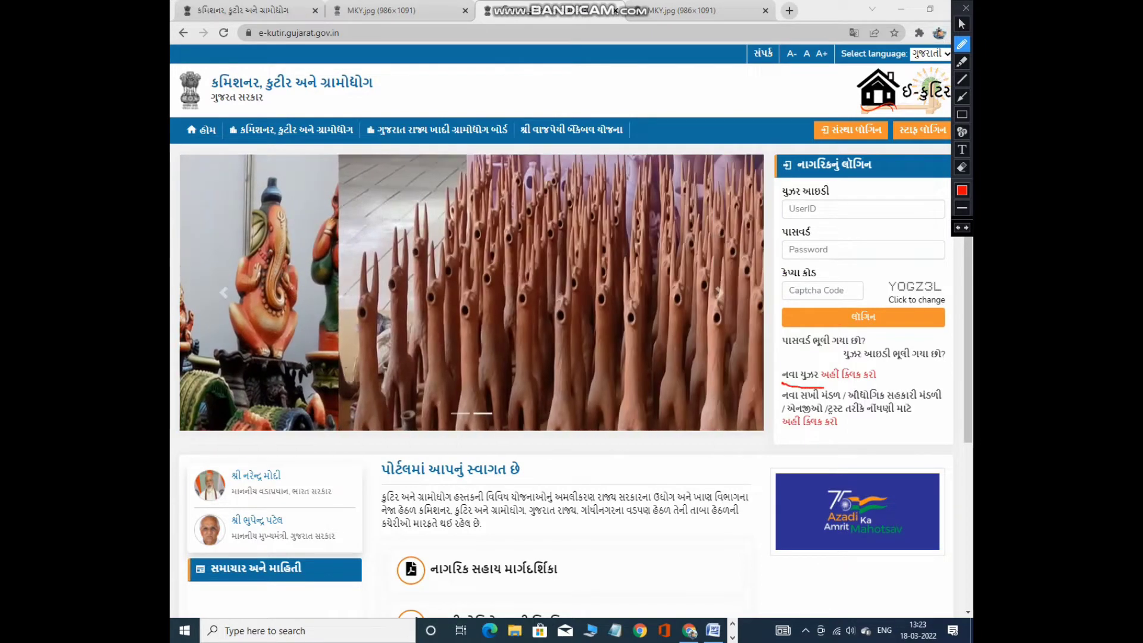
# Open the new citizen registration form and place the cursor in the full-name field.
pyautogui.moveTo(782, 381); pyautogui.dragTo(875, 381)
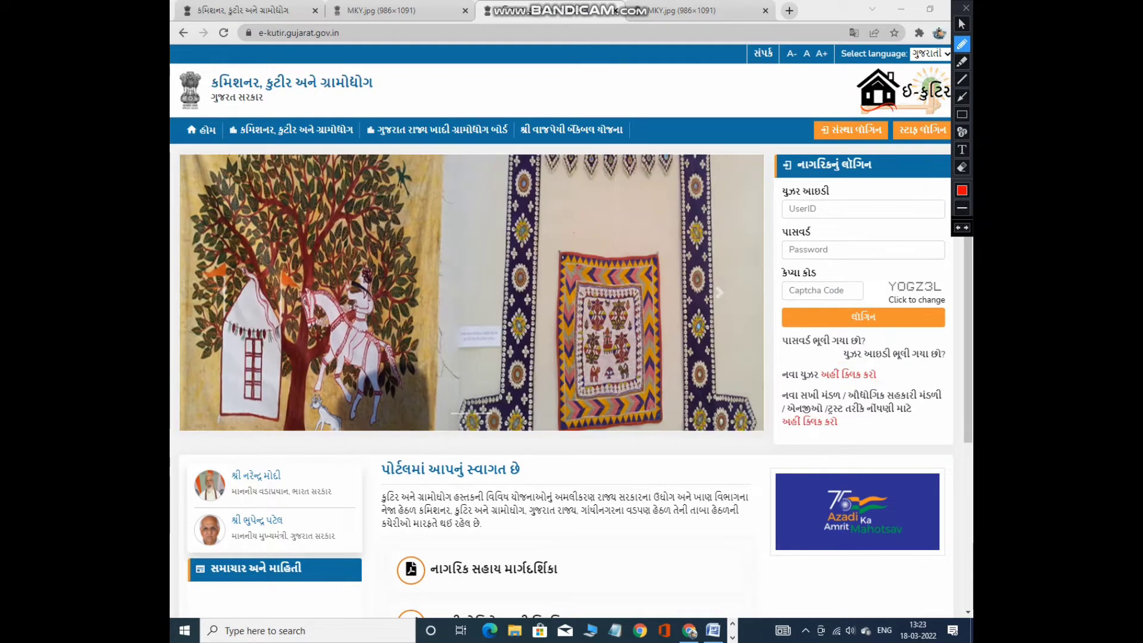
pyautogui.click(962, 24)
pyautogui.click(848, 374)
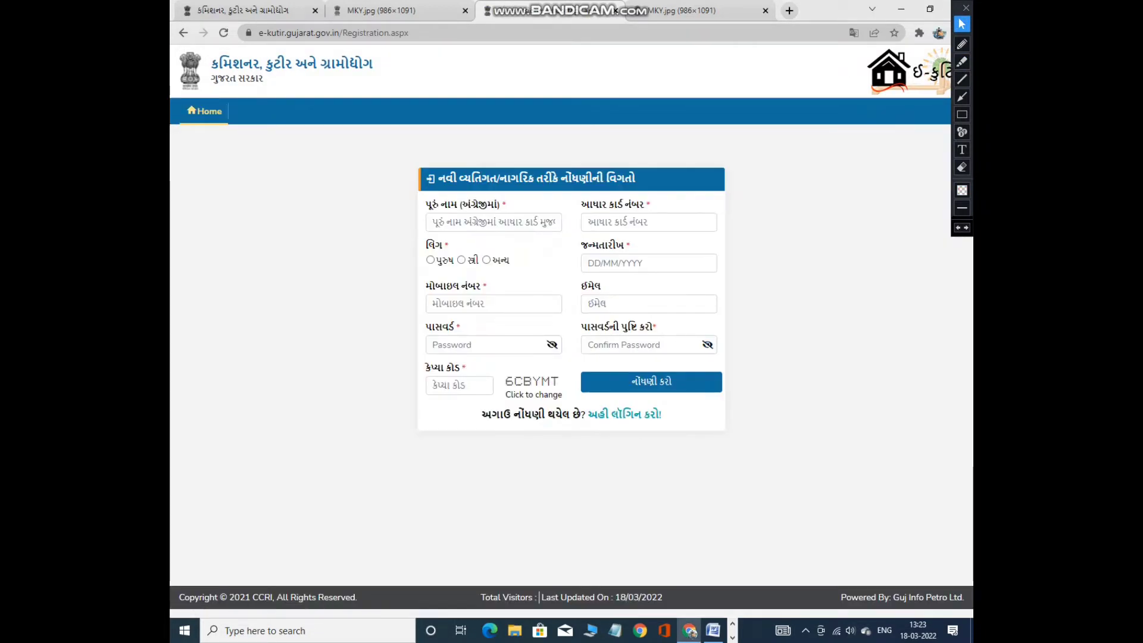
pyautogui.click(494, 222)
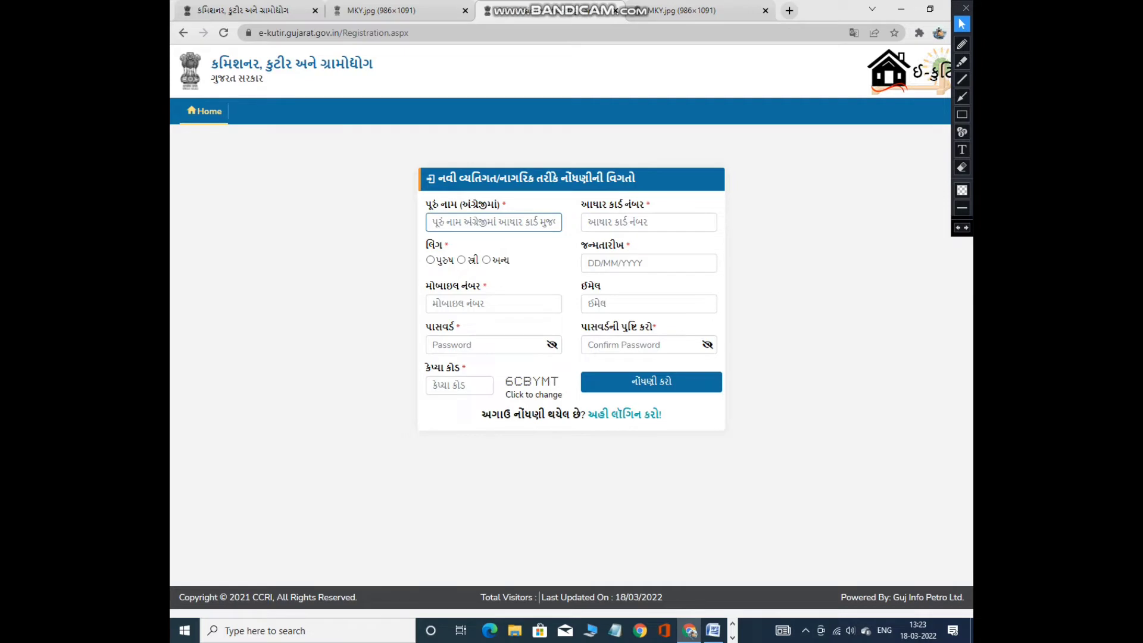
# Outline the registration form's field labels and inputs in red, then return to the full-name field.
pyautogui.click(962, 115)
pyautogui.moveTo(419, 196)
pyautogui.mouseDown()
pyautogui.moveTo(432, 225)
pyautogui.moveTo(570, 239)
pyautogui.mouseUp()
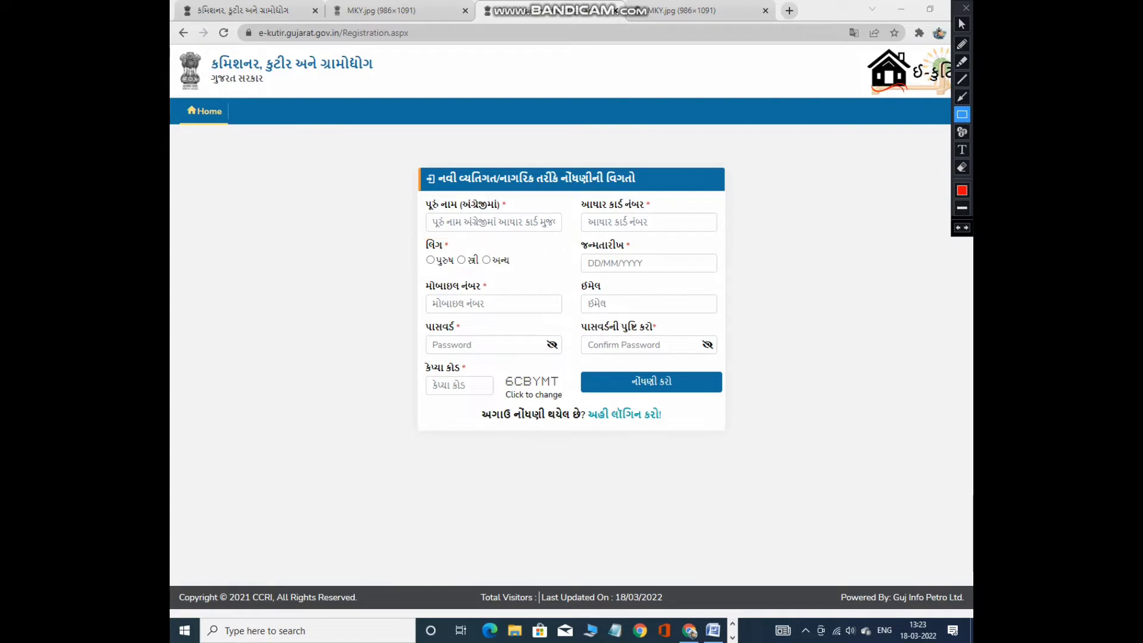
pyautogui.moveTo(561, 190); pyautogui.dragTo(703, 239)
pyautogui.moveTo(419, 237); pyautogui.dragTo(525, 283)
pyautogui.moveTo(567, 237)
pyautogui.mouseDown()
pyautogui.moveTo(630, 284)
pyautogui.moveTo(687, 275)
pyautogui.mouseUp()
pyautogui.moveTo(419, 297); pyautogui.dragTo(516, 319)
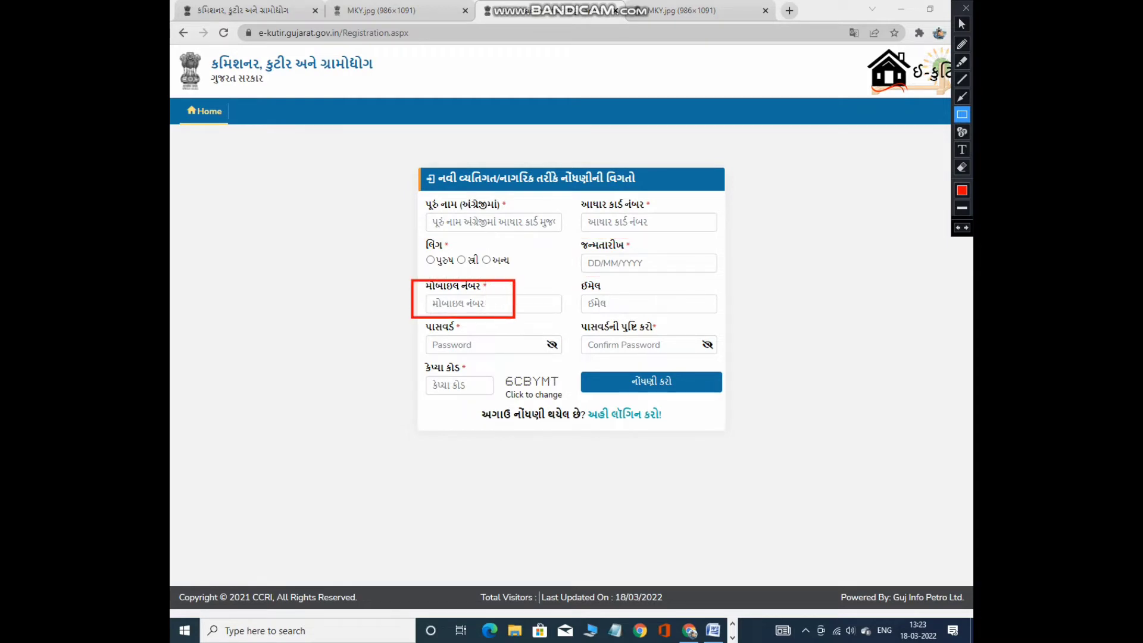
pyautogui.moveTo(571, 277); pyautogui.dragTo(643, 318)
pyautogui.moveTo(421, 318)
pyautogui.mouseDown()
pyautogui.moveTo(440, 344)
pyautogui.moveTo(552, 362)
pyautogui.mouseUp()
pyautogui.moveTo(580, 316); pyautogui.dragTo(688, 366)
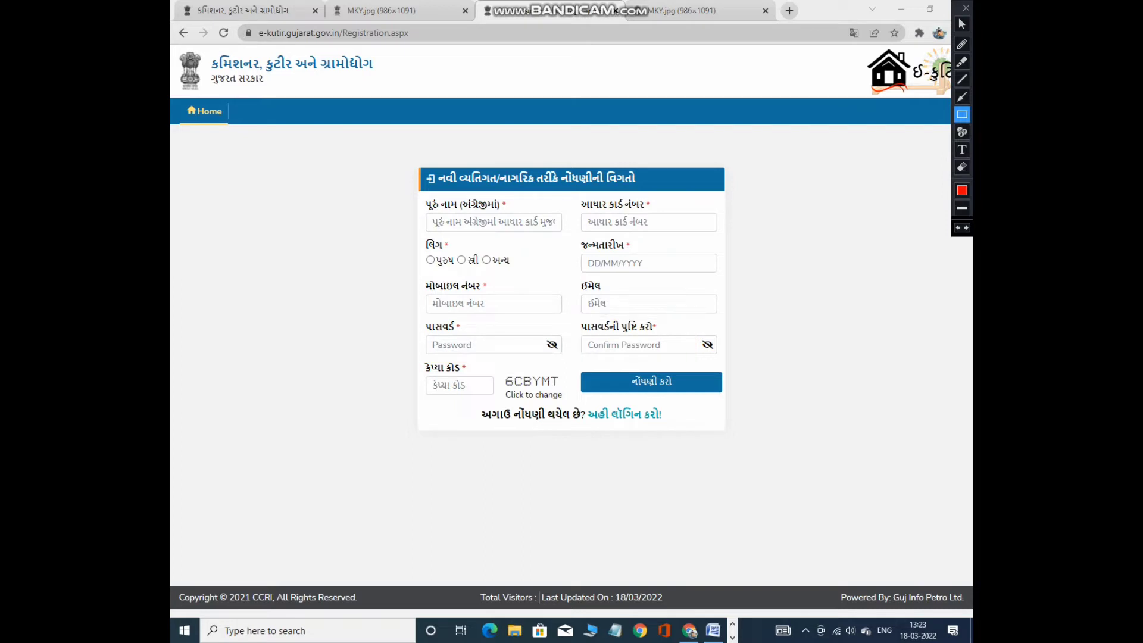
pyautogui.moveTo(419, 361); pyautogui.dragTo(570, 401)
pyautogui.moveTo(612, 367); pyautogui.dragTo(676, 393)
pyautogui.click(962, 23)
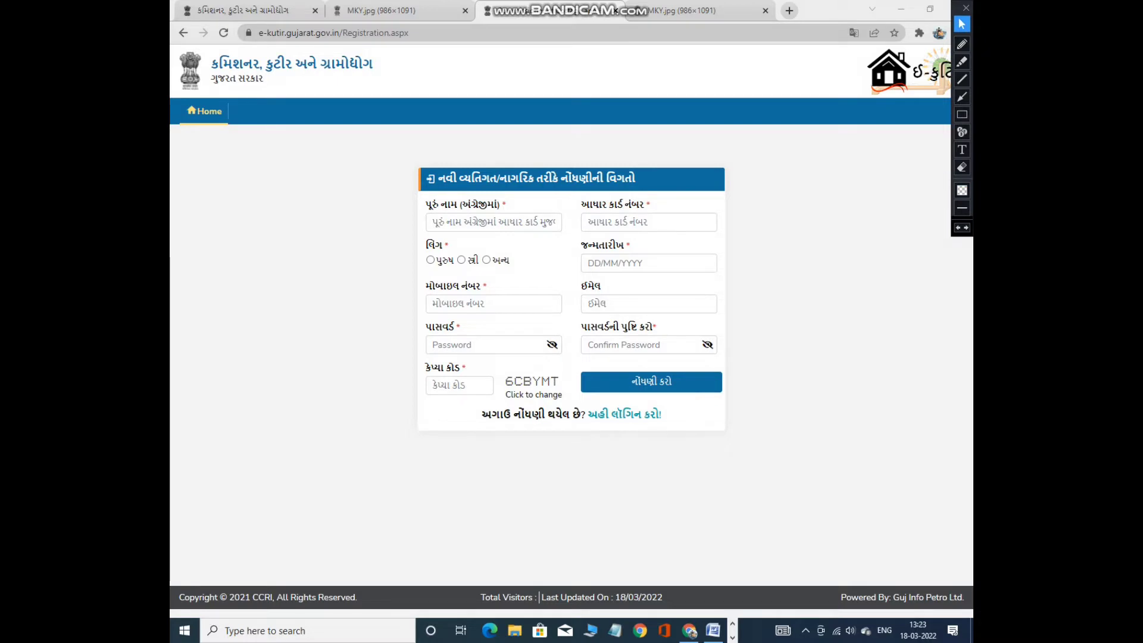
pyautogui.click(493, 222)
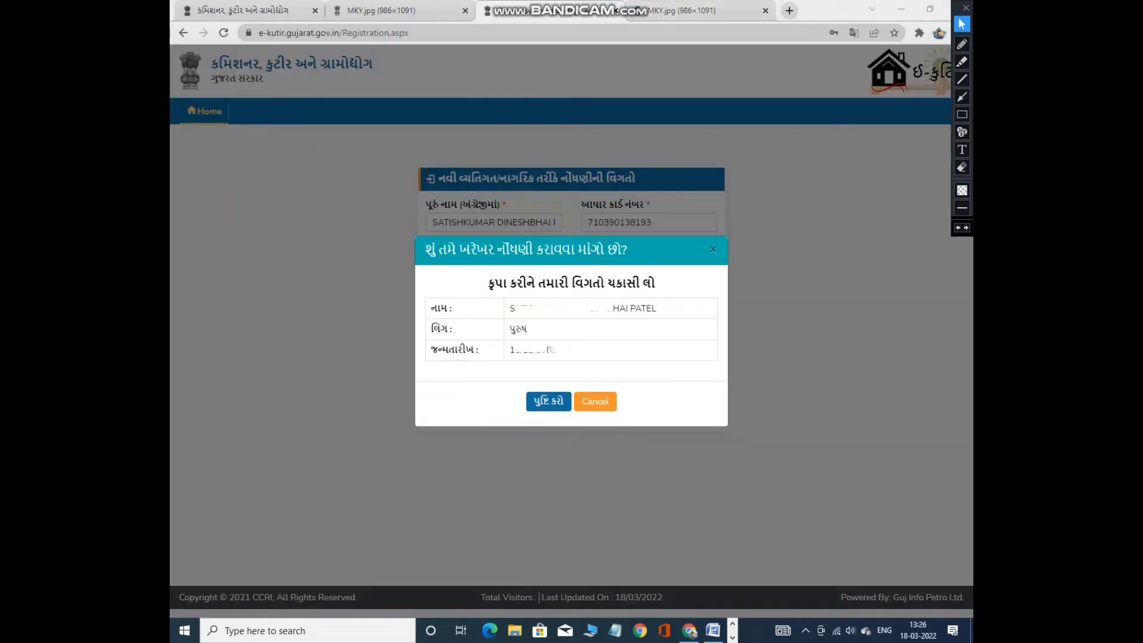
# Confirm the entered registration details with પુષ્ટિ કરો.
pyautogui.click(962, 114)
pyautogui.moveTo(419, 241); pyautogui.dragTo(681, 422)
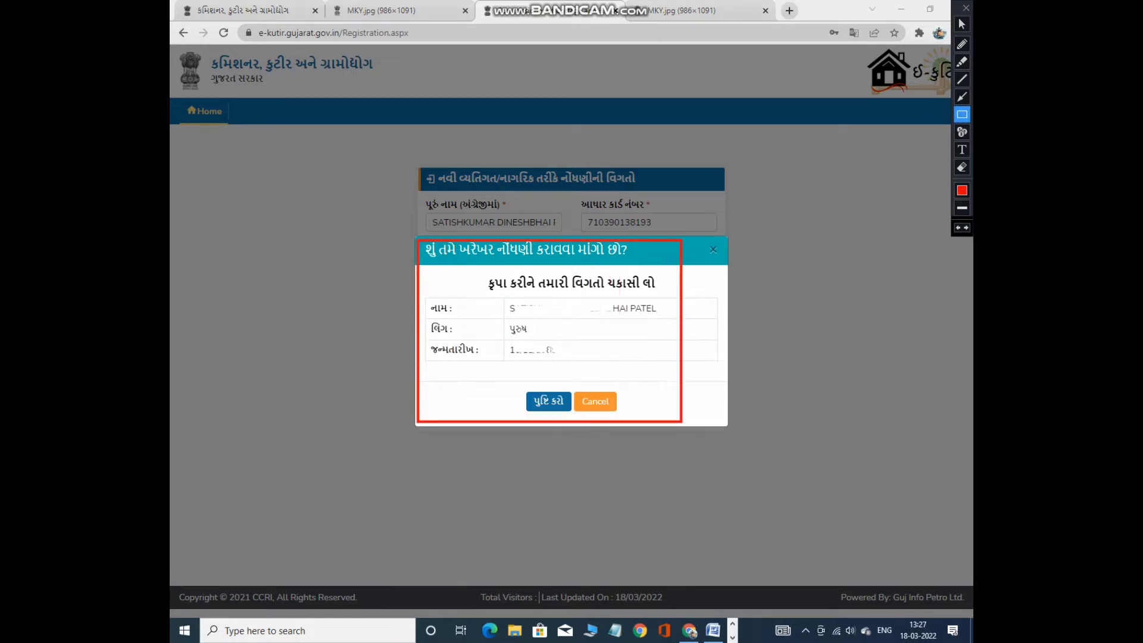
pyautogui.hotkey('ctrl', 'z')
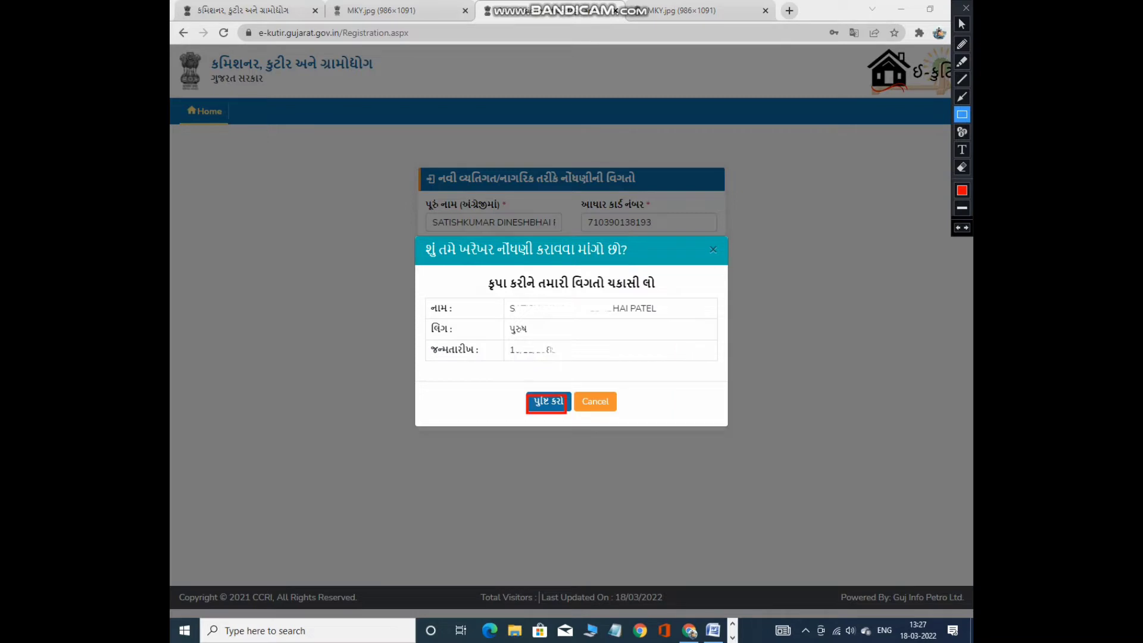
pyautogui.click(962, 23)
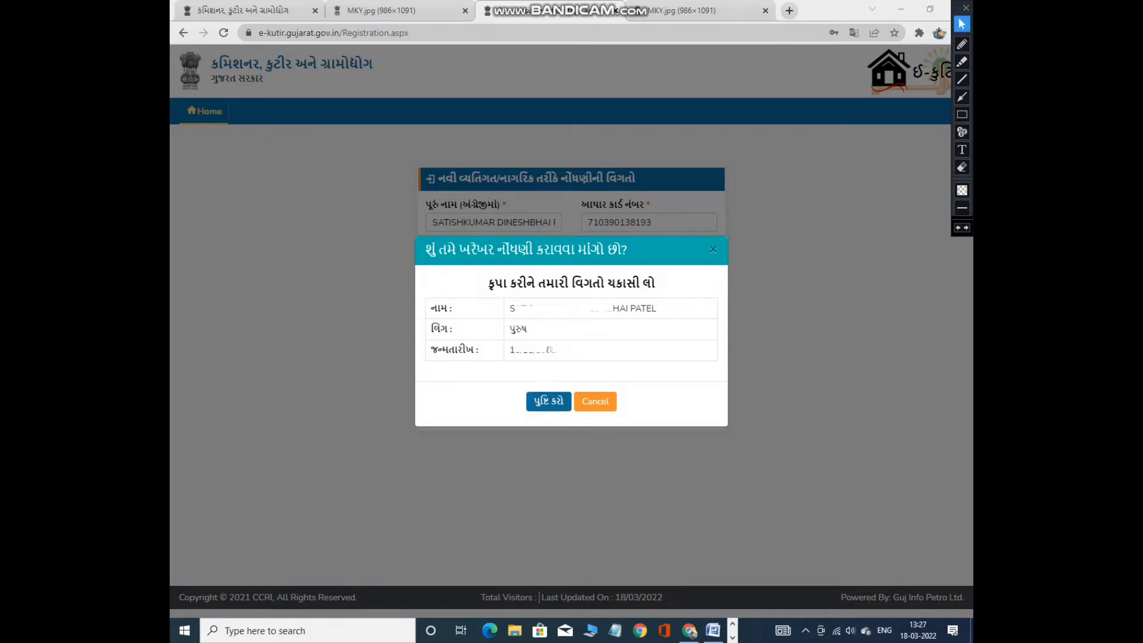
pyautogui.click(548, 402)
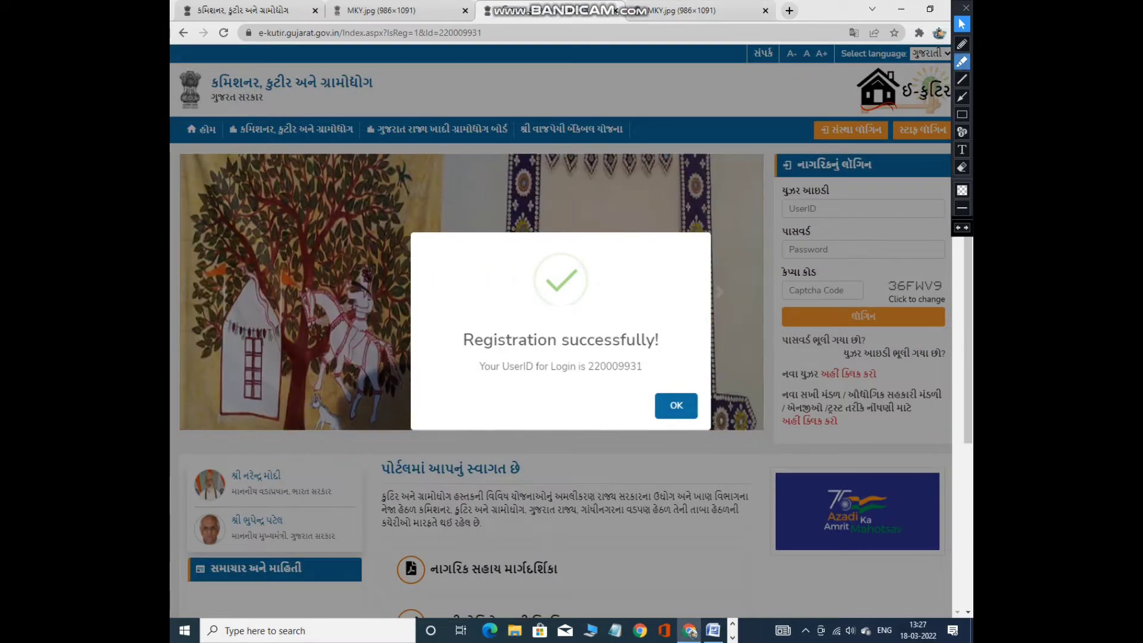
# Select the newly issued login UserID in the success popup and copy it.
pyautogui.click(962, 114)
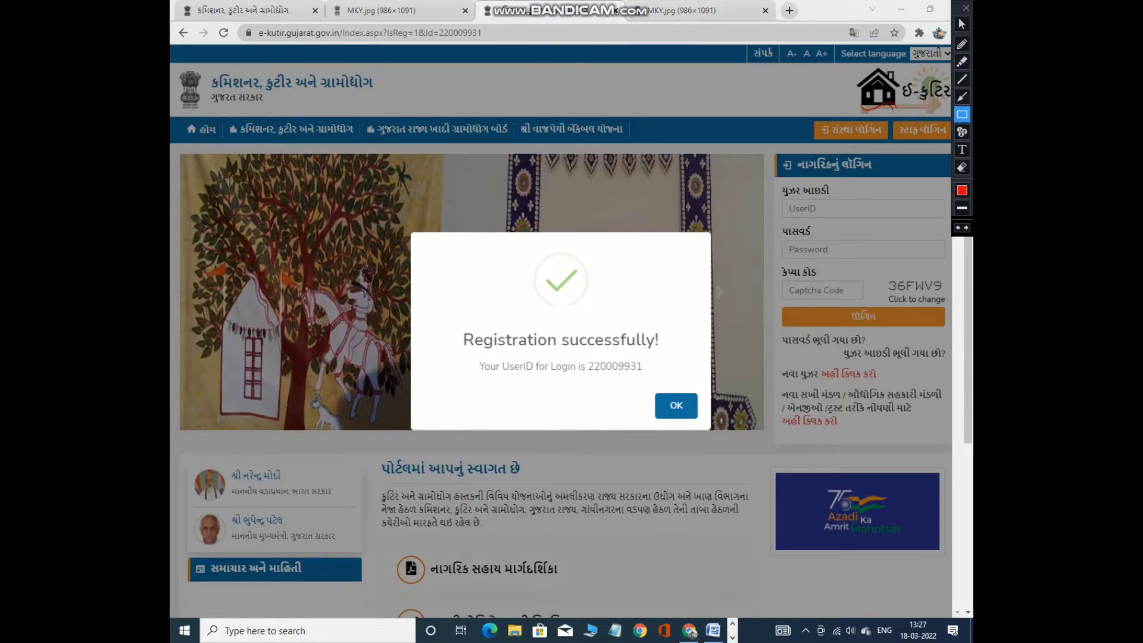
pyautogui.moveTo(438, 248)
pyautogui.mouseDown()
pyautogui.moveTo(464, 369)
pyautogui.moveTo(710, 427)
pyautogui.mouseUp()
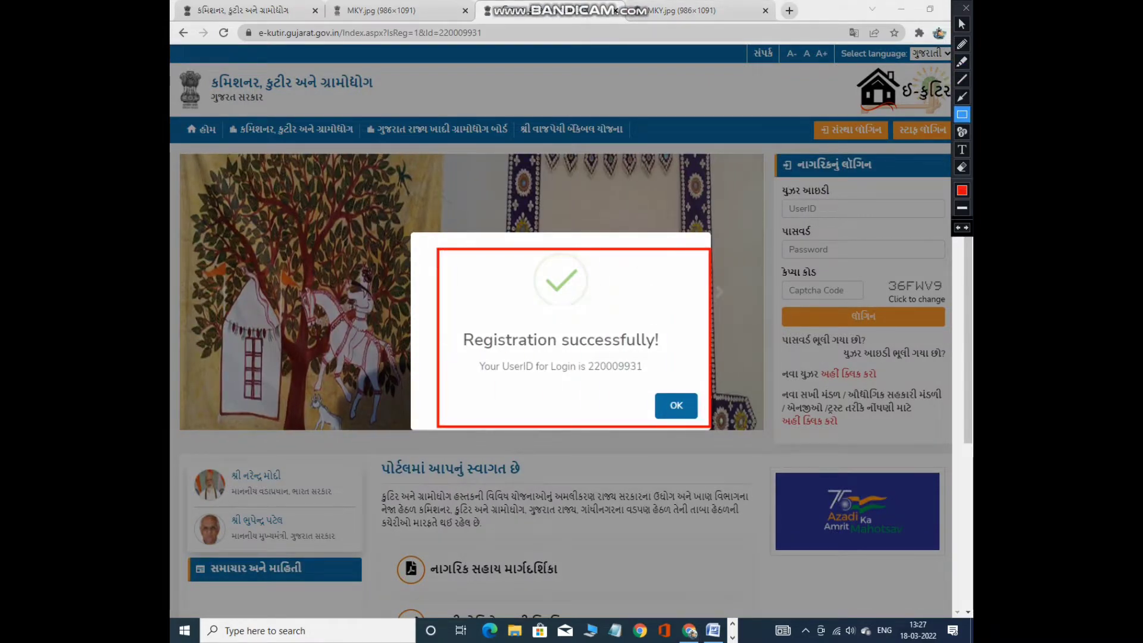
pyautogui.hotkey('ctrl', 'z')
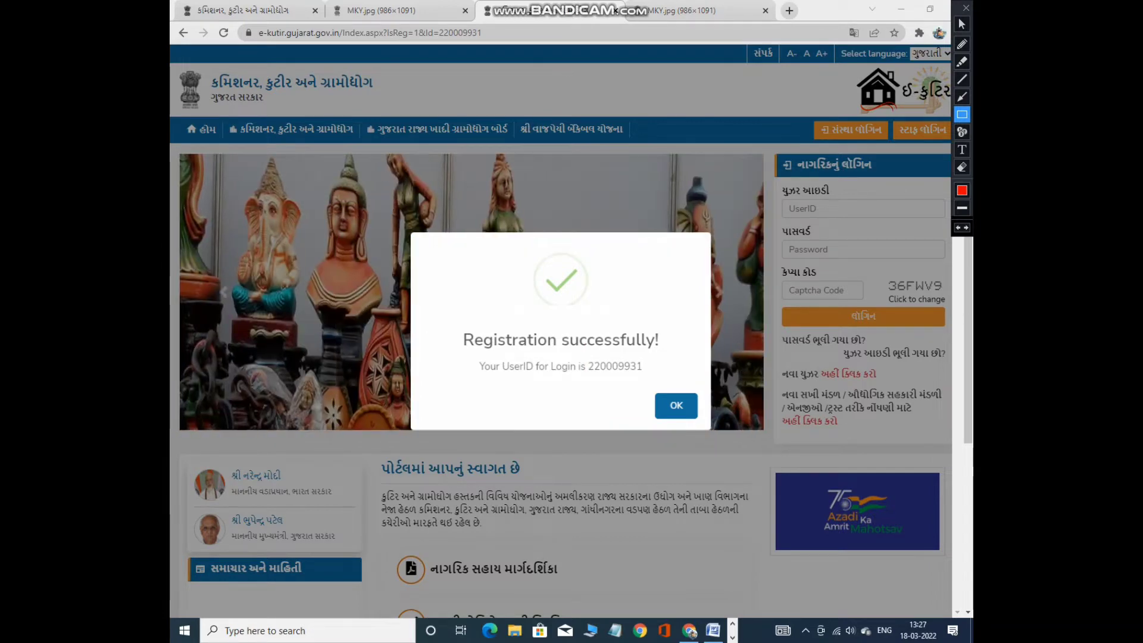
pyautogui.moveTo(651, 383); pyautogui.dragTo(704, 432)
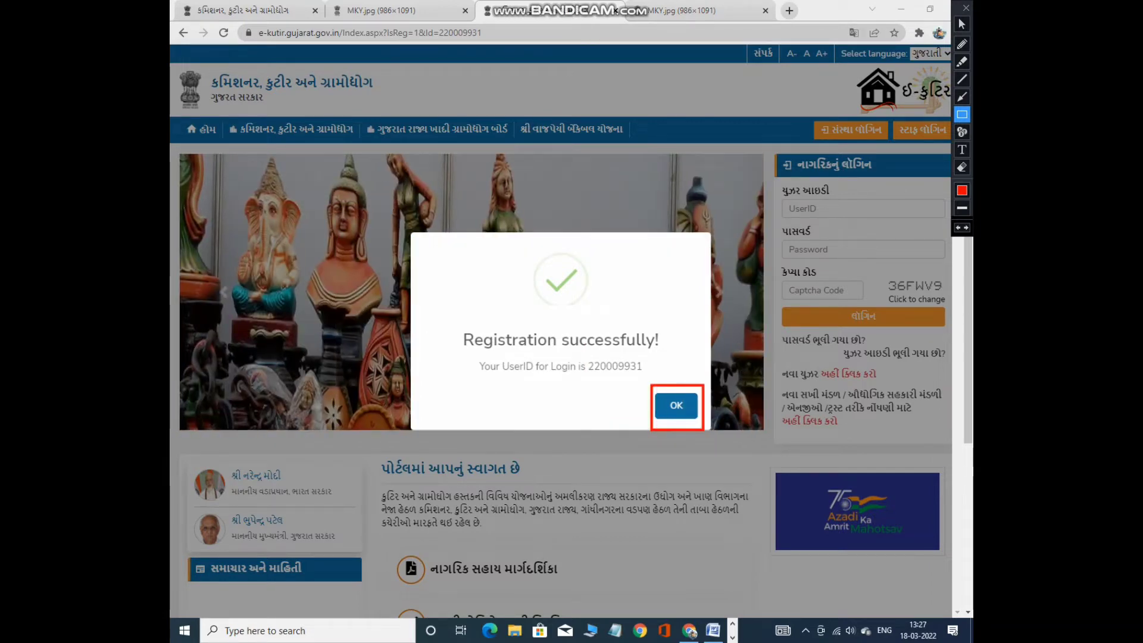
pyautogui.hotkey('ctrl', 'z')
pyautogui.click(962, 24)
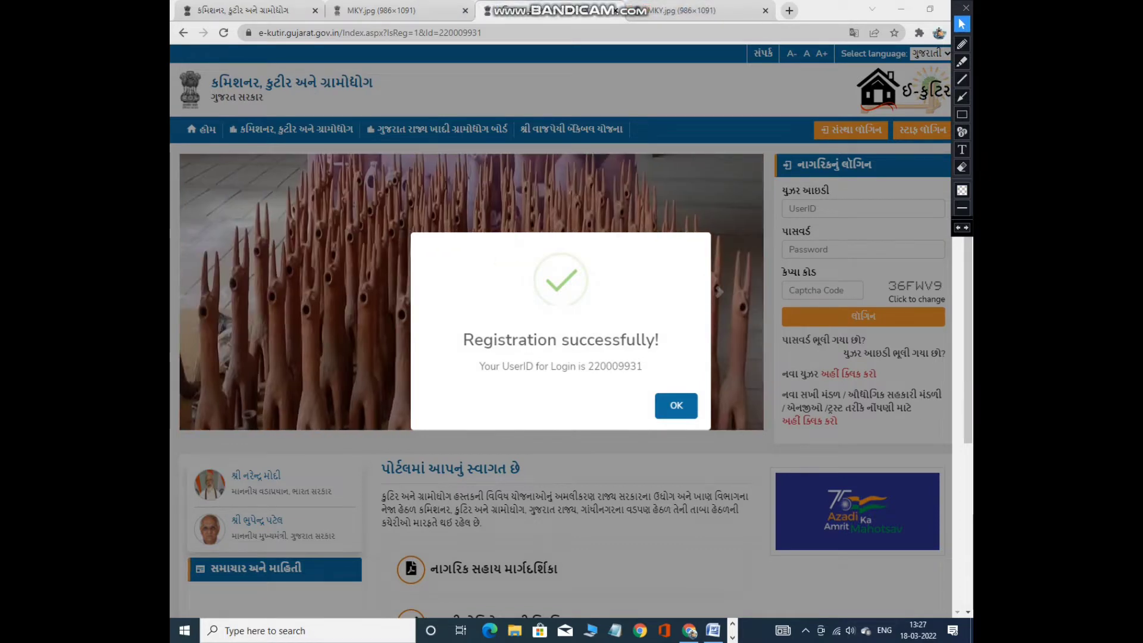
pyautogui.moveTo(588, 366); pyautogui.dragTo(642, 366)
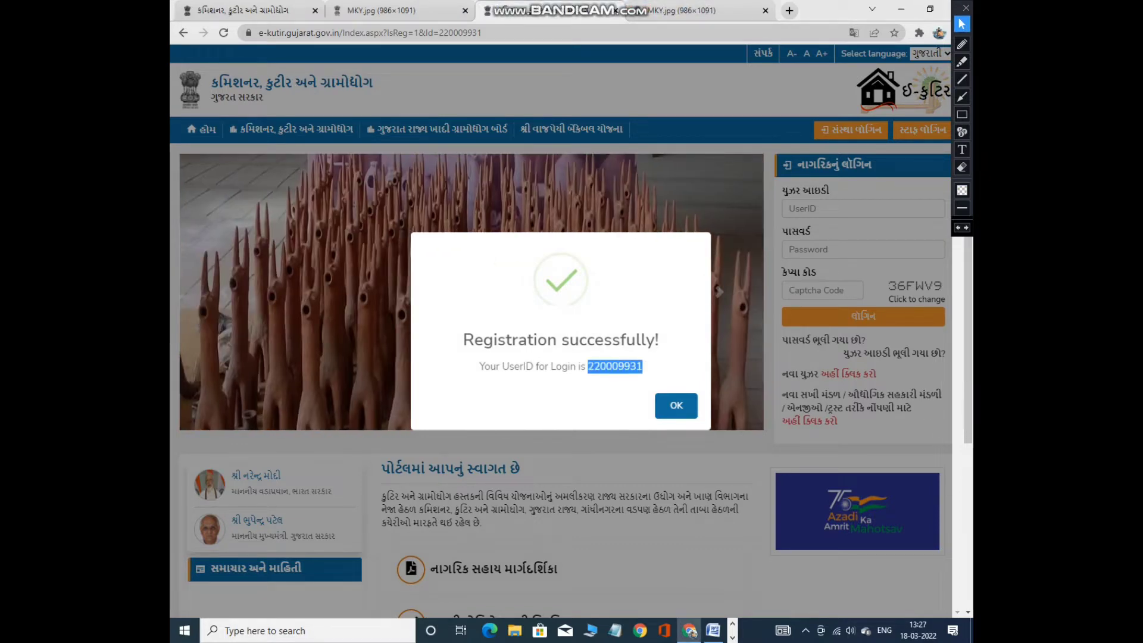
pyautogui.rightClick(619, 363)
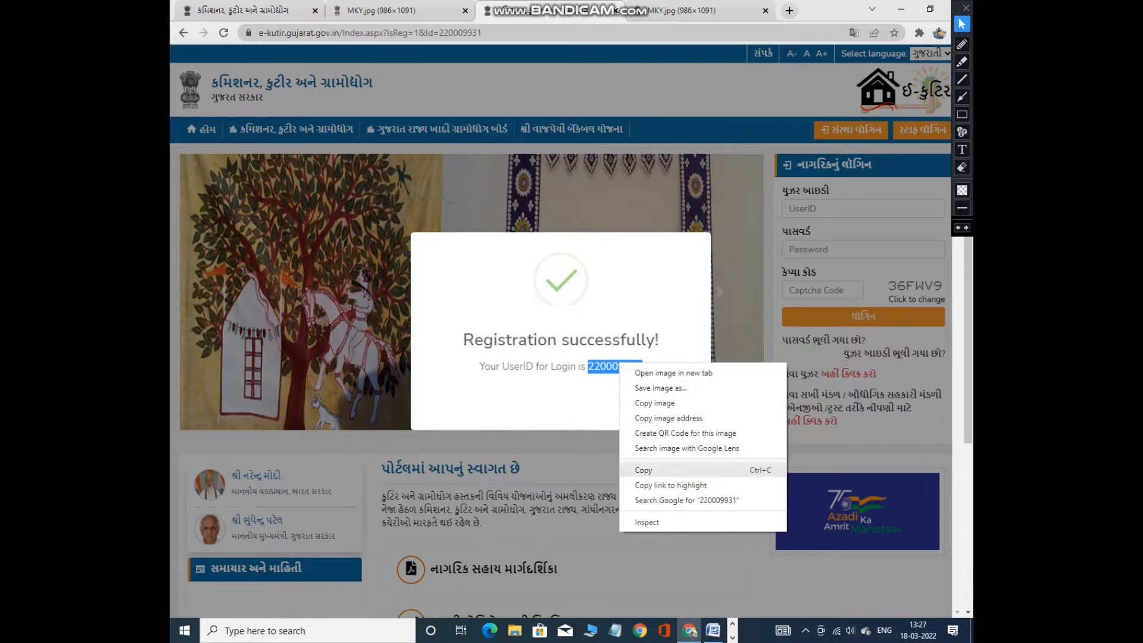
pyautogui.click(643, 468)
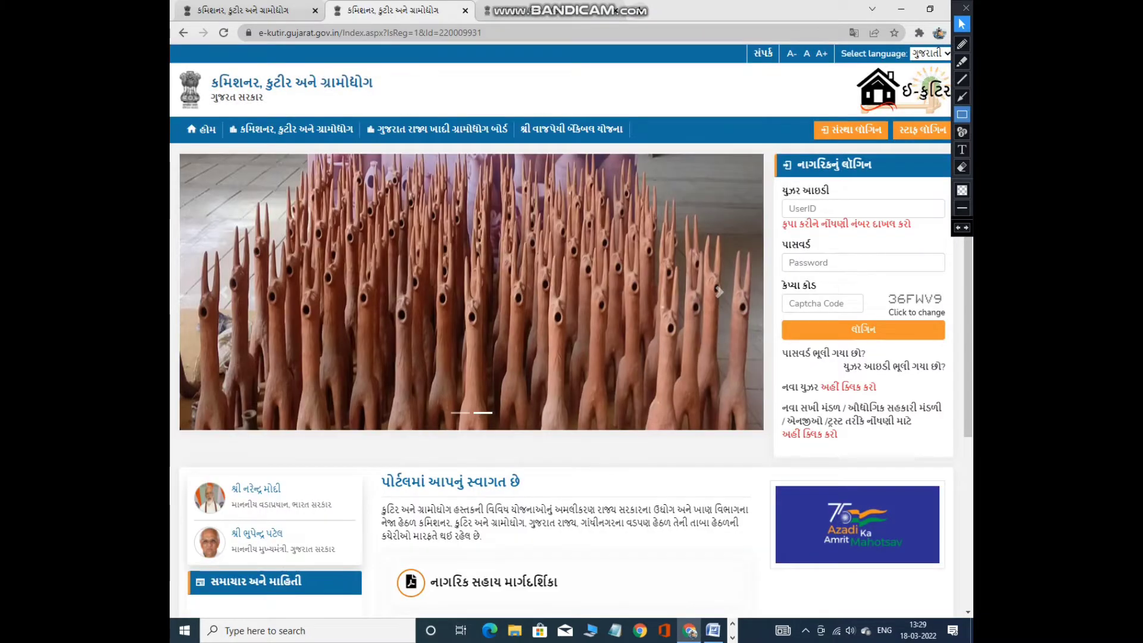
# Fill the citizen login panel with the user ID, account password and captcha code.
pyautogui.moveTo(774, 184)
pyautogui.mouseDown()
pyautogui.moveTo(801, 356)
pyautogui.moveTo(967, 357)
pyautogui.mouseUp()
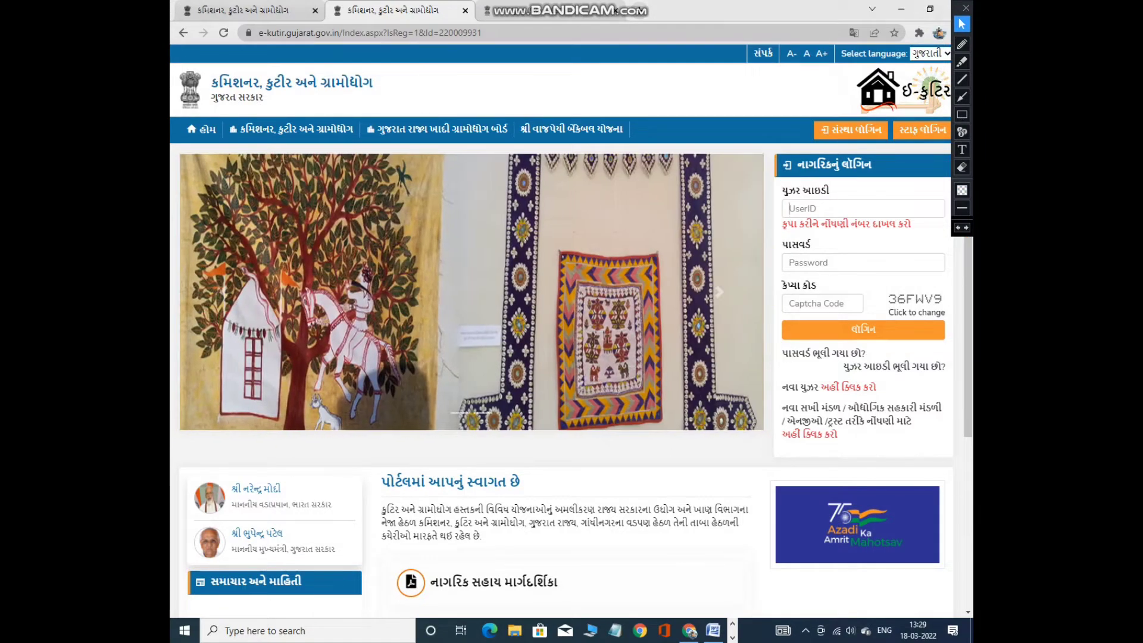
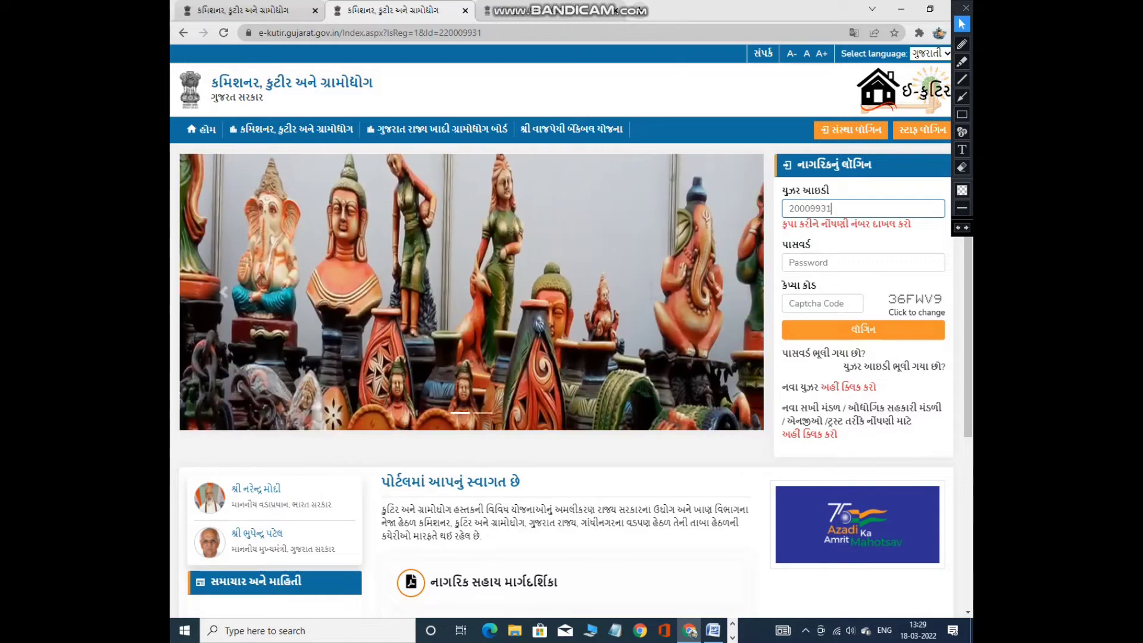
pyautogui.click(833, 263)
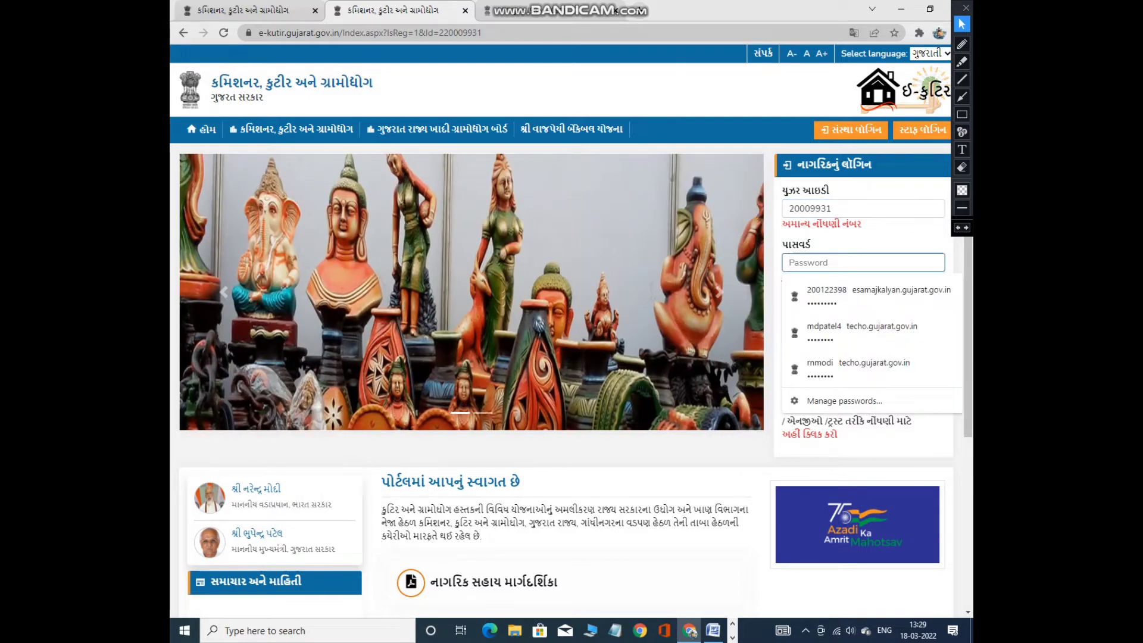
pyautogui.write('1')
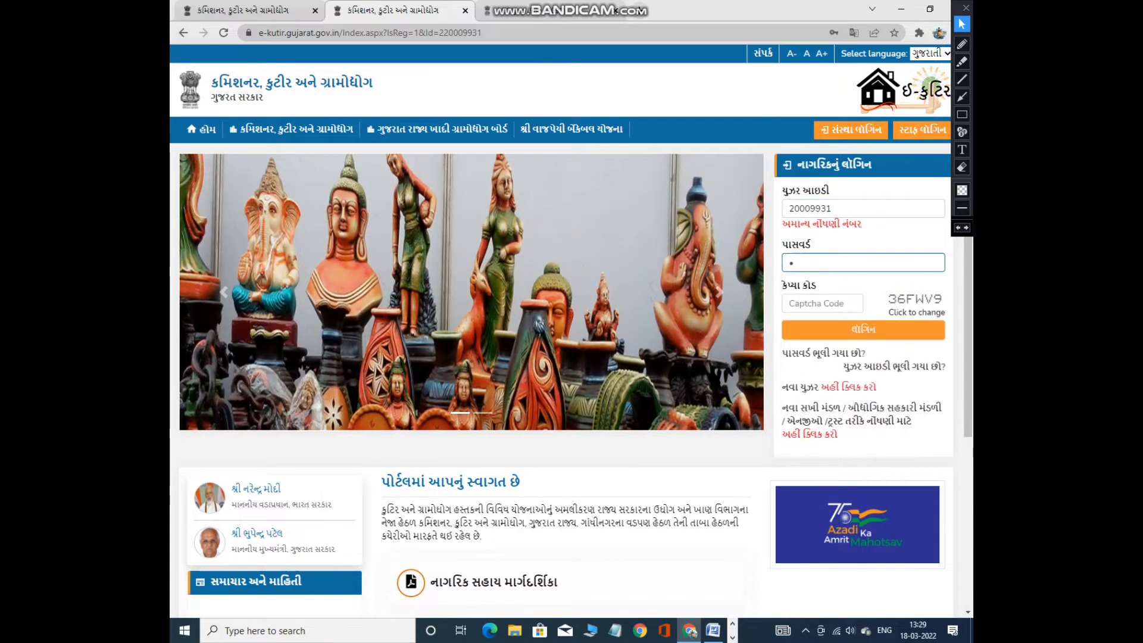
pyautogui.write('234')
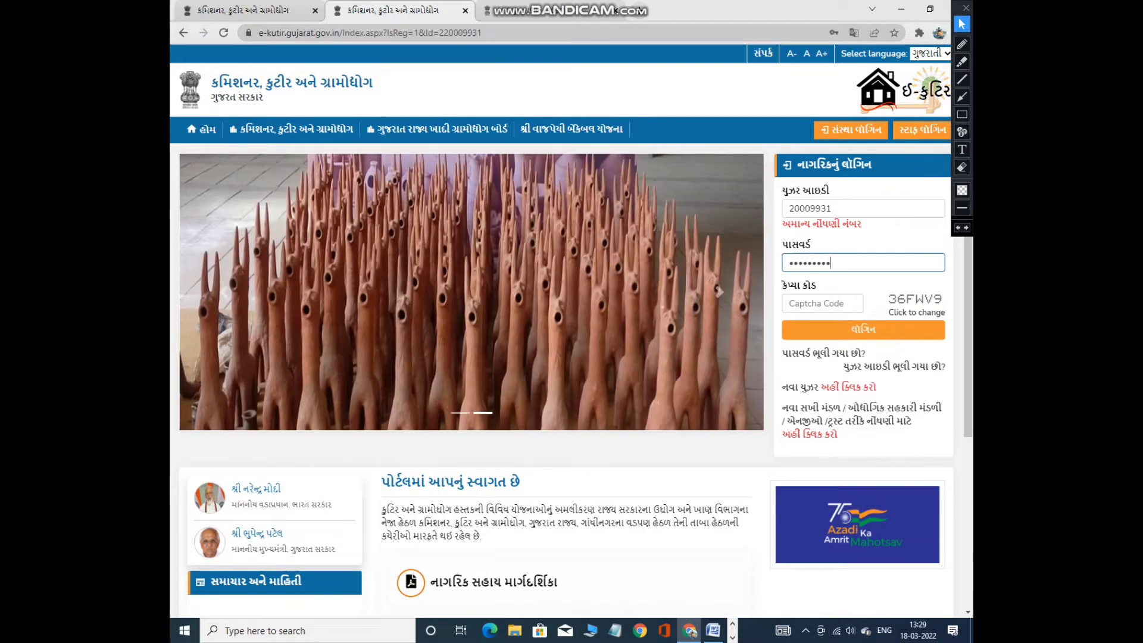
pyautogui.write('56789')
pyautogui.click(821, 303)
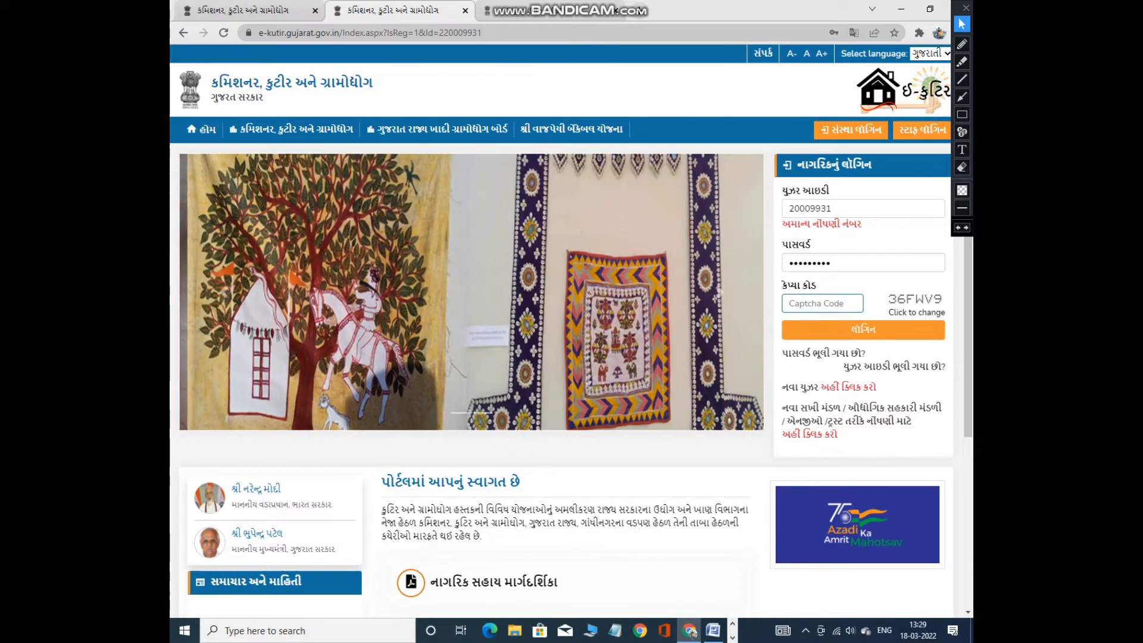
pyautogui.write('3')
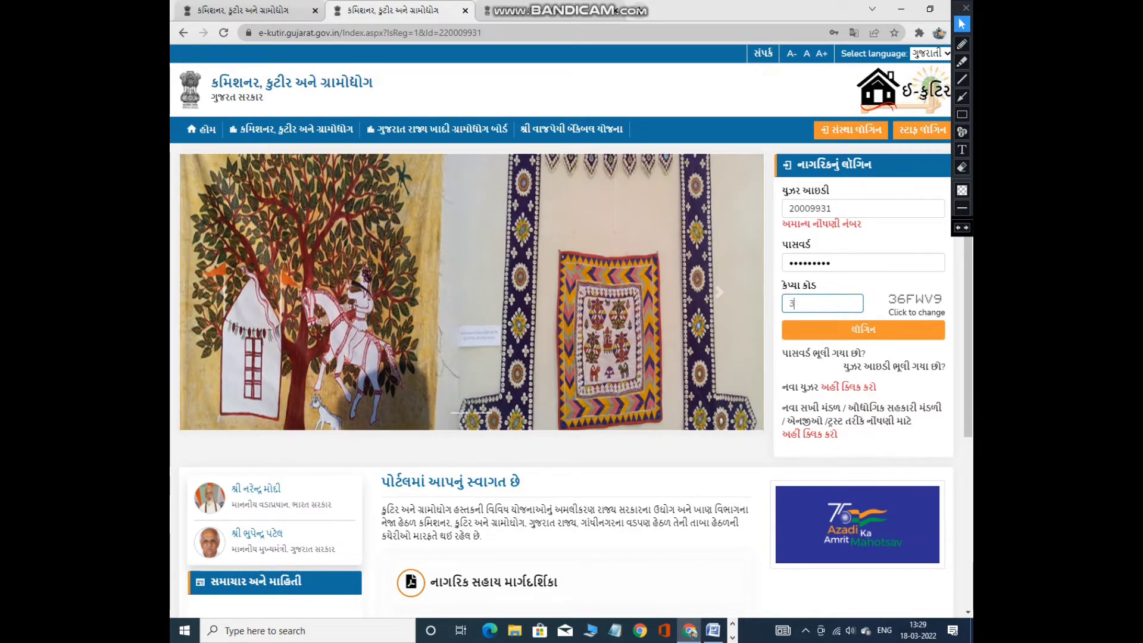
pyautogui.write('6FWV9')
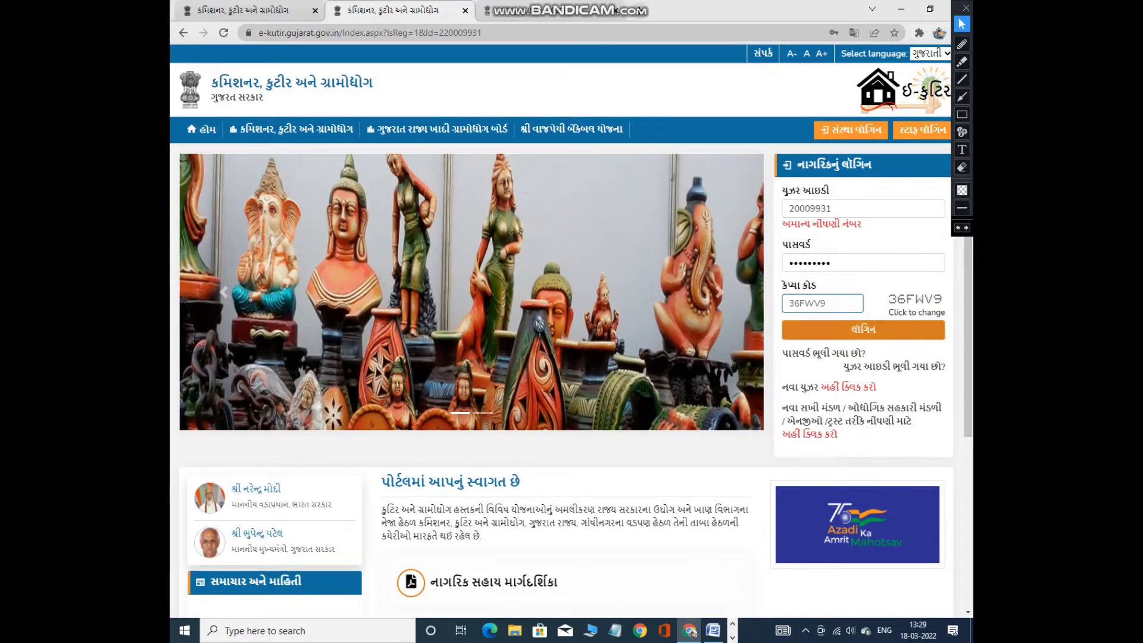
# Correct the user ID by inserting its missing leading digit.
pyautogui.press('Tab')
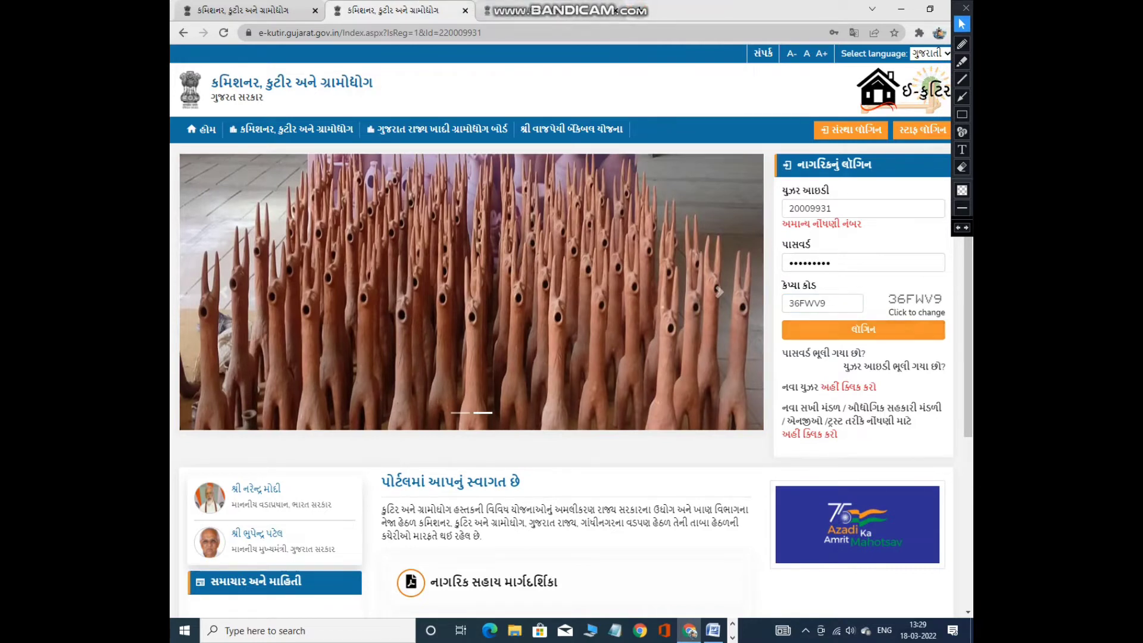
pyautogui.click(789, 207)
pyautogui.write('2')
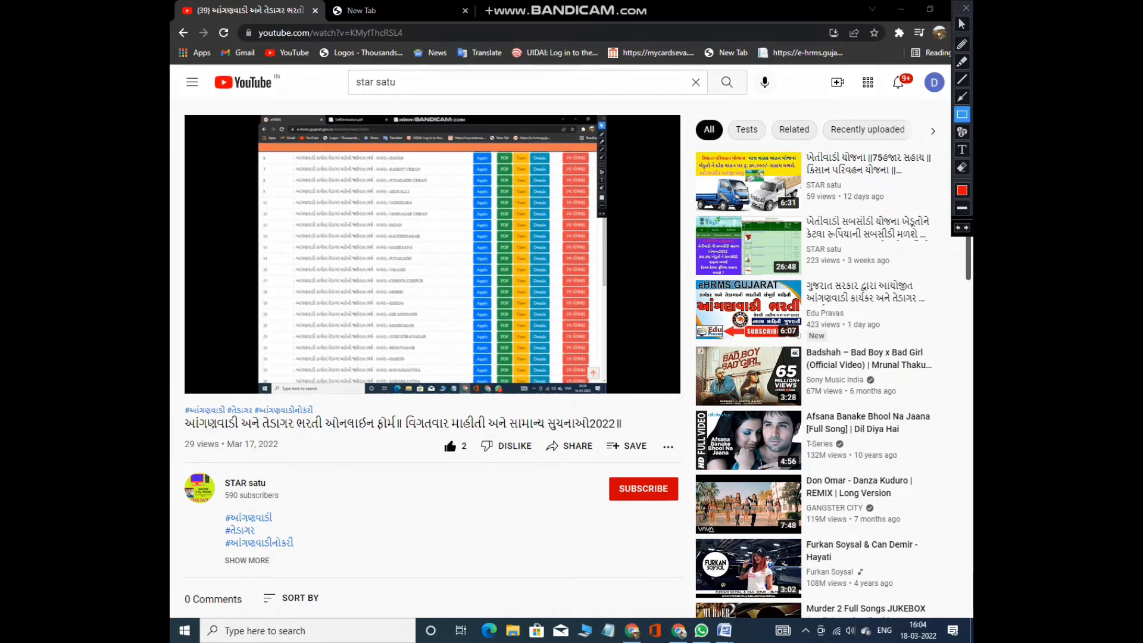
# Subscribe to the STAR satu channel and set its bell notifications to All.
pyautogui.moveTo(601, 470)
pyautogui.mouseDown()
pyautogui.moveTo(607, 510)
pyautogui.moveTo(684, 513)
pyautogui.mouseUp()
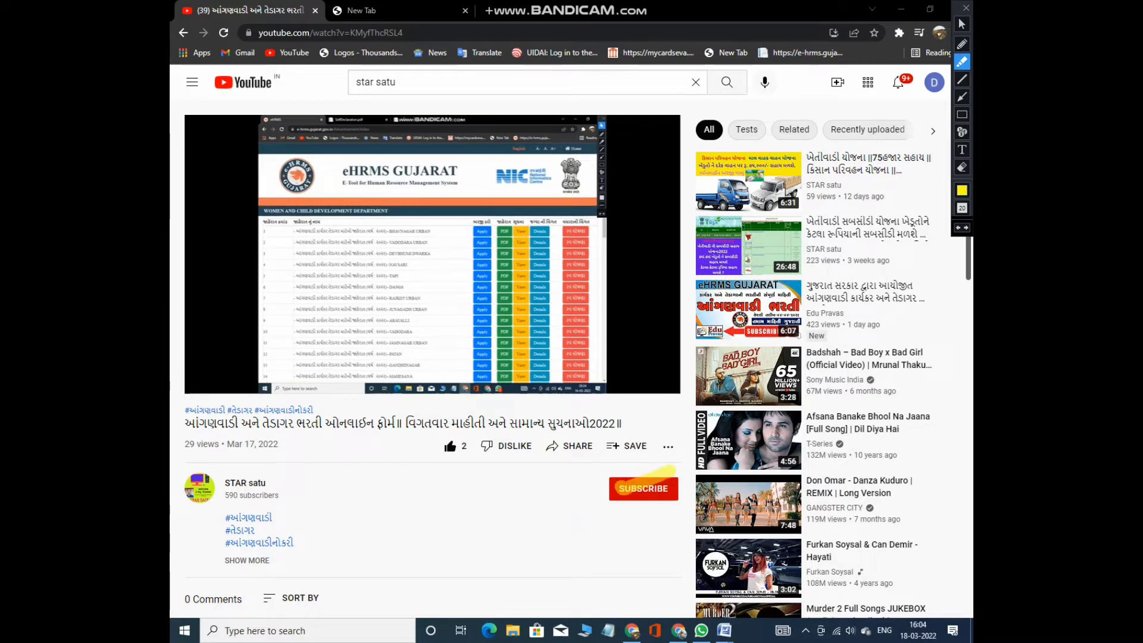
pyautogui.click(642, 488)
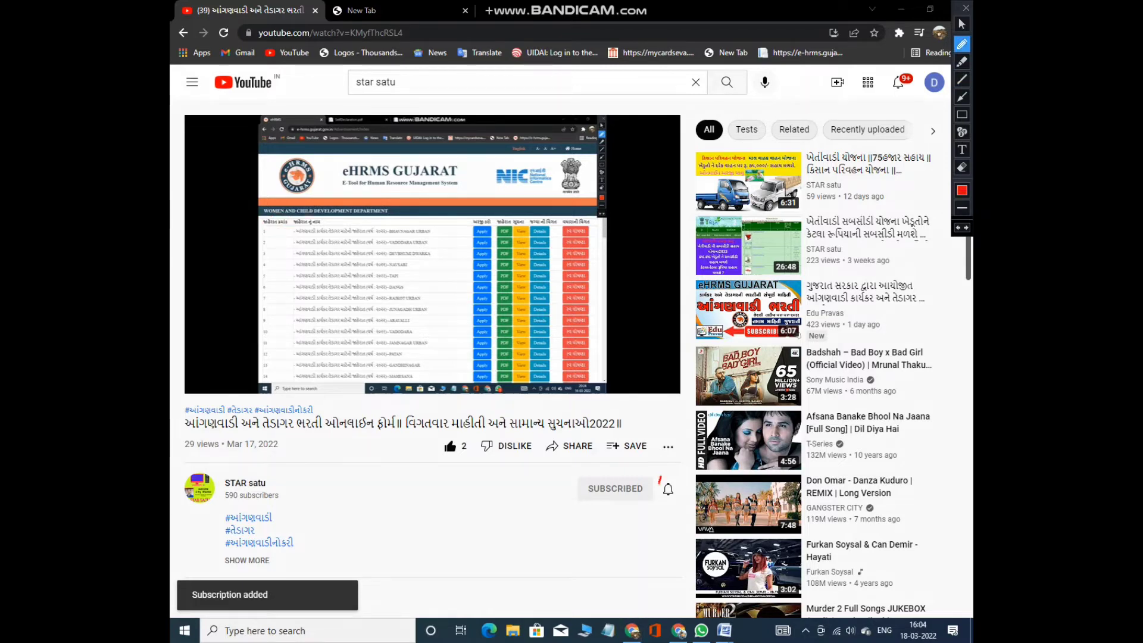
pyautogui.moveTo(659, 483); pyautogui.dragTo(674, 498)
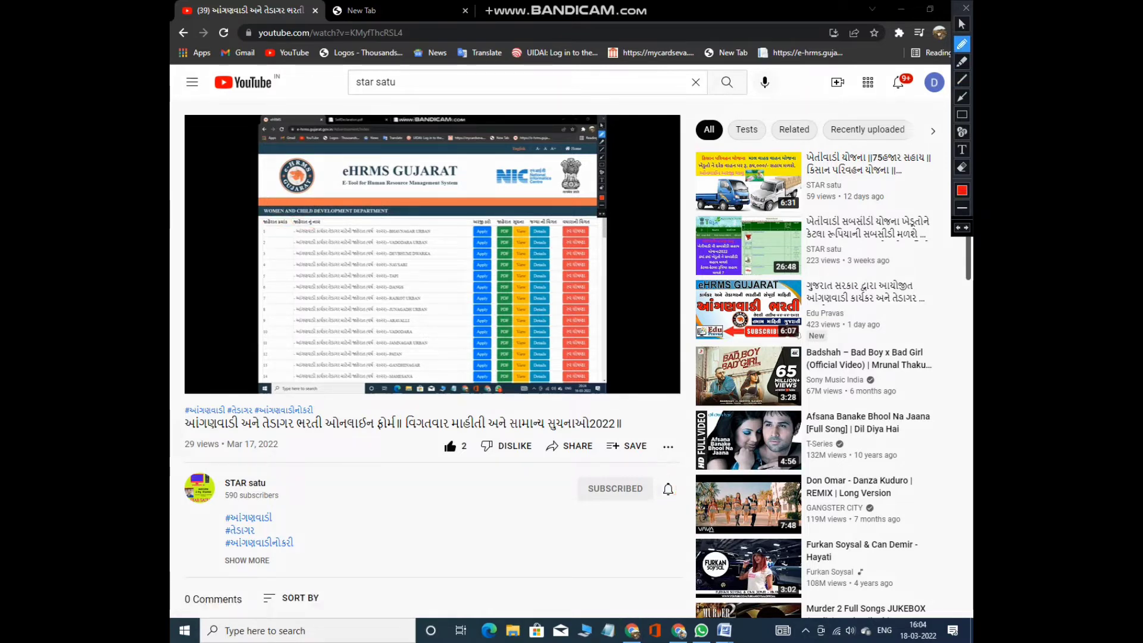
pyautogui.click(961, 23)
pyautogui.click(668, 489)
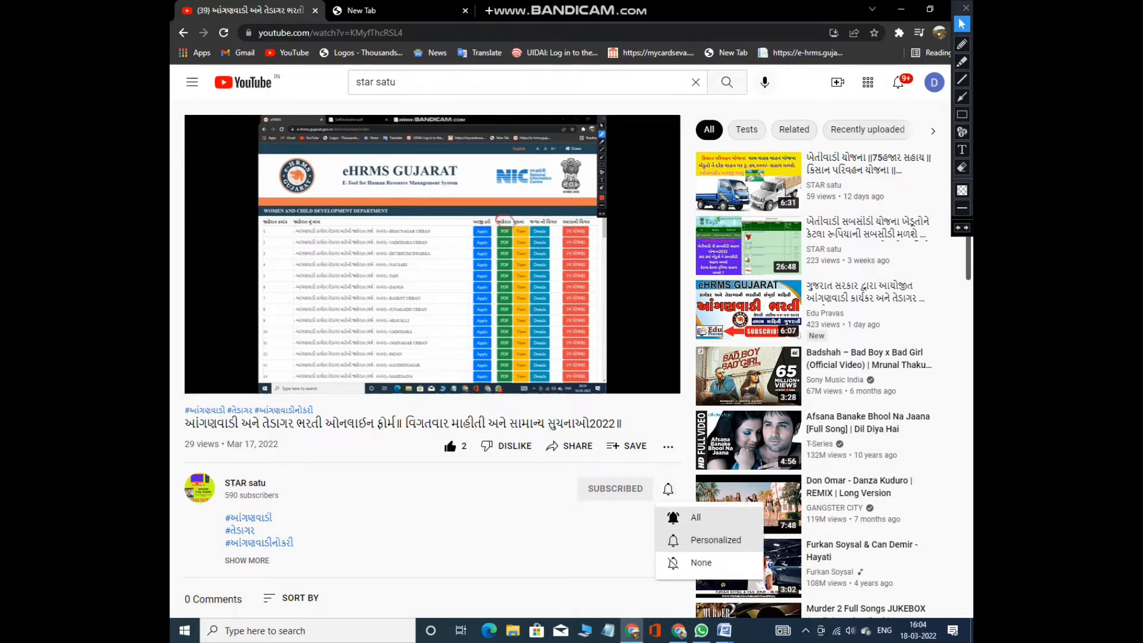
pyautogui.click(691, 517)
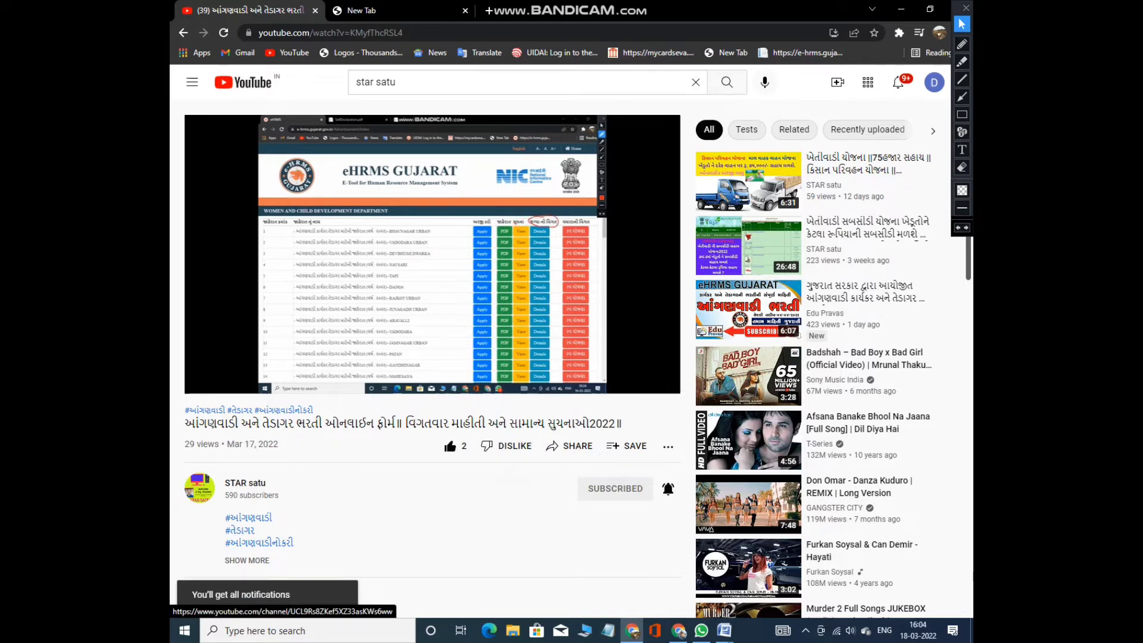
# Open the STAR satu channel page and browse its Videos tab.
pyautogui.click(245, 482)
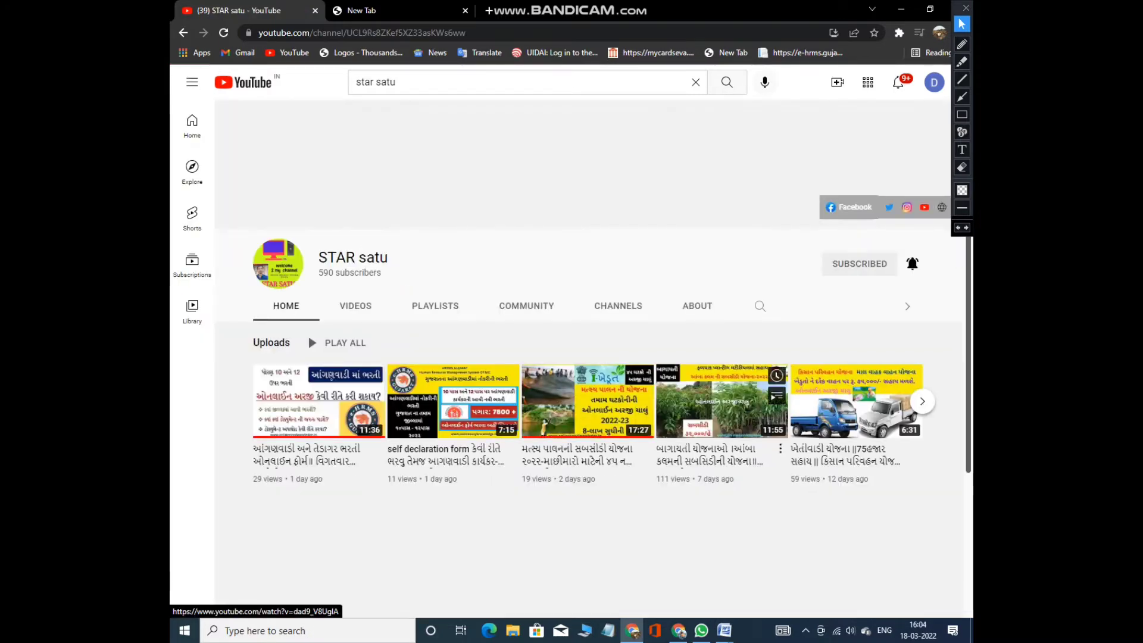
pyautogui.click(355, 305)
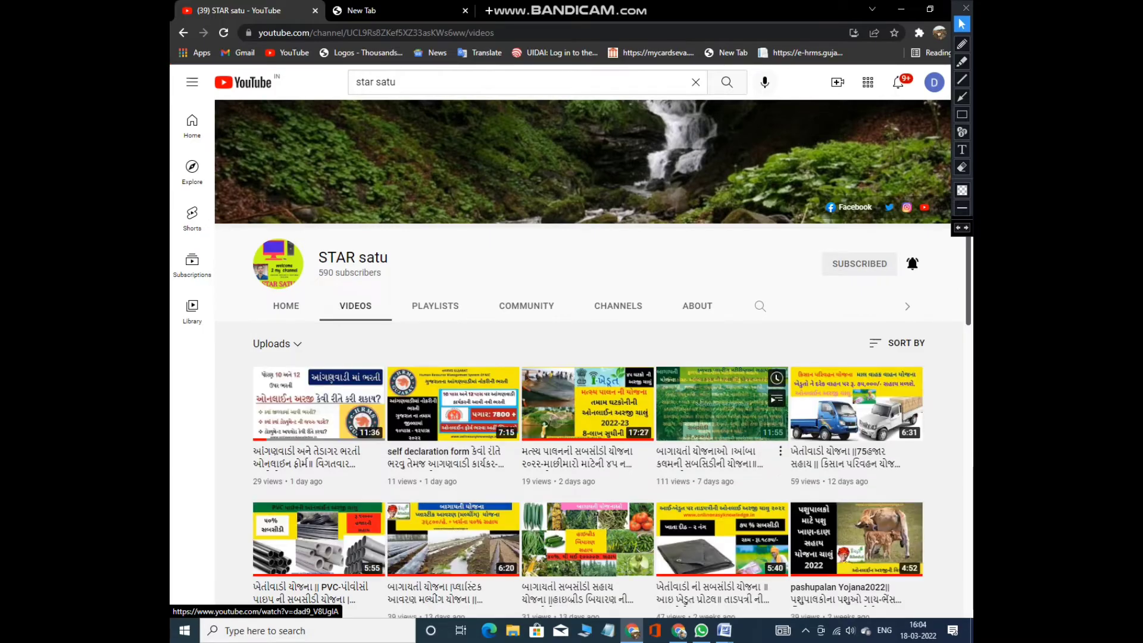
pyautogui.scroll(-10, 588, 476)
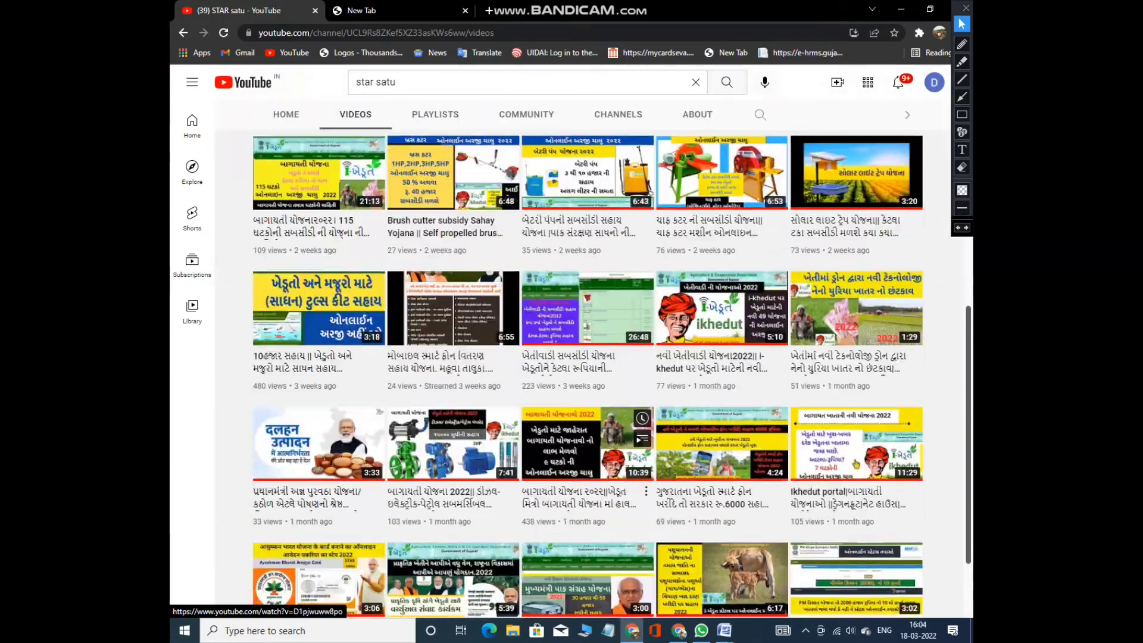
pyautogui.scroll(10, 587, 476)
pyautogui.scroll(-10, 587, 464)
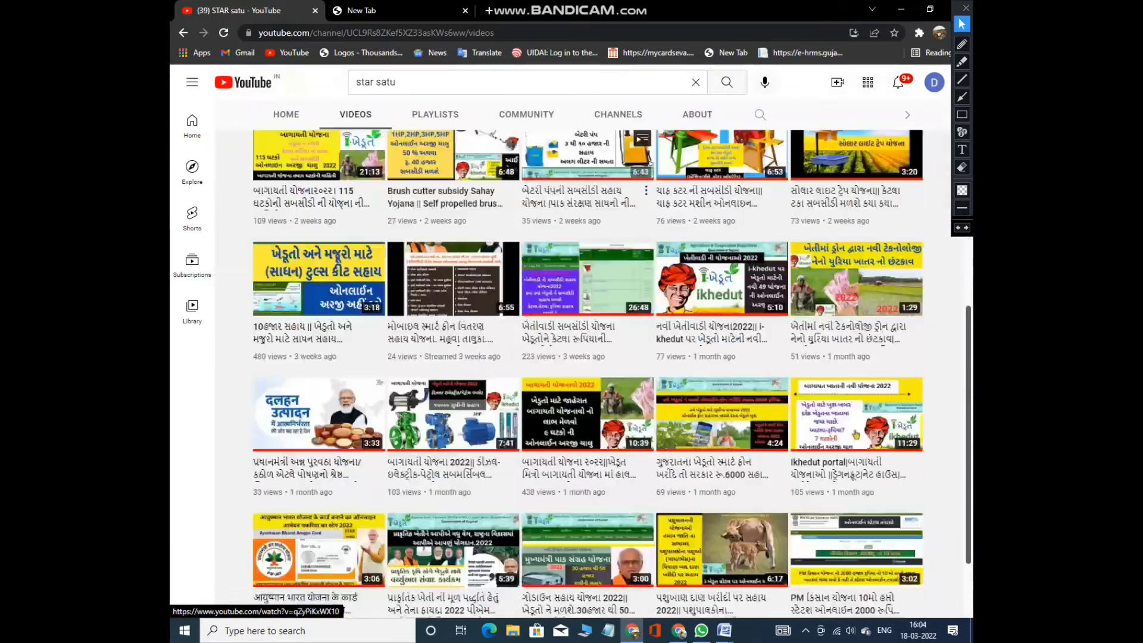
pyautogui.scroll(10, 587, 465)
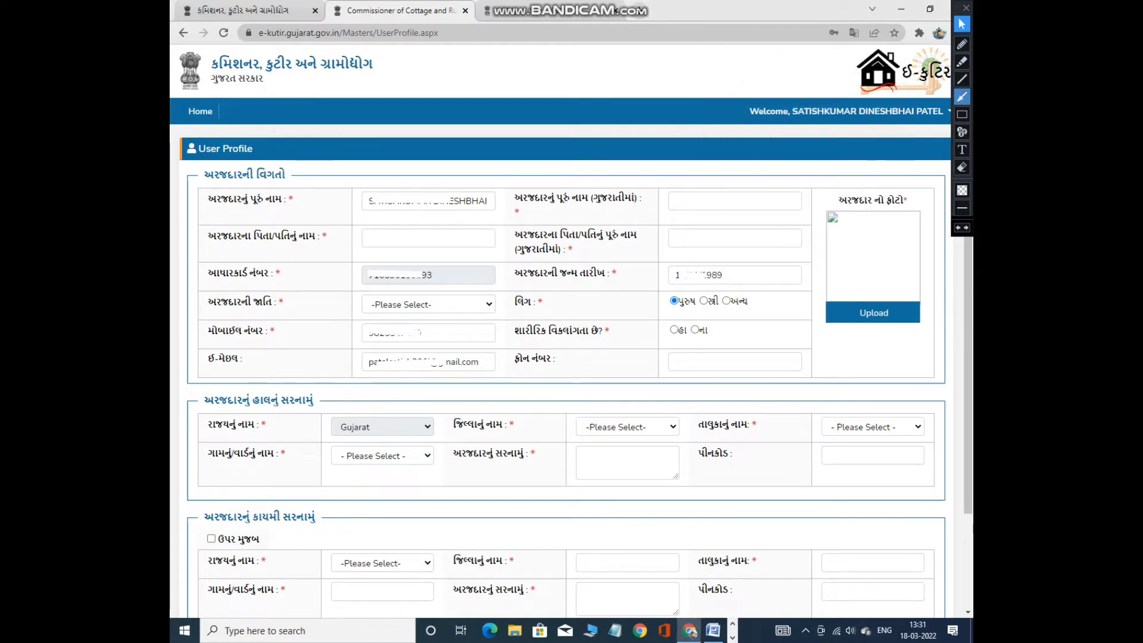
pyautogui.click(962, 115)
pyautogui.moveTo(200, 185); pyautogui.dragTo(436, 210)
pyautogui.moveTo(508, 190); pyautogui.dragTo(779, 215)
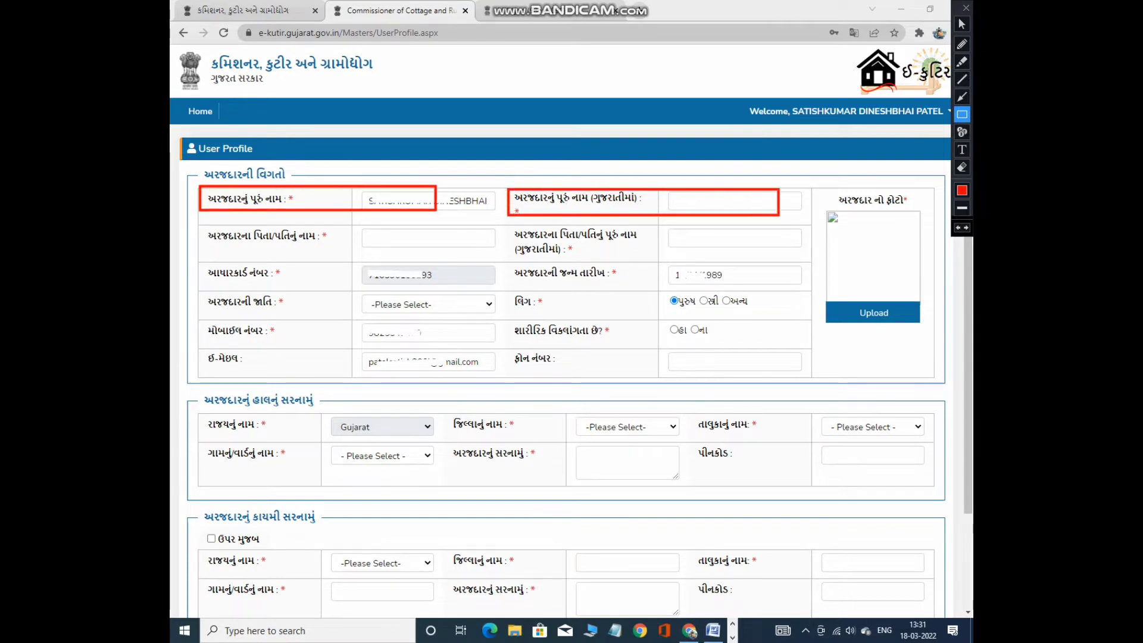
pyautogui.moveTo(213, 234); pyautogui.dragTo(427, 253)
pyautogui.moveTo(519, 221)
pyautogui.mouseDown()
pyautogui.moveTo(545, 257)
pyautogui.moveTo(787, 257)
pyautogui.mouseUp()
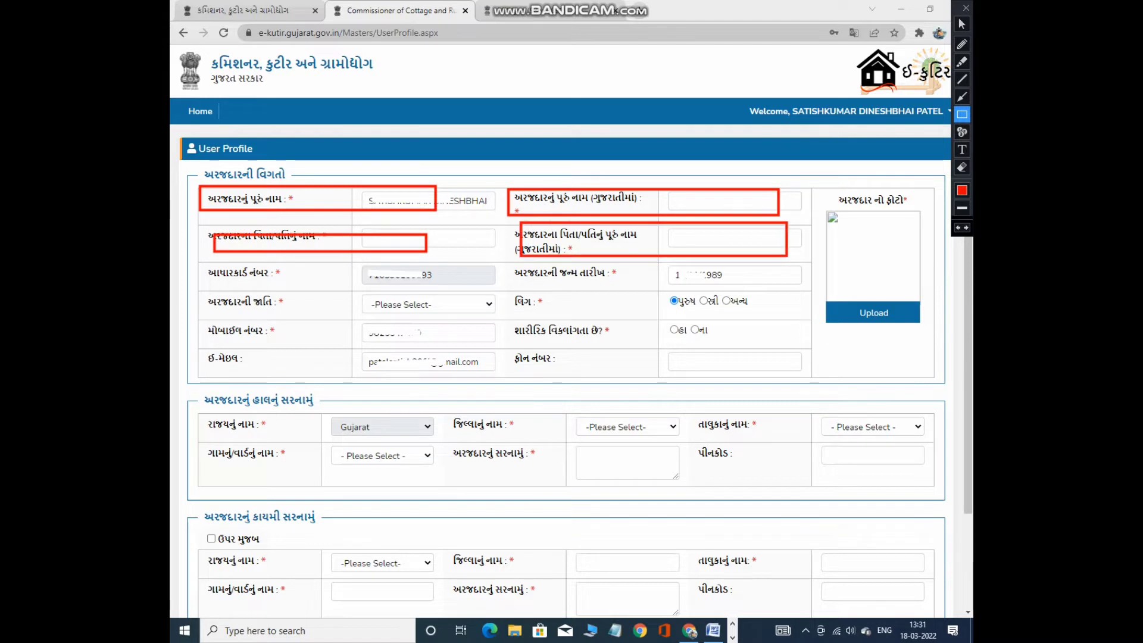
pyautogui.moveTo(203, 265)
pyautogui.mouseDown()
pyautogui.moveTo(210, 277)
pyautogui.moveTo(474, 290)
pyautogui.mouseUp()
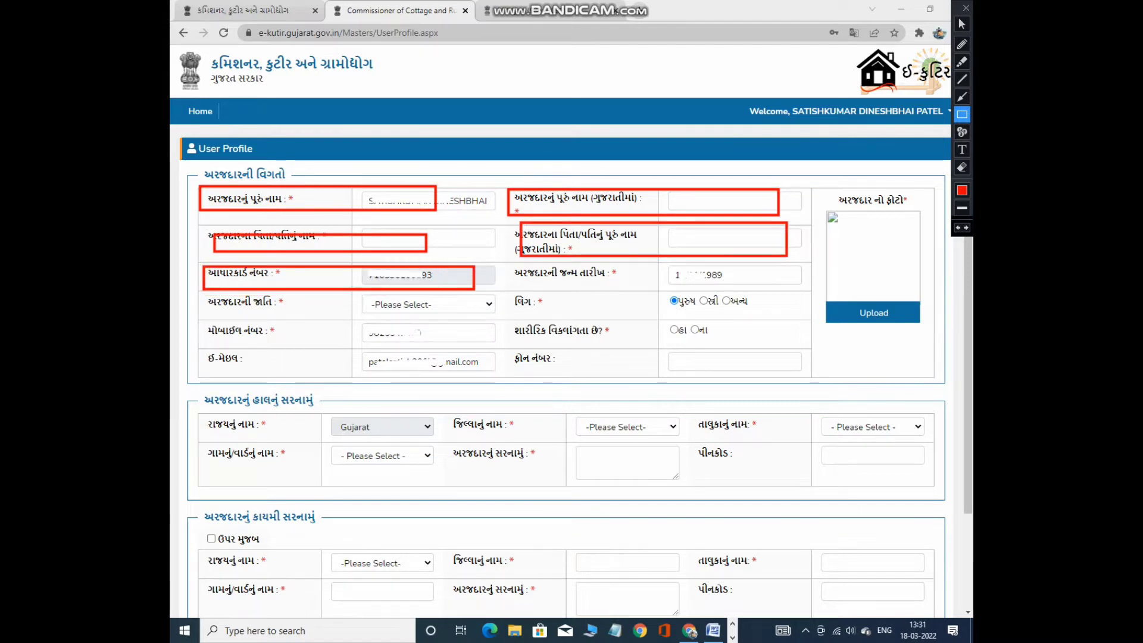
pyautogui.hotkey('ctrl', 'z')
pyautogui.hotkey('ctrl', 'z')
pyautogui.hotkey('ctrl', 'z')
pyautogui.hotkey('ctrl', 'z')
pyautogui.hotkey('ctrl', 'z')
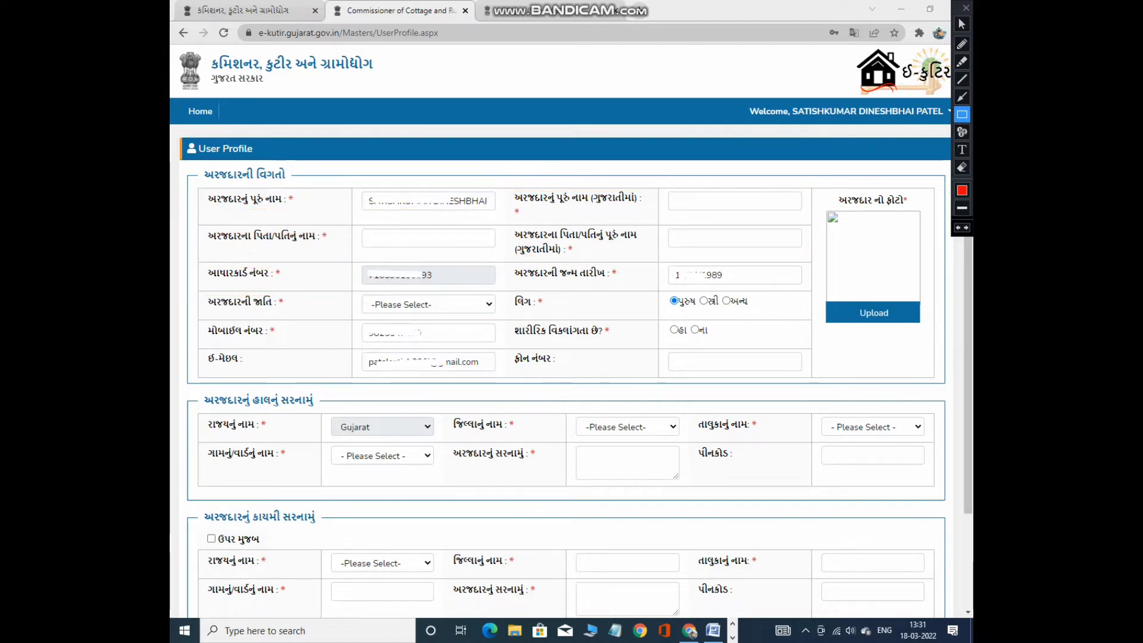
pyautogui.moveTo(502, 263); pyautogui.dragTo(748, 290)
pyautogui.hotkey('ctrl', 'z')
pyautogui.moveTo(191, 291); pyautogui.dragTo(455, 318)
pyautogui.hotkey('ctrl', 'z')
pyautogui.moveTo(513, 293)
pyautogui.mouseDown()
pyautogui.moveTo(613, 325)
pyautogui.moveTo(786, 324)
pyautogui.mouseUp()
pyautogui.hotkey('ctrl', 'z')
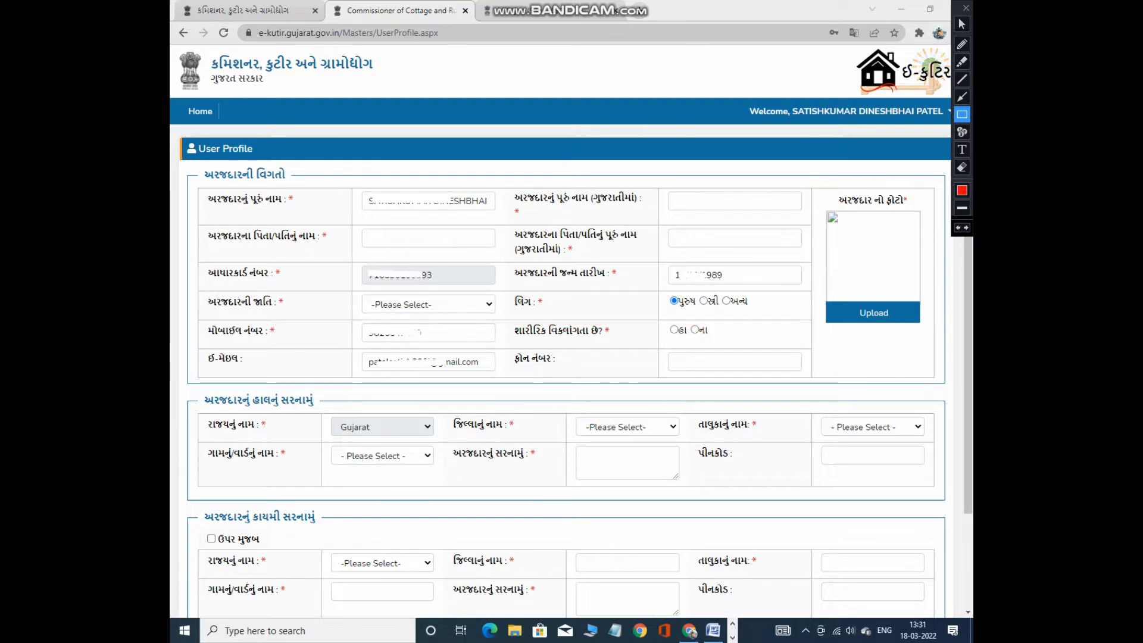
pyautogui.moveTo(200, 319); pyautogui.dragTo(441, 348)
pyautogui.hotkey('ctrl', 'z')
pyautogui.moveTo(524, 321); pyautogui.dragTo(785, 343)
pyautogui.hotkey('ctrl', 'z')
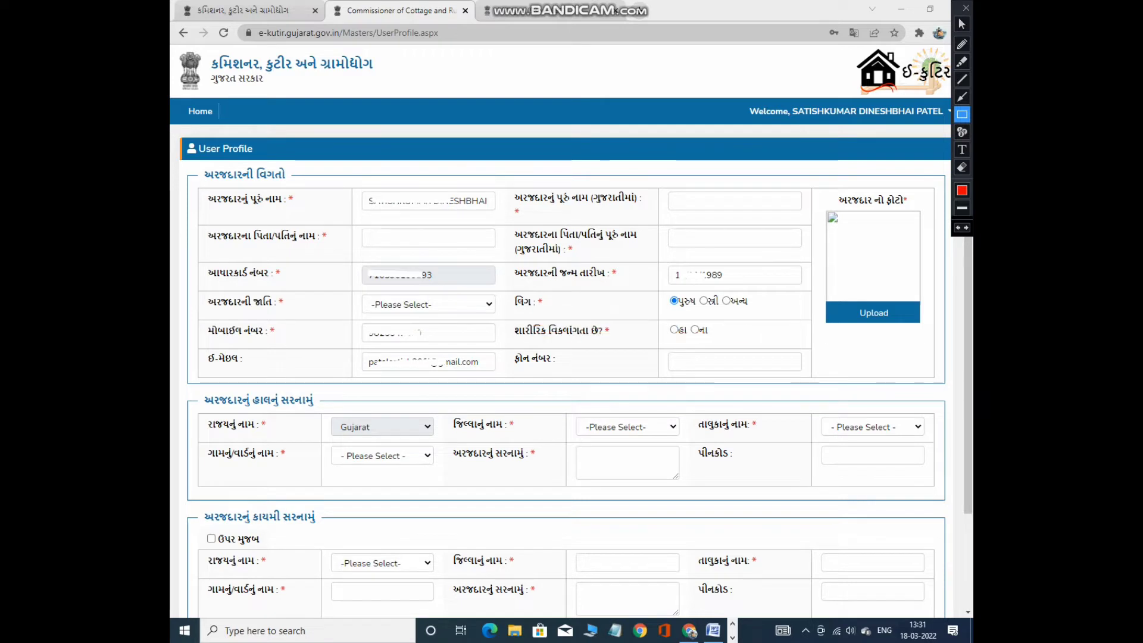
pyautogui.moveTo(187, 355)
pyautogui.mouseDown()
pyautogui.moveTo(514, 387)
pyautogui.moveTo(836, 384)
pyautogui.mouseUp()
pyautogui.hotkey('ctrl', 'z')
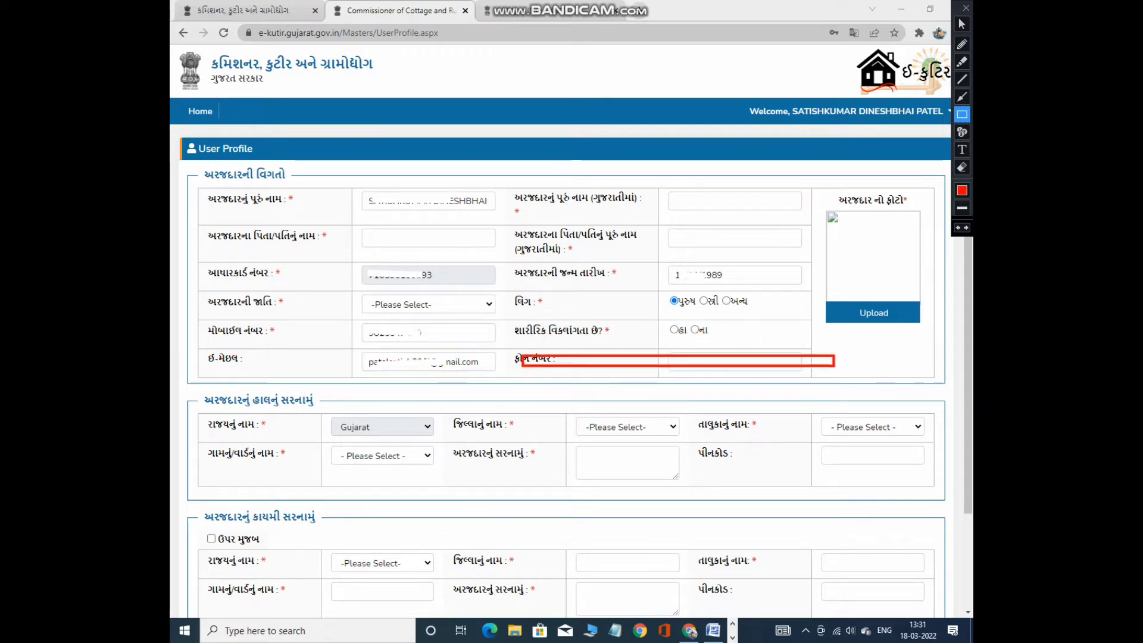
pyautogui.hotkey('ctrl', 'z')
pyautogui.moveTo(819, 180); pyautogui.dragTo(941, 337)
pyautogui.hotkey('ctrl', 'z')
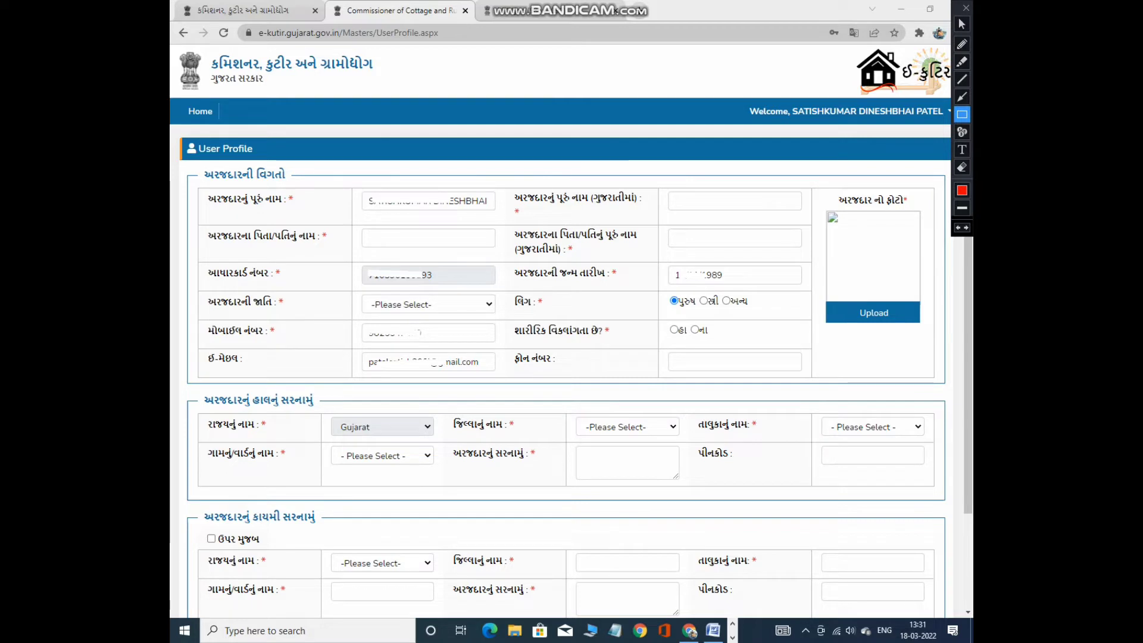
pyautogui.moveTo(193, 389); pyautogui.dragTo(361, 414)
pyautogui.hotkey('ctrl', 'z')
pyautogui.moveTo(196, 416)
pyautogui.mouseDown()
pyautogui.moveTo(424, 438)
pyautogui.moveTo(929, 436)
pyautogui.mouseUp()
pyautogui.hotkey('ctrl', 'z')
pyautogui.hotkey('ctrl', 'z')
pyautogui.hotkey('ctrl', 'z')
pyautogui.moveTo(207, 448); pyautogui.dragTo(431, 475)
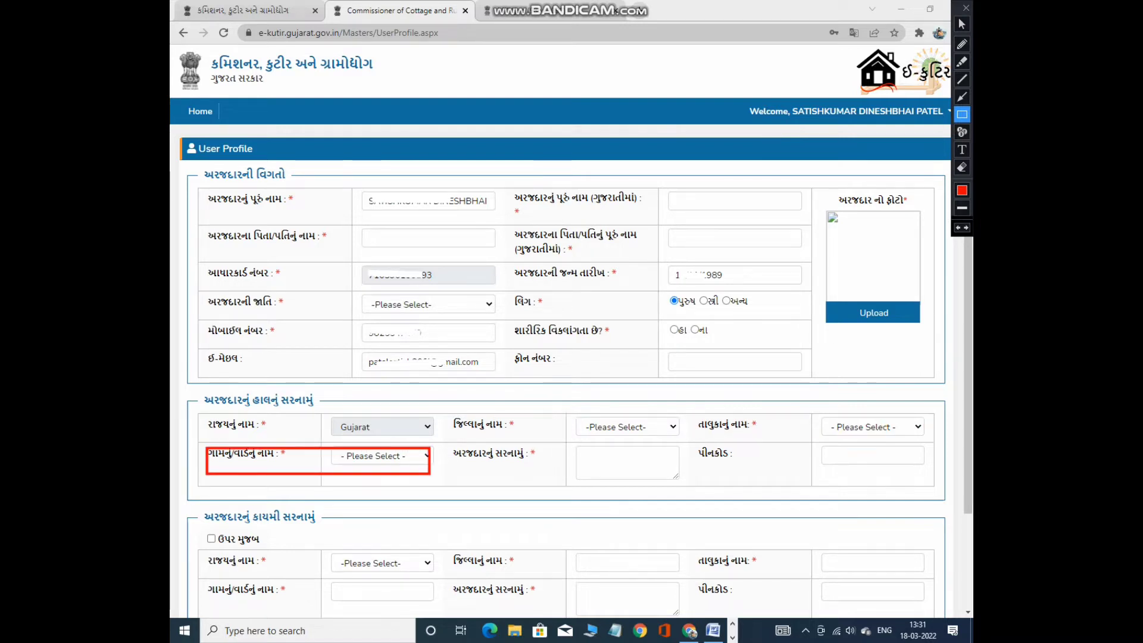
pyautogui.hotkey('ctrl', 'z')
pyautogui.moveTo(570, 440); pyautogui.dragTo(675, 486)
pyautogui.hotkey('ctrl', 'z')
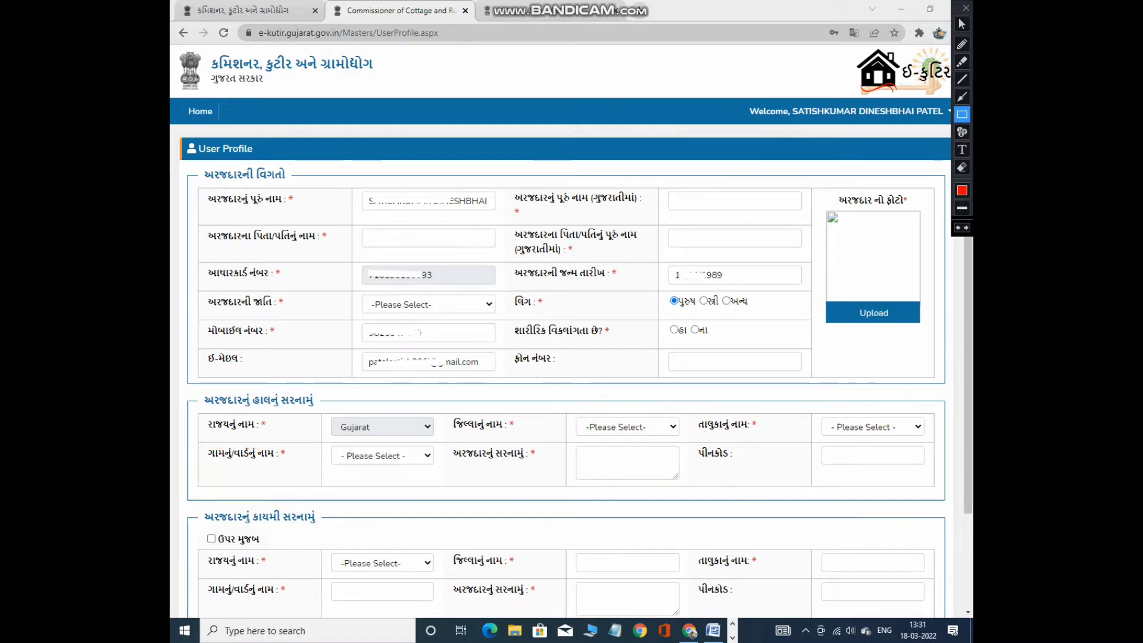
pyautogui.moveTo(700, 443)
pyautogui.mouseDown()
pyautogui.moveTo(811, 466)
pyautogui.moveTo(956, 467)
pyautogui.moveTo(957, 479)
pyautogui.mouseUp()
pyautogui.hotkey('ctrl', 'z')
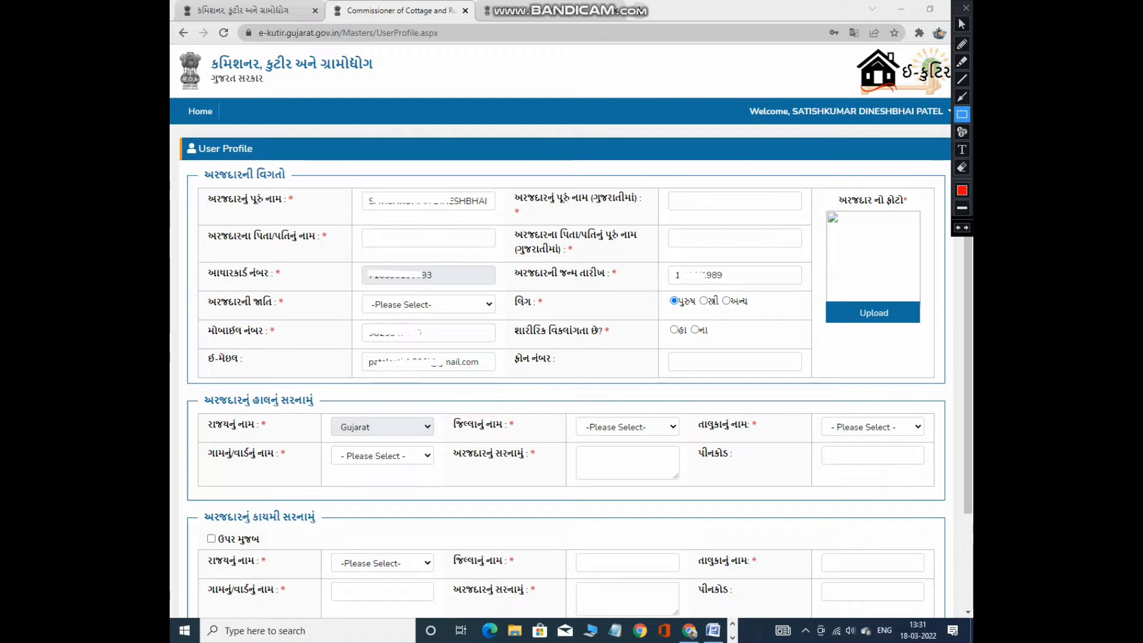
pyautogui.moveTo(184, 501)
pyautogui.mouseDown()
pyautogui.moveTo(256, 529)
pyautogui.moveTo(375, 529)
pyautogui.mouseUp()
pyautogui.hotkey('ctrl', 'z')
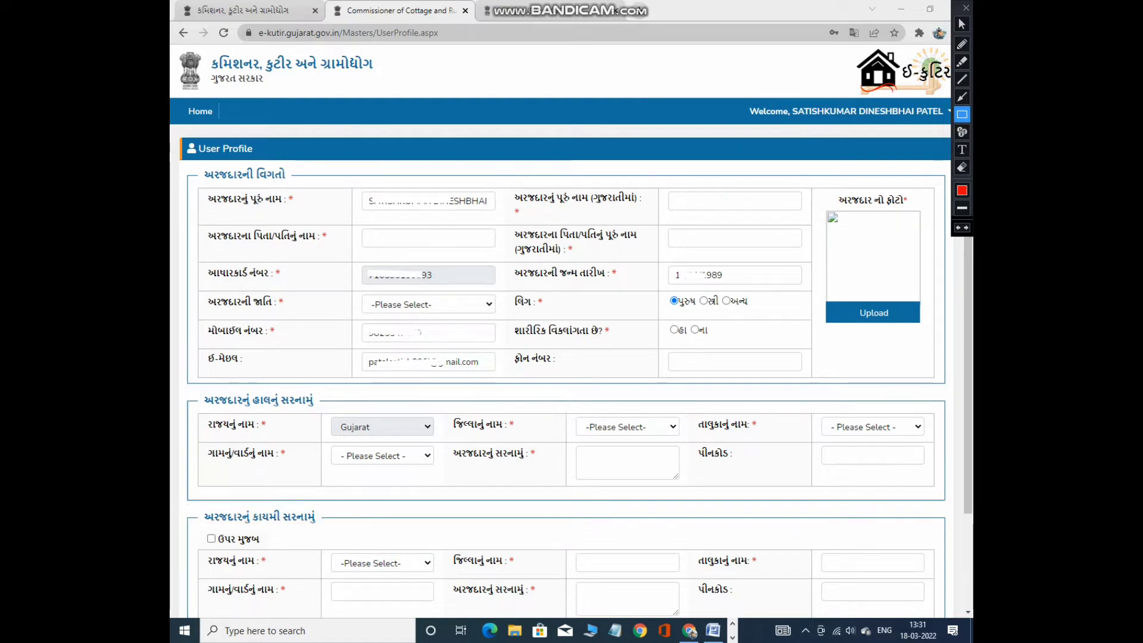
pyautogui.moveTo(192, 534); pyautogui.dragTo(299, 551)
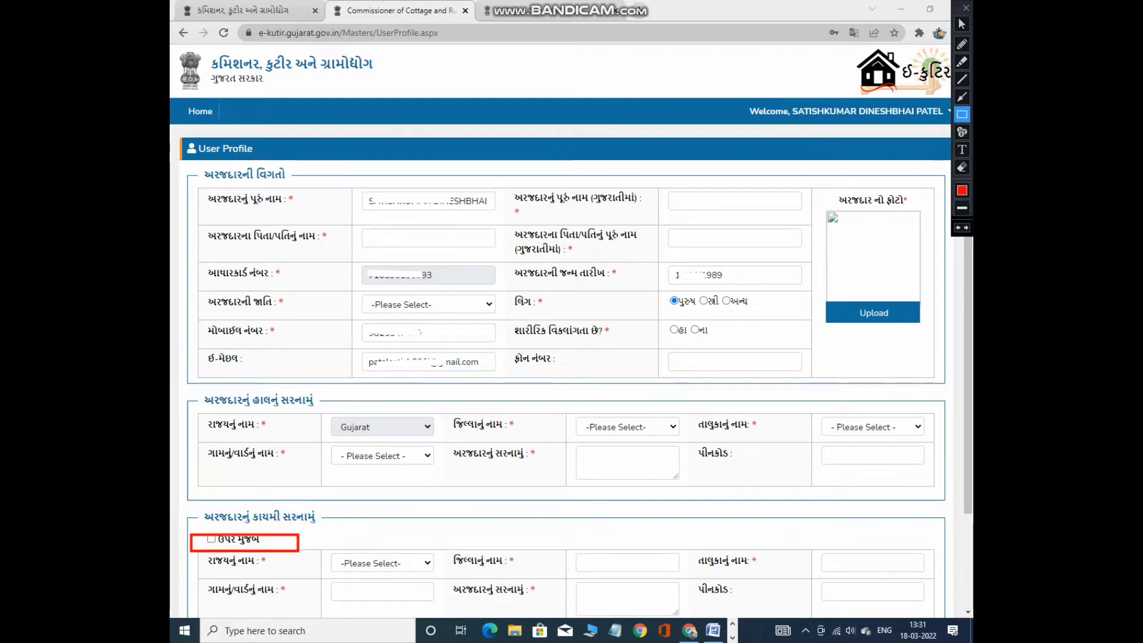
pyautogui.hotkey('ctrl', 'z')
pyautogui.moveTo(219, 556)
pyautogui.mouseDown()
pyautogui.moveTo(270, 575)
pyautogui.moveTo(446, 577)
pyautogui.mouseUp()
pyautogui.hotkey('ctrl', 'z')
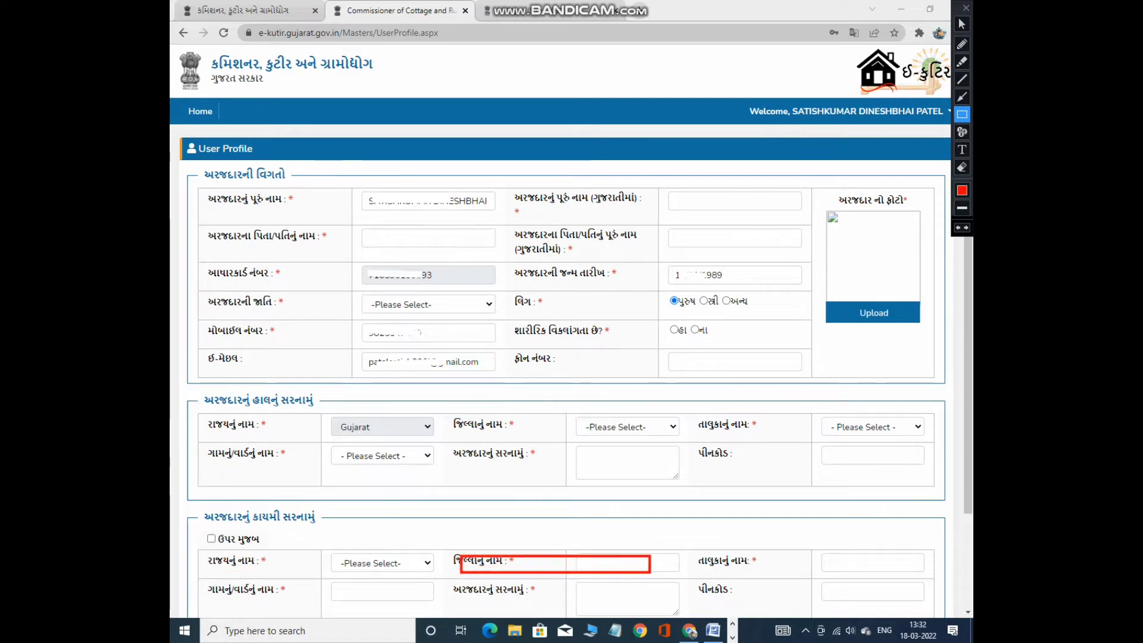
pyautogui.moveTo(708, 554); pyautogui.dragTo(873, 564)
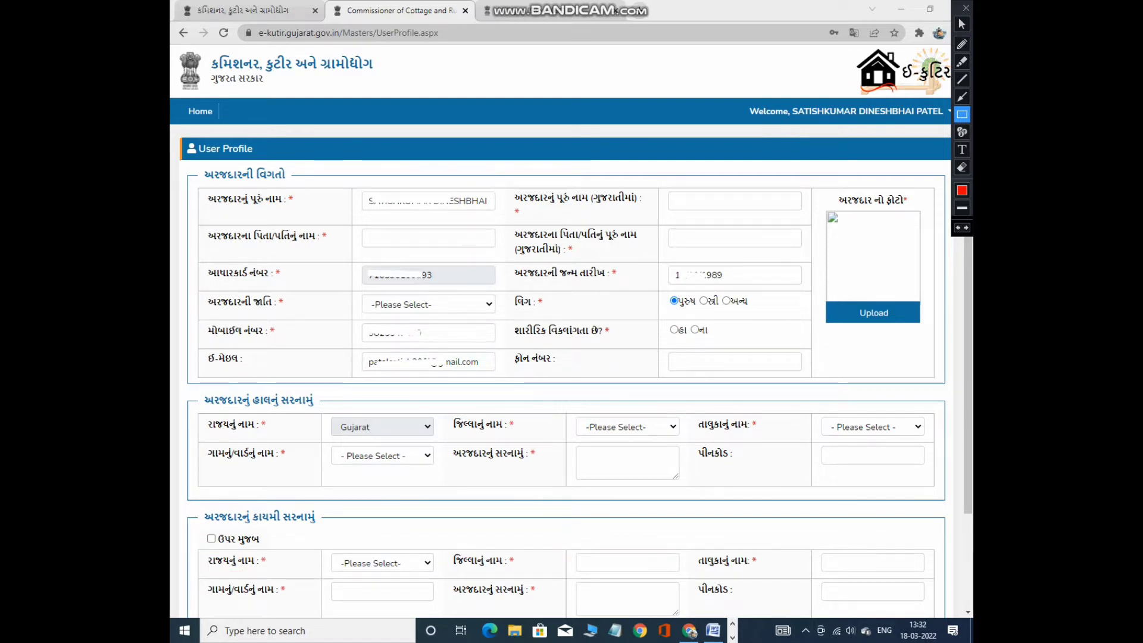
pyautogui.moveTo(205, 587); pyautogui.dragTo(688, 614)
pyautogui.moveTo(702, 576); pyautogui.dragTo(937, 619)
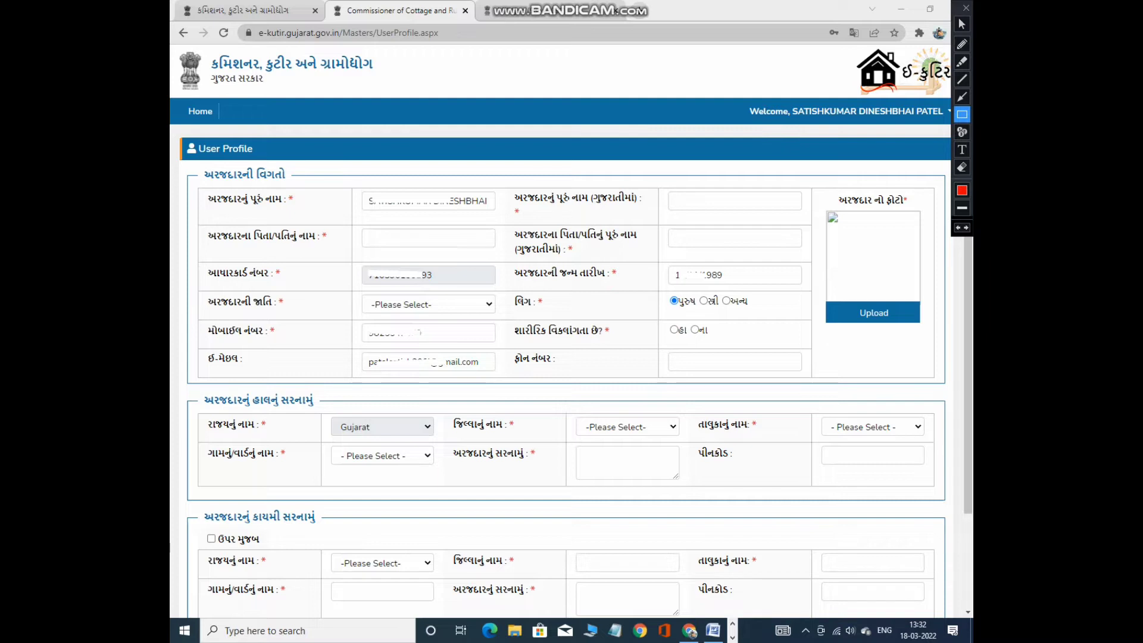
pyautogui.click(962, 23)
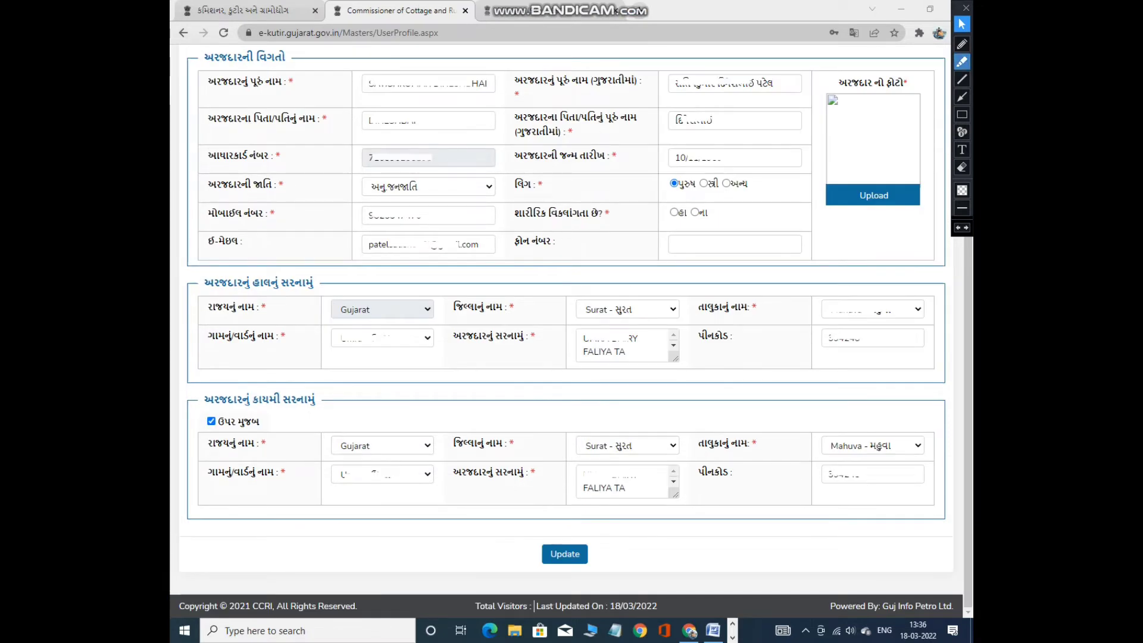
pyautogui.click(962, 114)
pyautogui.moveTo(274, 72)
pyautogui.mouseDown()
pyautogui.moveTo(548, 492)
pyautogui.moveTo(933, 528)
pyautogui.mouseUp()
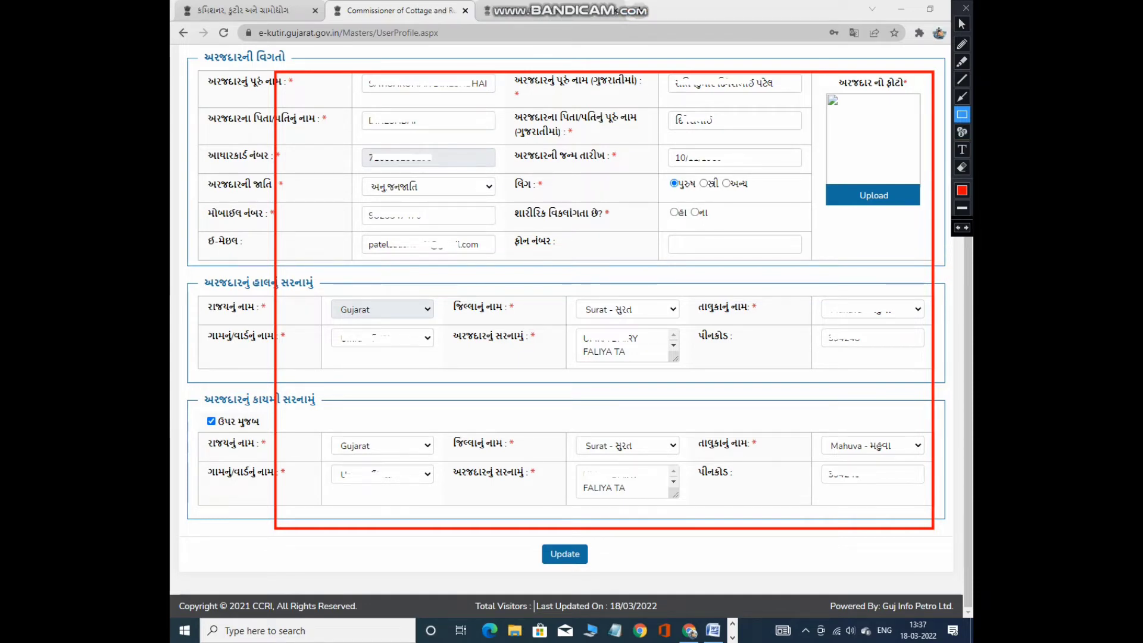
pyautogui.moveTo(822, 78); pyautogui.dragTo(927, 218)
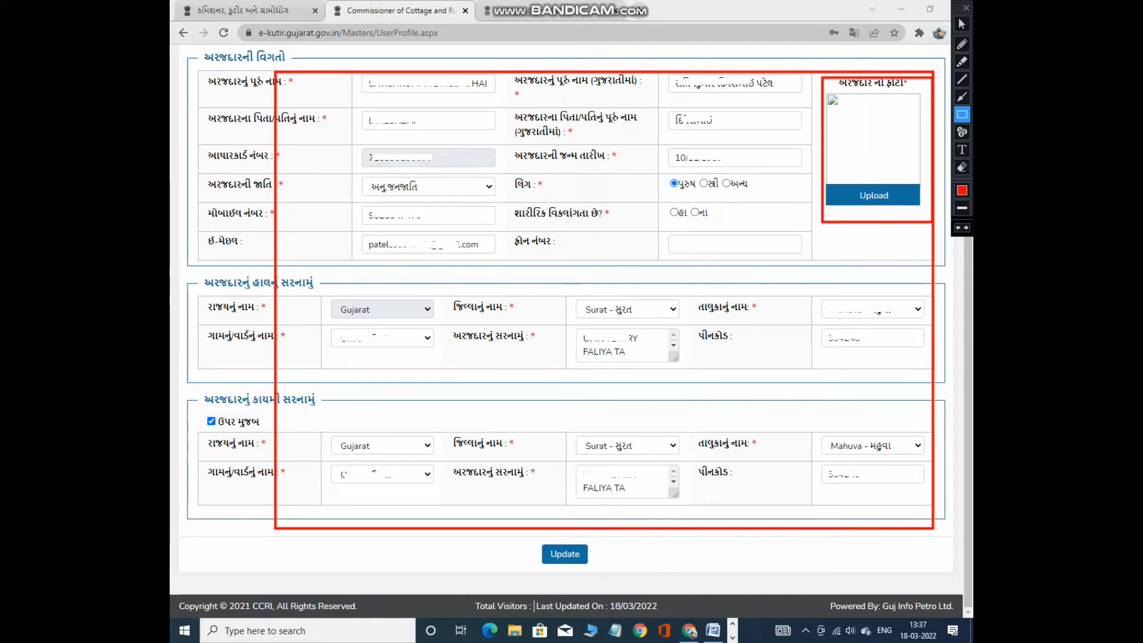
pyautogui.hotkey('ctrl', 'z')
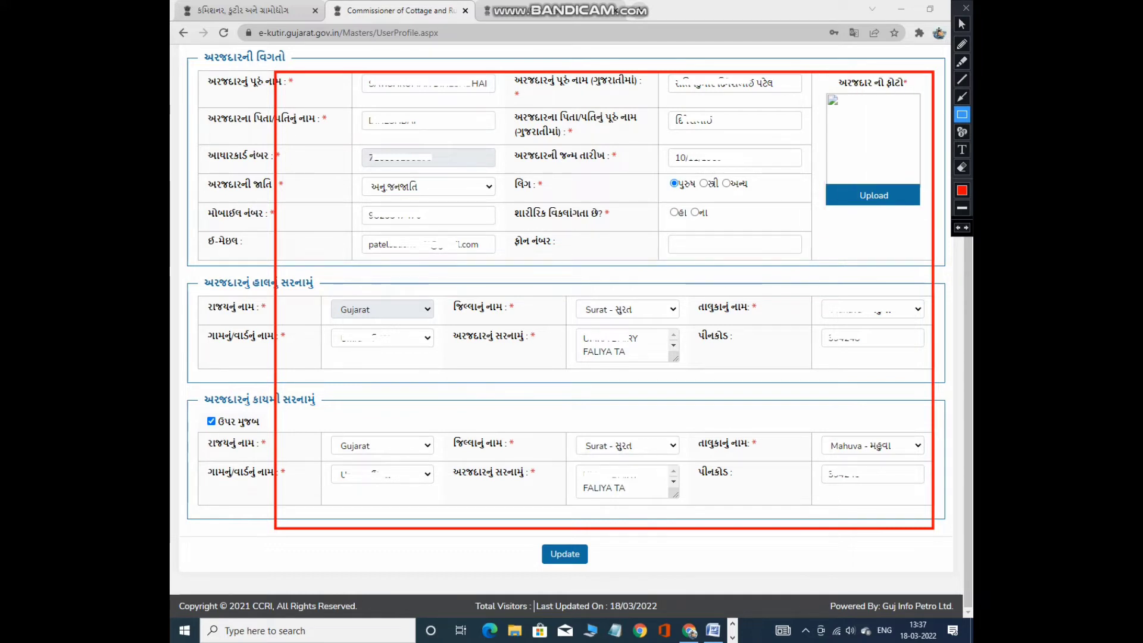
pyautogui.hotkey('ctrl', 'z')
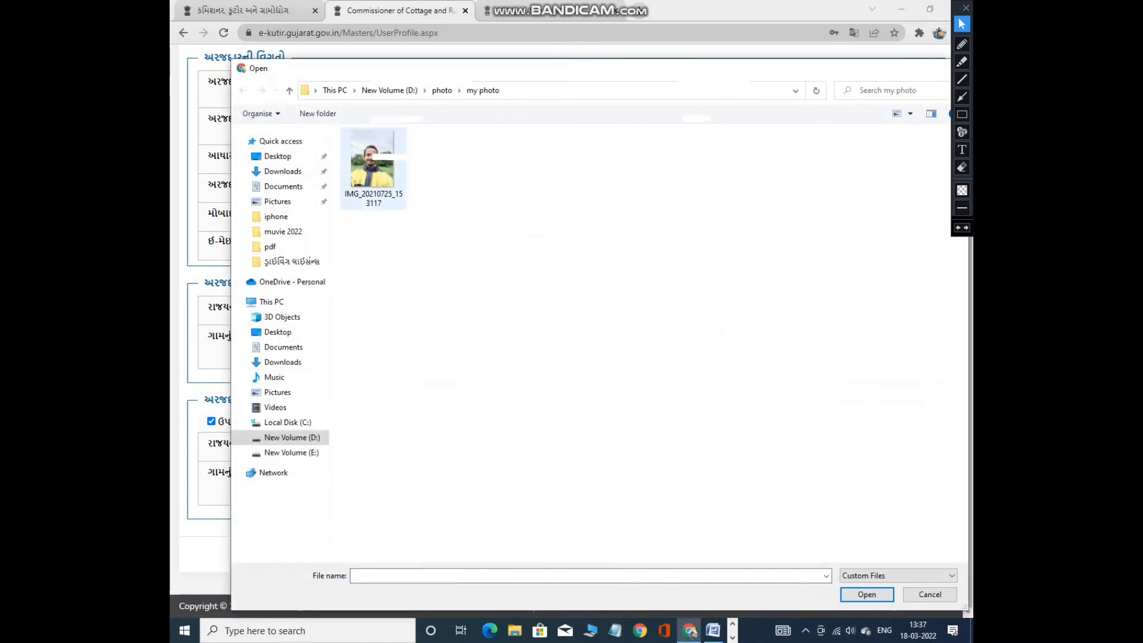
# Pick the applicant's photo in the Open dialog and dismiss the file-type error popup.
pyautogui.doubleClick(374, 161)
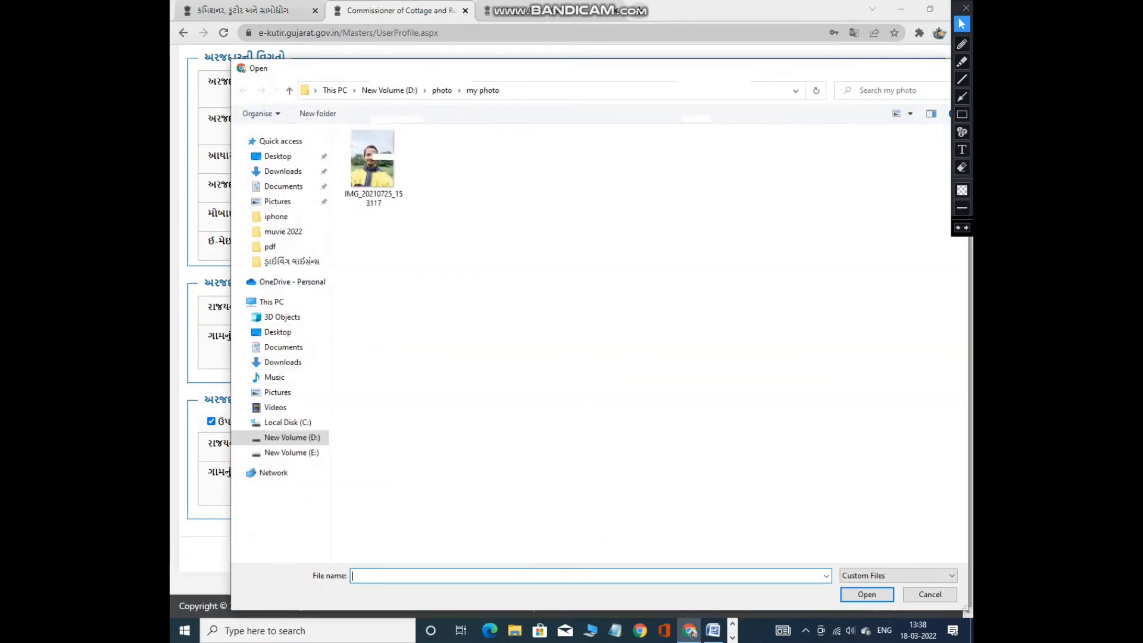
pyautogui.press('Escape')
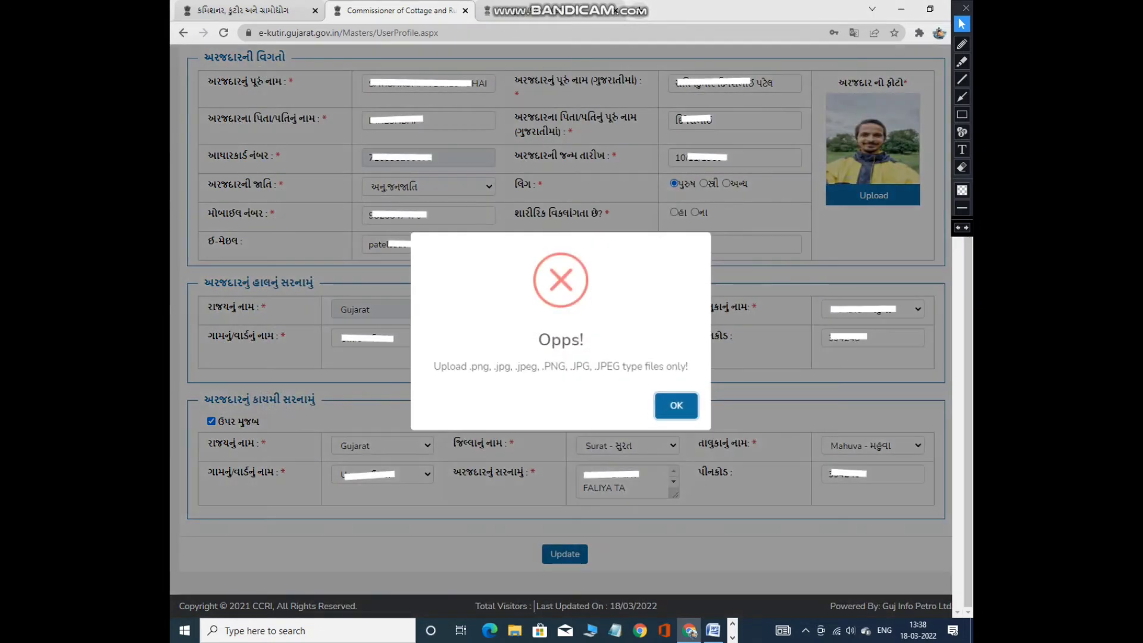
pyautogui.press('Return')
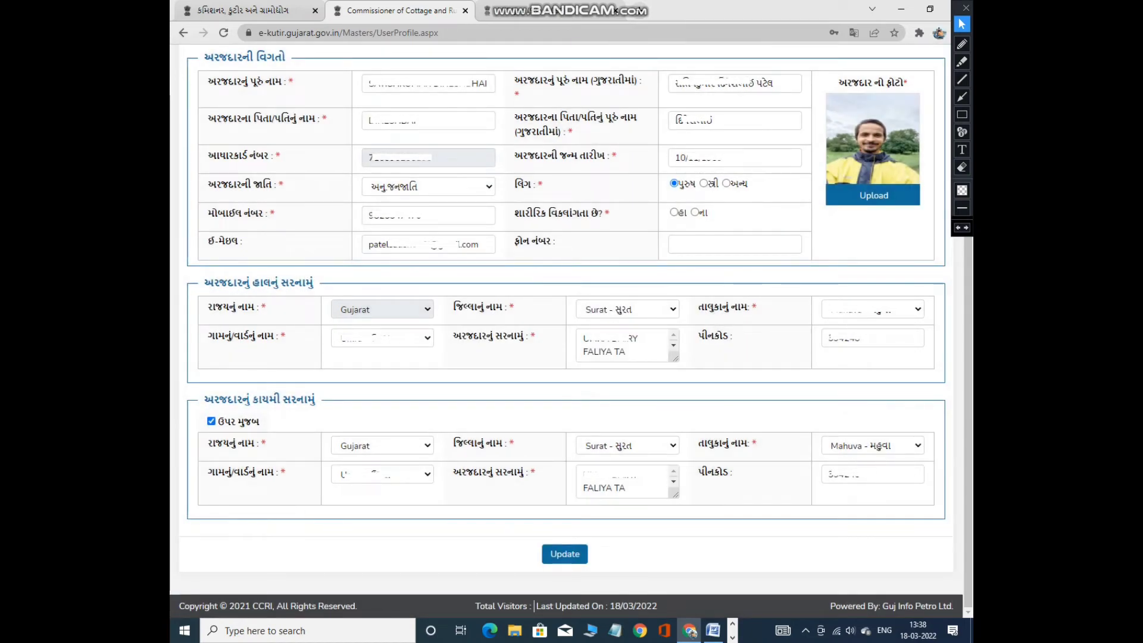
pyautogui.click(962, 115)
pyautogui.moveTo(530, 528)
pyautogui.mouseDown()
pyautogui.moveTo(579, 570)
pyautogui.moveTo(616, 570)
pyautogui.mouseUp()
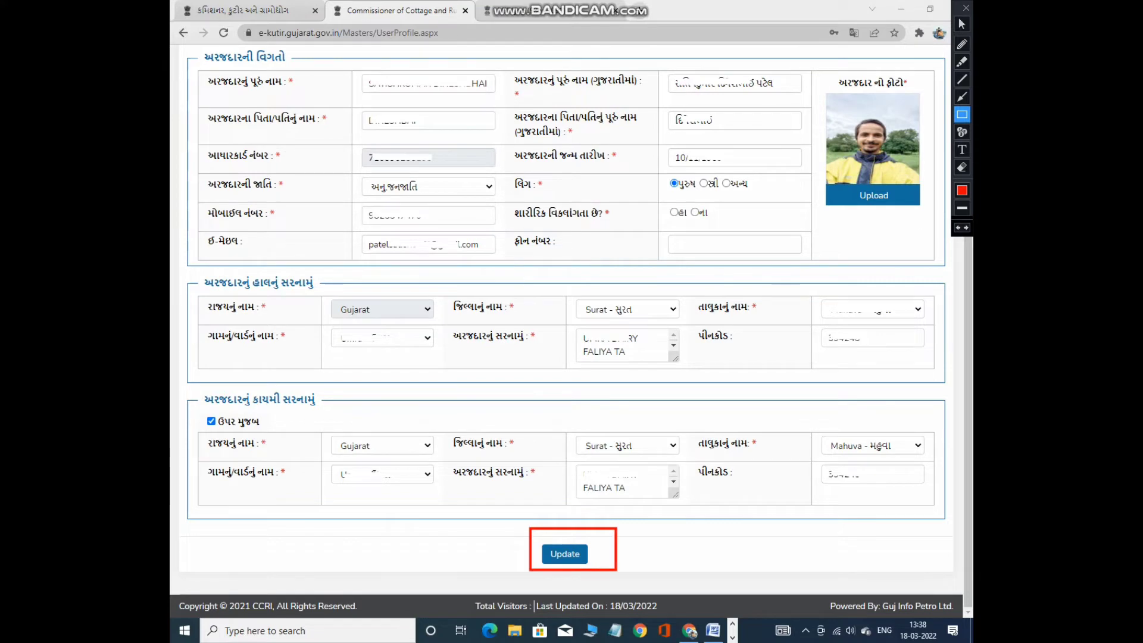
# Update the profile with the disability question answered and close the 'Profile Updated SuccessFully!' message.
pyautogui.click(962, 24)
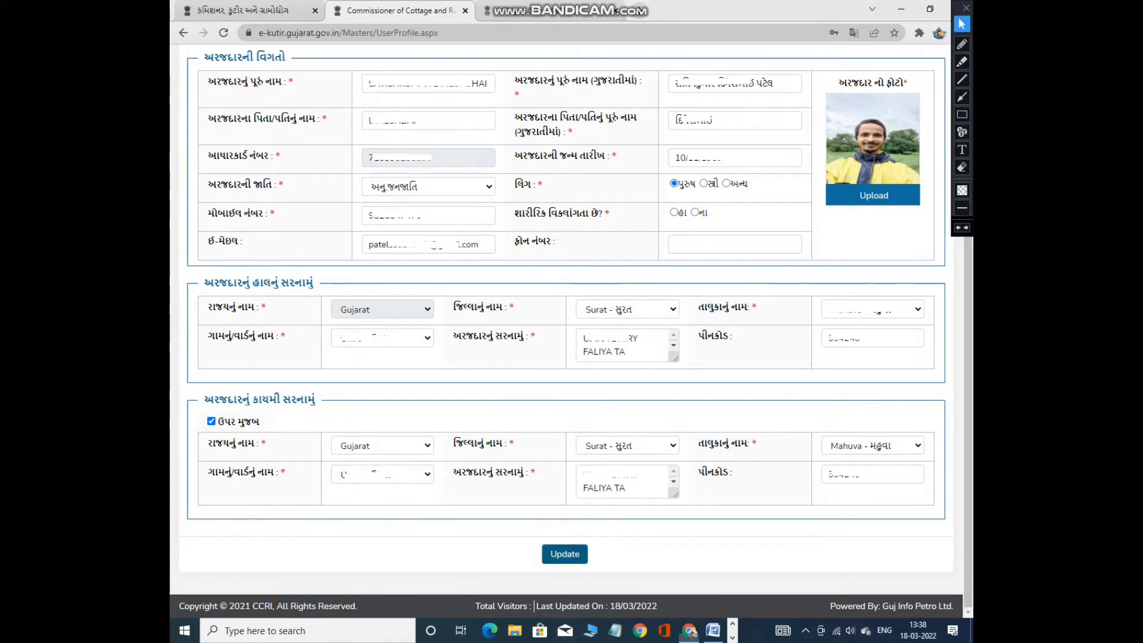
pyautogui.click(564, 554)
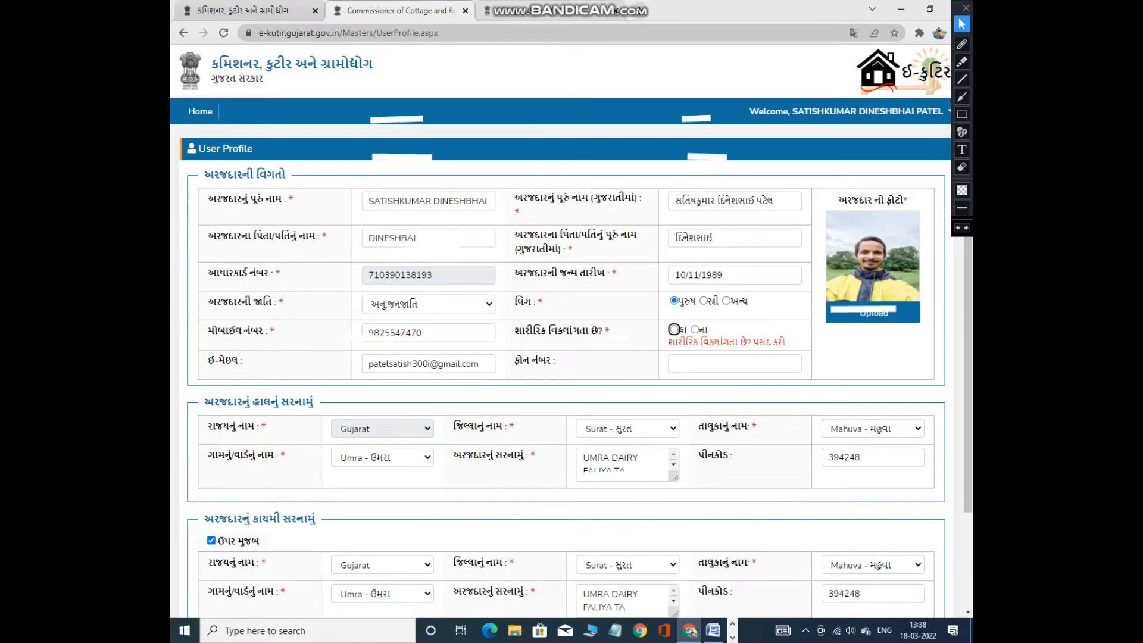
pyautogui.click(673, 329)
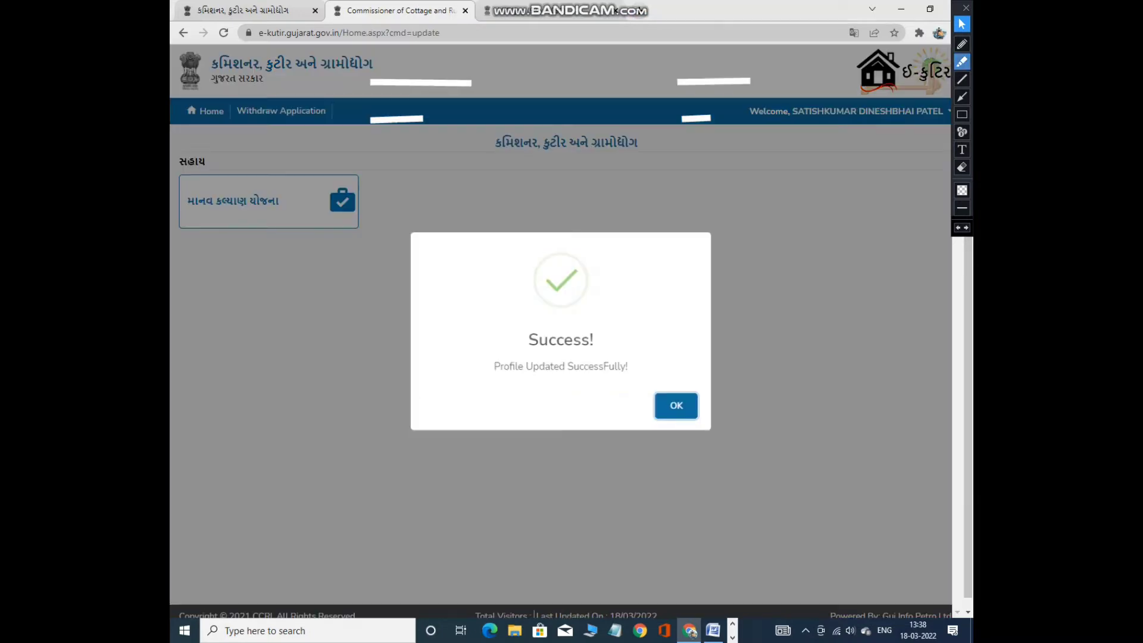
pyautogui.click(962, 114)
pyautogui.moveTo(413, 203)
pyautogui.mouseDown()
pyautogui.moveTo(447, 326)
pyautogui.moveTo(704, 465)
pyautogui.moveTo(735, 462)
pyautogui.mouseUp()
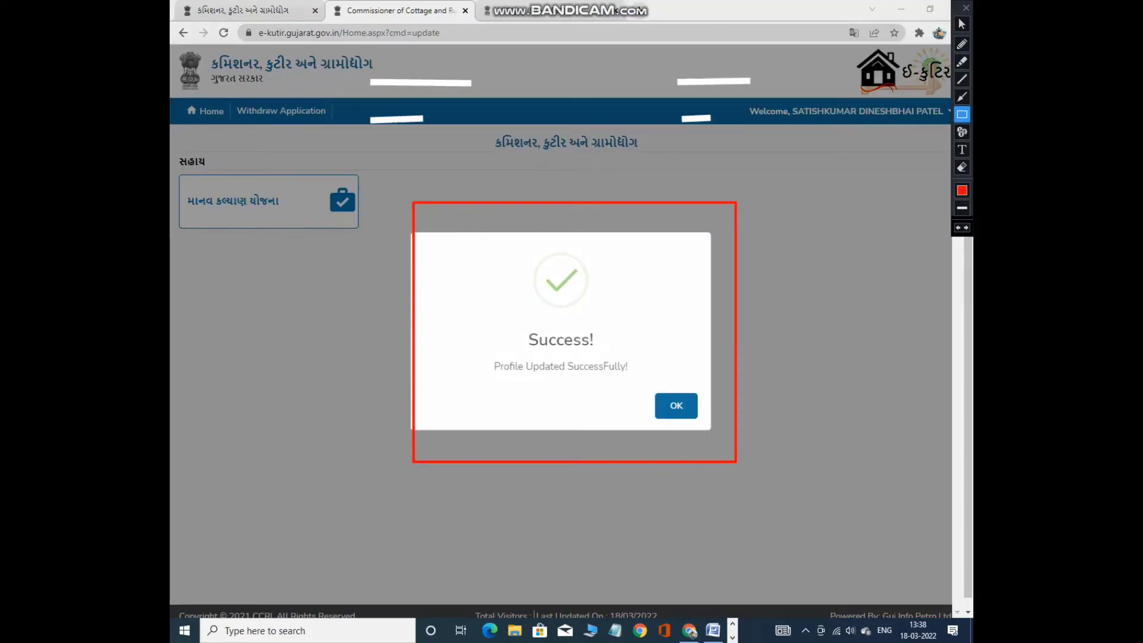
pyautogui.moveTo(180, 145)
pyautogui.mouseDown()
pyautogui.moveTo(189, 170)
pyautogui.moveTo(370, 266)
pyautogui.mouseUp()
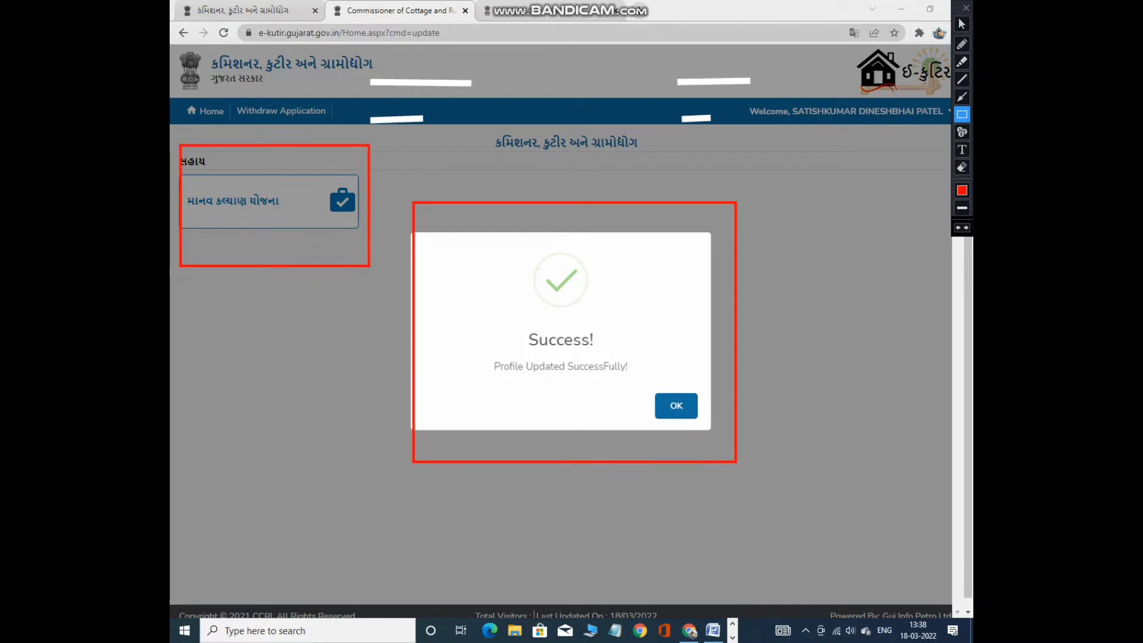
pyautogui.hotkey('ctrl', 'z')
pyautogui.hotkey('ctrl', 'z')
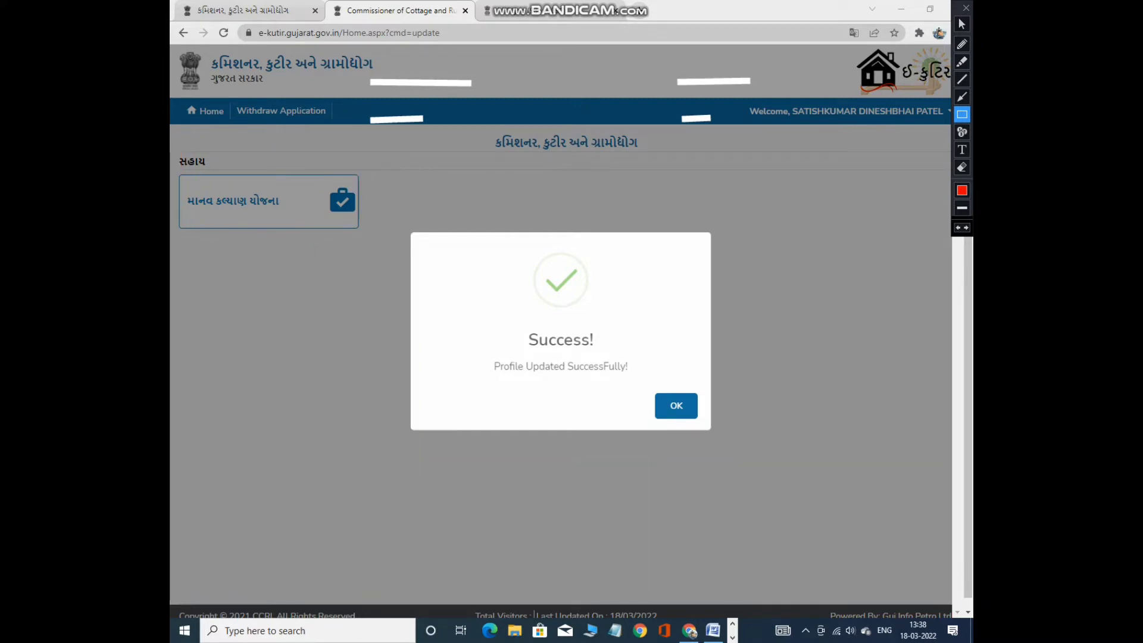
pyautogui.click(962, 24)
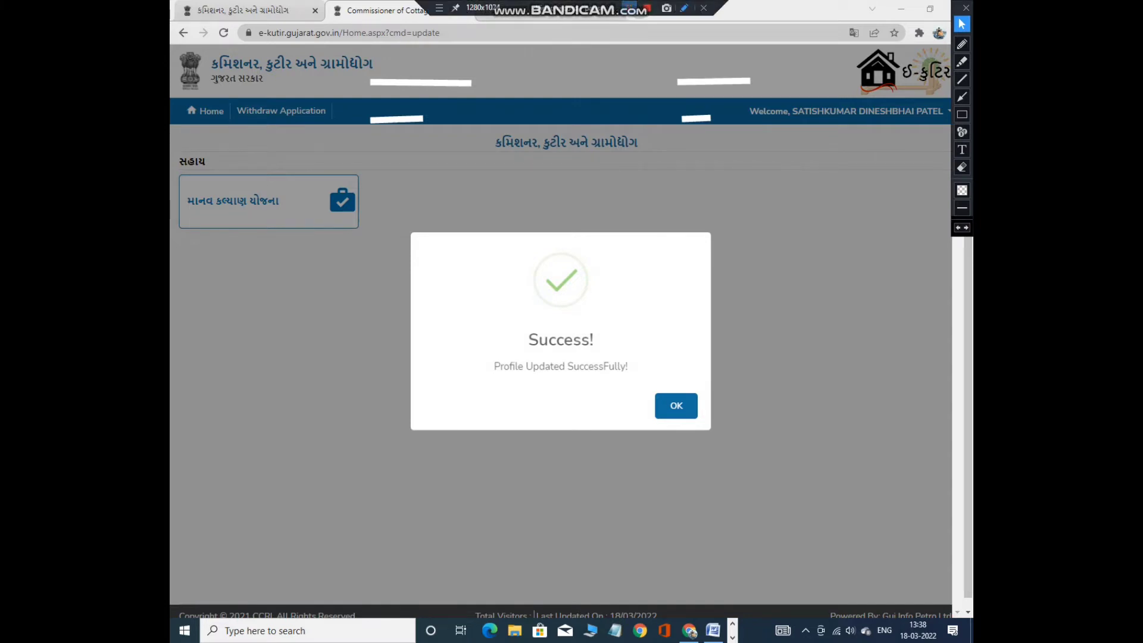
pyautogui.press('Return')
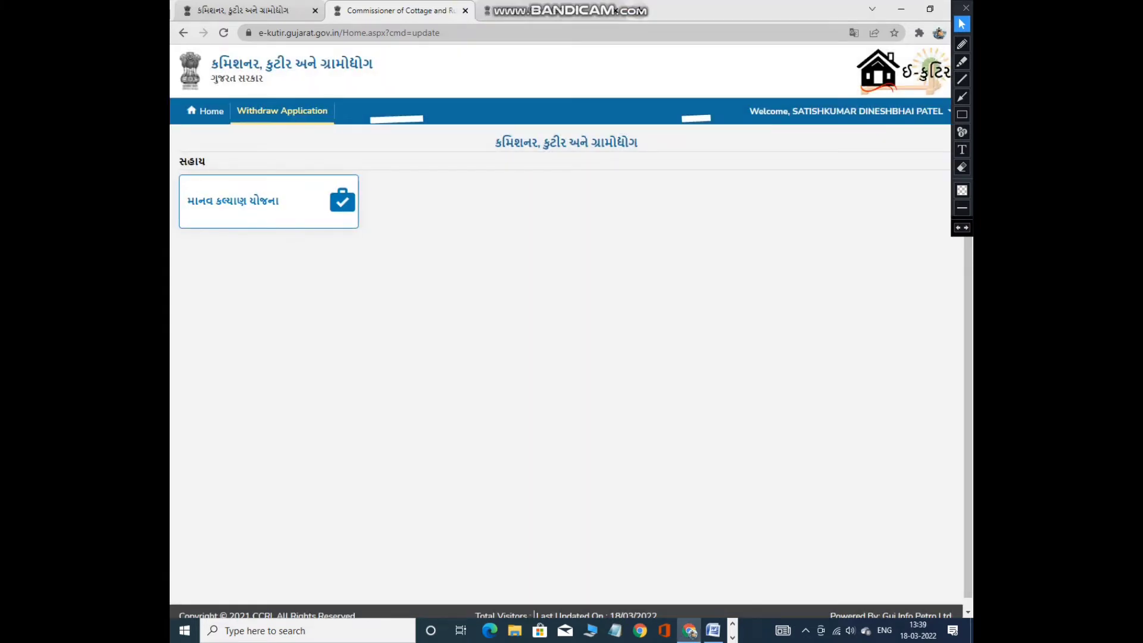
pyautogui.click(268, 198)
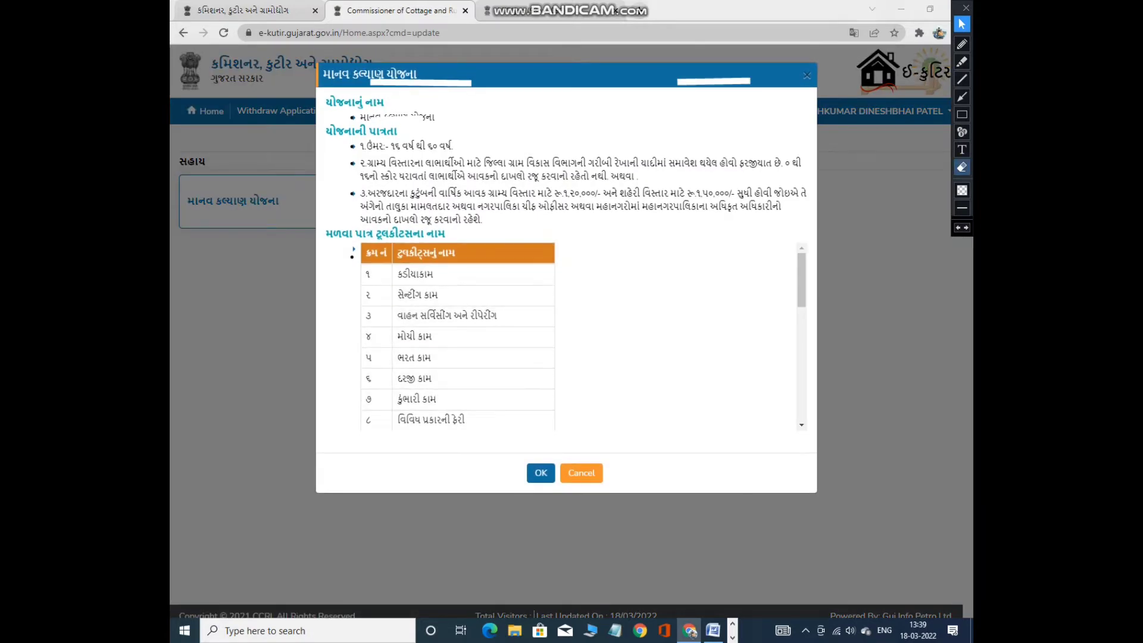
pyautogui.click(962, 167)
pyautogui.moveTo(337, 66)
pyautogui.mouseDown()
pyautogui.moveTo(777, 345)
pyautogui.moveTo(851, 364)
pyautogui.moveTo(898, 555)
pyautogui.mouseUp()
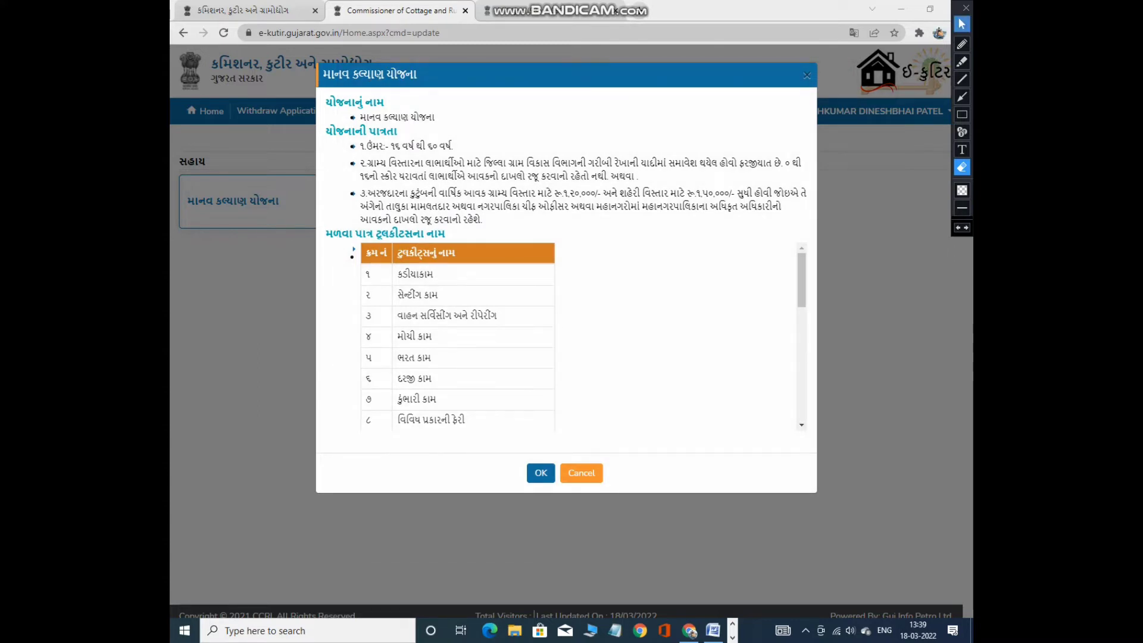
pyautogui.click(962, 23)
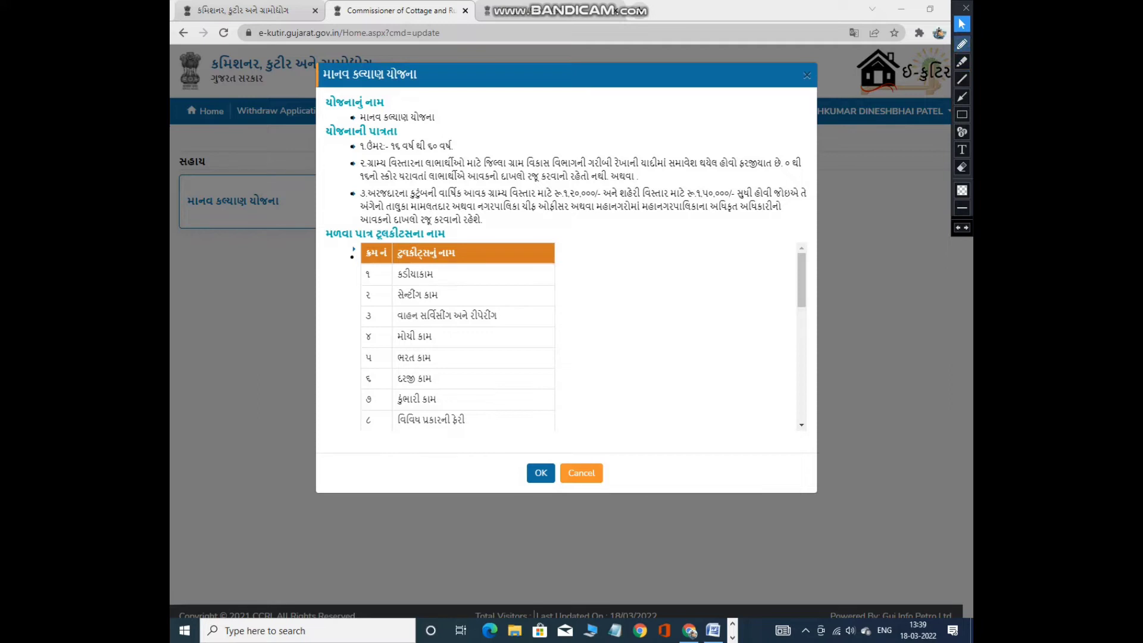
pyautogui.click(961, 43)
pyautogui.moveTo(332, 109)
pyautogui.mouseDown()
pyautogui.moveTo(390, 105)
pyautogui.moveTo(445, 124)
pyautogui.mouseUp()
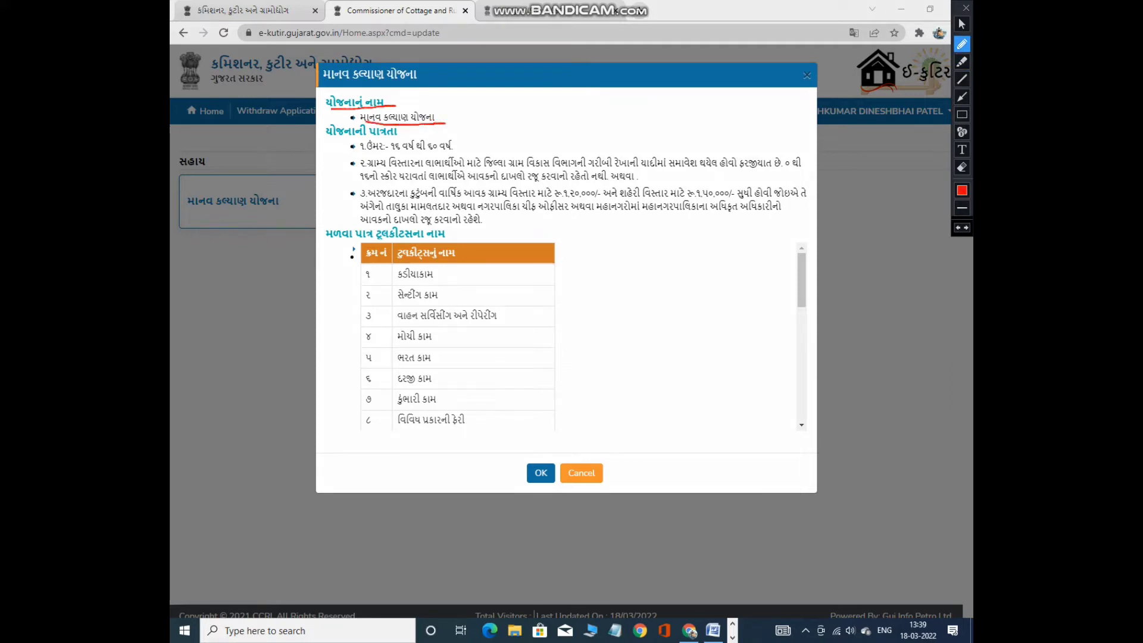
pyautogui.hotkey('ctrl', 'z')
pyautogui.hotkey('ctrl', 'z')
pyautogui.moveTo(326, 141); pyautogui.dragTo(417, 134)
pyautogui.hotkey('ctrl', 'z')
pyautogui.moveTo(356, 154); pyautogui.dragTo(475, 153)
pyautogui.hotkey('ctrl', 'z')
pyautogui.moveTo(364, 169)
pyautogui.mouseDown()
pyautogui.moveTo(810, 170)
pyautogui.moveTo(794, 150)
pyautogui.mouseUp()
pyautogui.hotkey('ctrl', 'z')
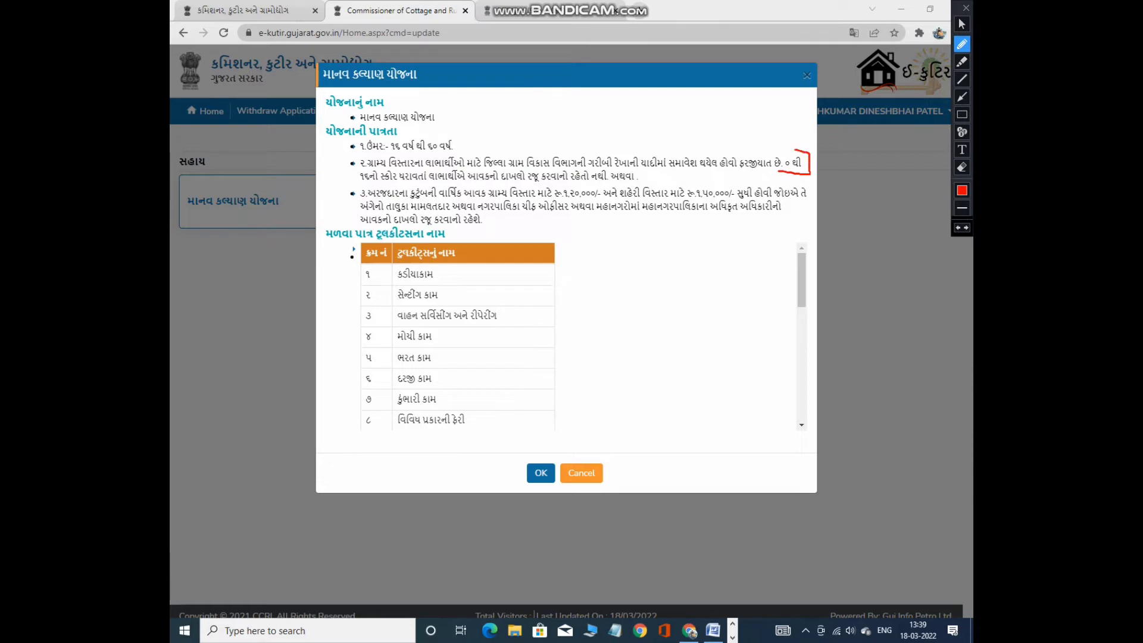
pyautogui.hotkey('ctrl', 'z')
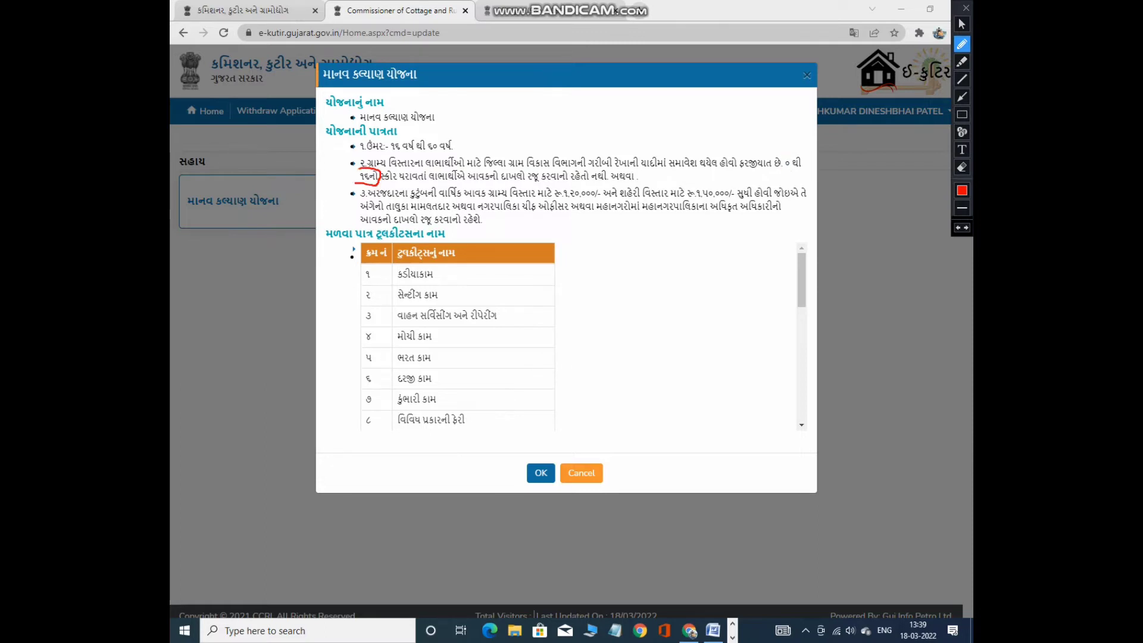
pyautogui.hotkey('ctrl', 'z')
pyautogui.moveTo(381, 184); pyautogui.dragTo(645, 183)
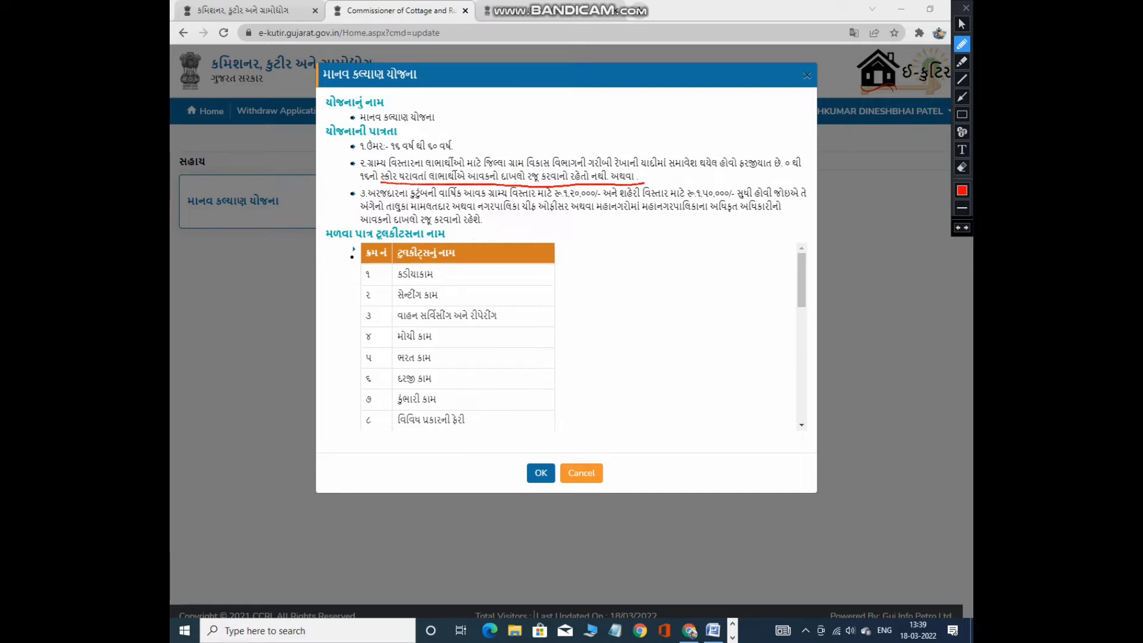
pyautogui.hotkey('ctrl', 'z')
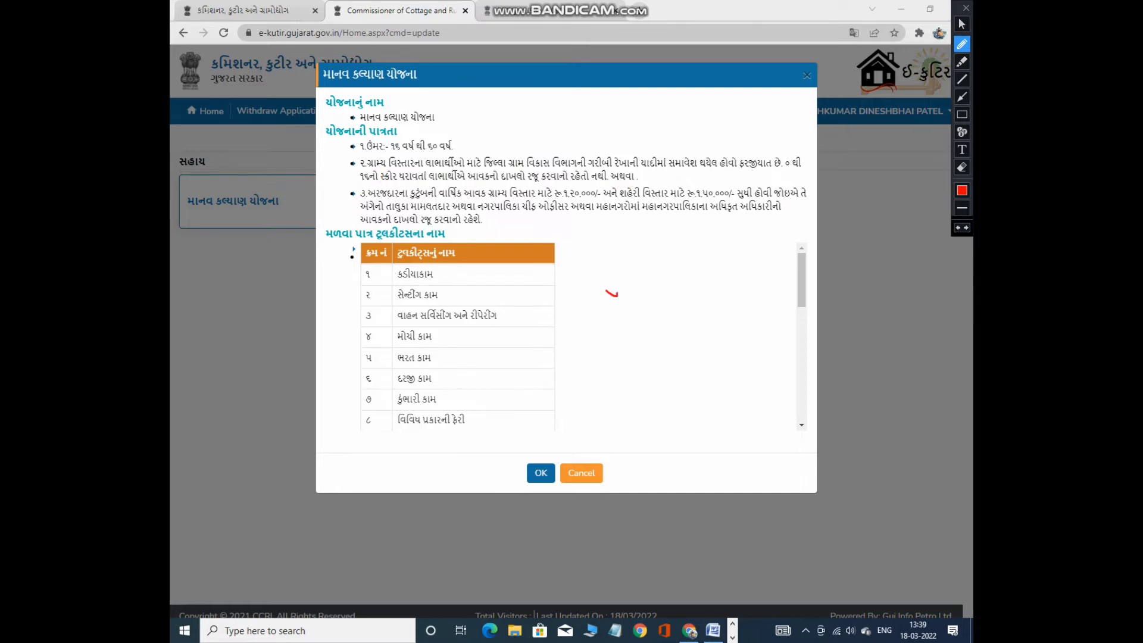
pyautogui.moveTo(618, 295)
pyautogui.mouseDown()
pyautogui.moveTo(612, 285)
pyautogui.moveTo(637, 288)
pyautogui.moveTo(635, 301)
pyautogui.moveTo(654, 312)
pyautogui.moveTo(684, 315)
pyautogui.mouseUp()
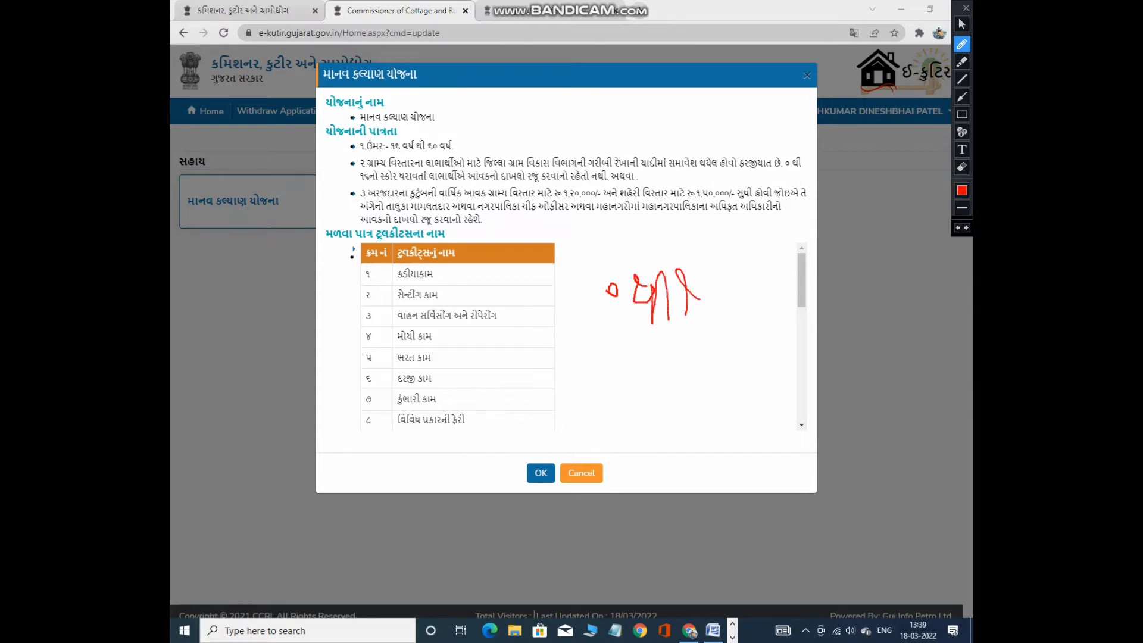
pyautogui.moveTo(752, 267)
pyautogui.mouseDown()
pyautogui.moveTo(712, 289)
pyautogui.moveTo(728, 295)
pyautogui.moveTo(710, 311)
pyautogui.mouseUp()
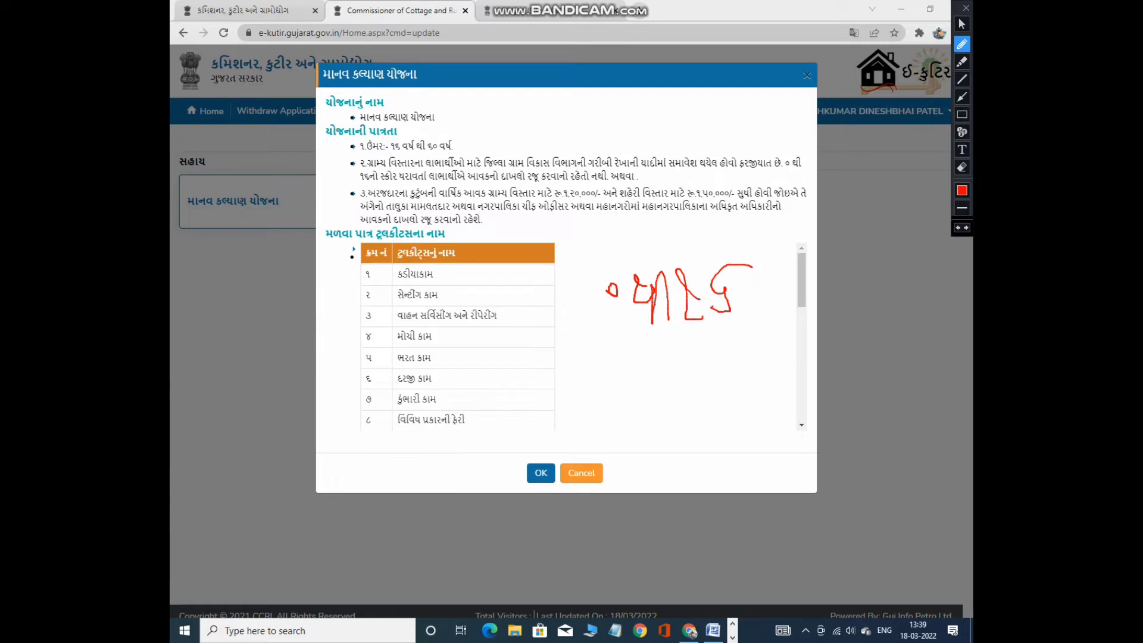
pyautogui.moveTo(641, 246)
pyautogui.mouseDown()
pyautogui.moveTo(663, 373)
pyautogui.moveTo(672, 239)
pyautogui.moveTo(619, 248)
pyautogui.mouseUp()
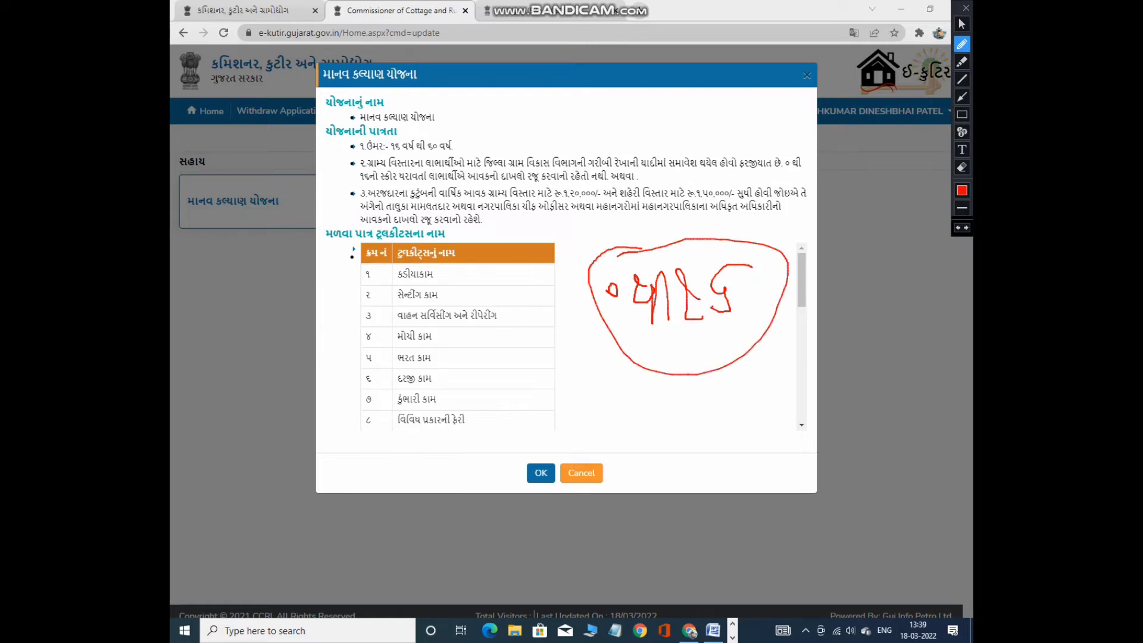
pyautogui.hotkey('ctrl', 'z')
pyautogui.hotkey('ctrl', 'z')
pyautogui.hotkey('ctrl', 'z')
pyautogui.hotkey('ctrl', 'z')
pyautogui.hotkey('ctrl', 'z')
pyautogui.hotkey('ctrl', 'z')
pyautogui.hotkey('ctrl', 'z')
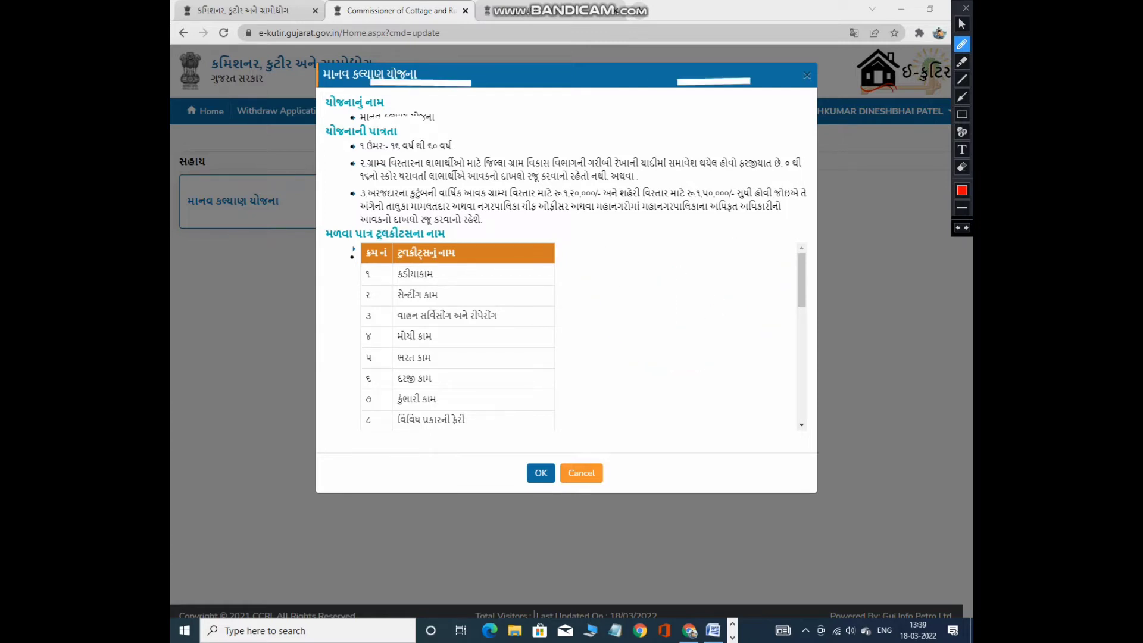
pyautogui.moveTo(475, 181); pyautogui.dragTo(649, 179)
pyautogui.hotkey('ctrl', 'z')
pyautogui.moveTo(370, 199); pyautogui.dragTo(409, 198)
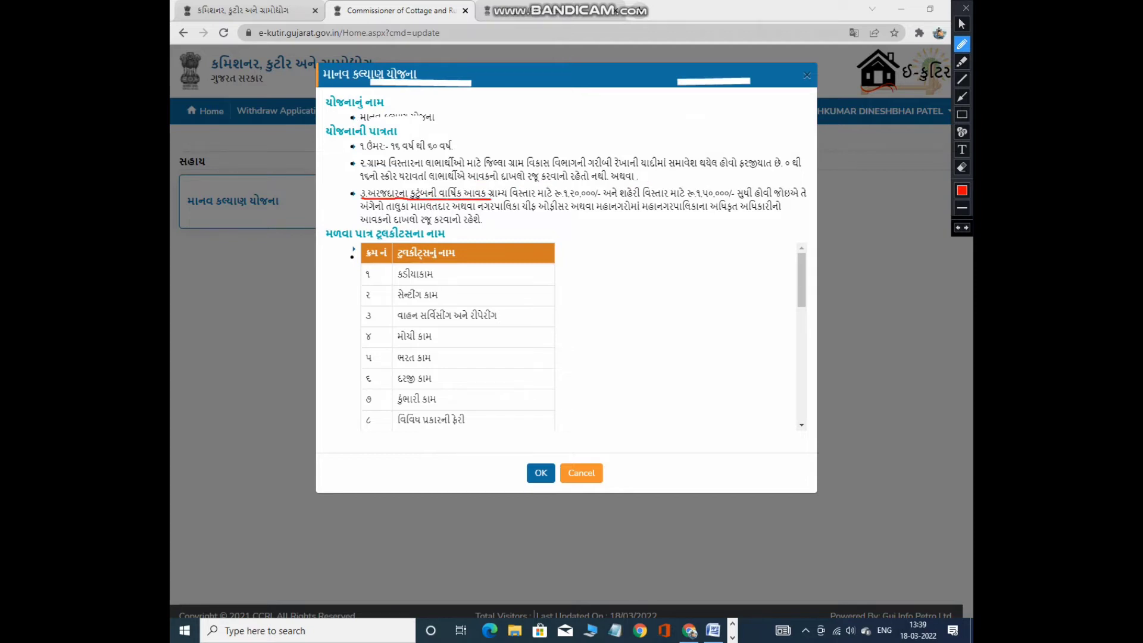
pyautogui.moveTo(489, 199); pyautogui.dragTo(818, 198)
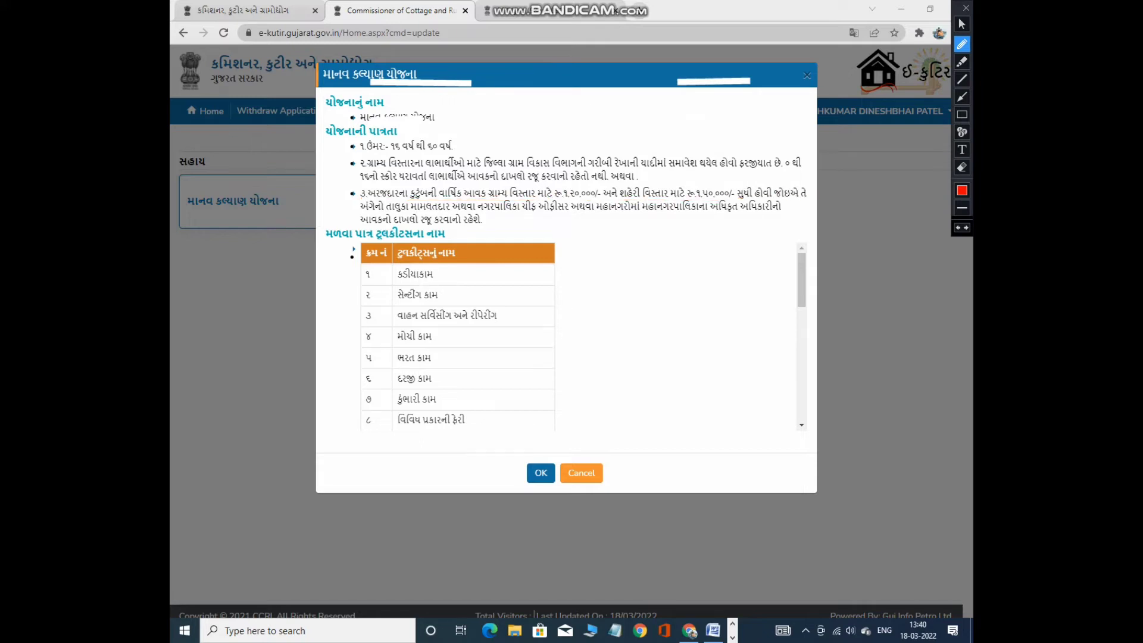
pyautogui.moveTo(361, 213); pyautogui.dragTo(800, 213)
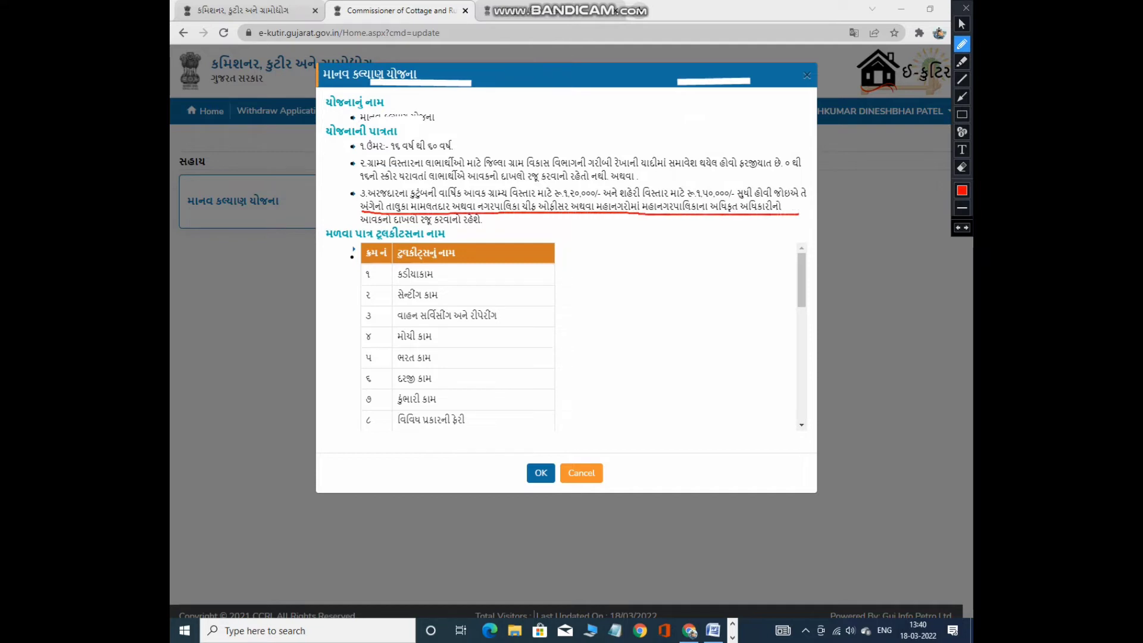
pyautogui.moveTo(355, 226); pyautogui.dragTo(488, 225)
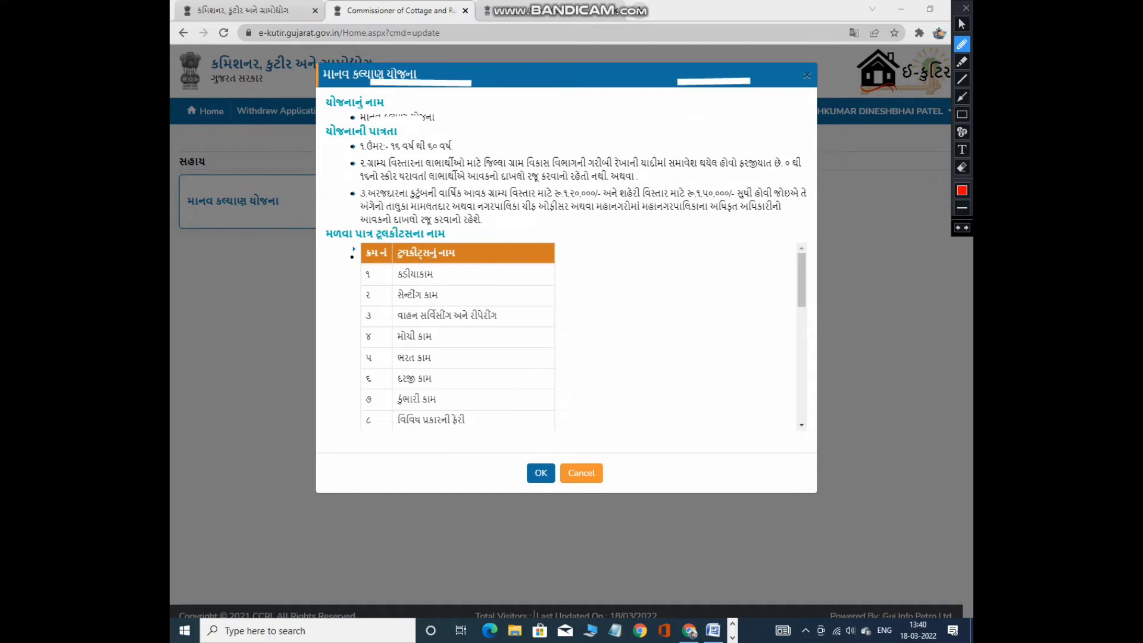
pyautogui.moveTo(322, 244)
pyautogui.mouseDown()
pyautogui.moveTo(453, 238)
pyautogui.moveTo(315, 225)
pyautogui.moveTo(438, 263)
pyautogui.moveTo(464, 244)
pyautogui.mouseUp()
pyautogui.moveTo(443, 277)
pyautogui.mouseDown()
pyautogui.moveTo(500, 278)
pyautogui.moveTo(565, 314)
pyautogui.mouseUp()
pyautogui.moveTo(454, 348); pyautogui.dragTo(500, 331)
pyautogui.moveTo(448, 359); pyautogui.dragTo(500, 350)
pyautogui.moveTo(445, 385); pyautogui.dragTo(504, 367)
pyautogui.moveTo(446, 400)
pyautogui.mouseDown()
pyautogui.moveTo(505, 390)
pyautogui.moveTo(516, 409)
pyautogui.mouseUp()
pyautogui.click(962, 24)
pyautogui.scroll(-2, 458, 336)
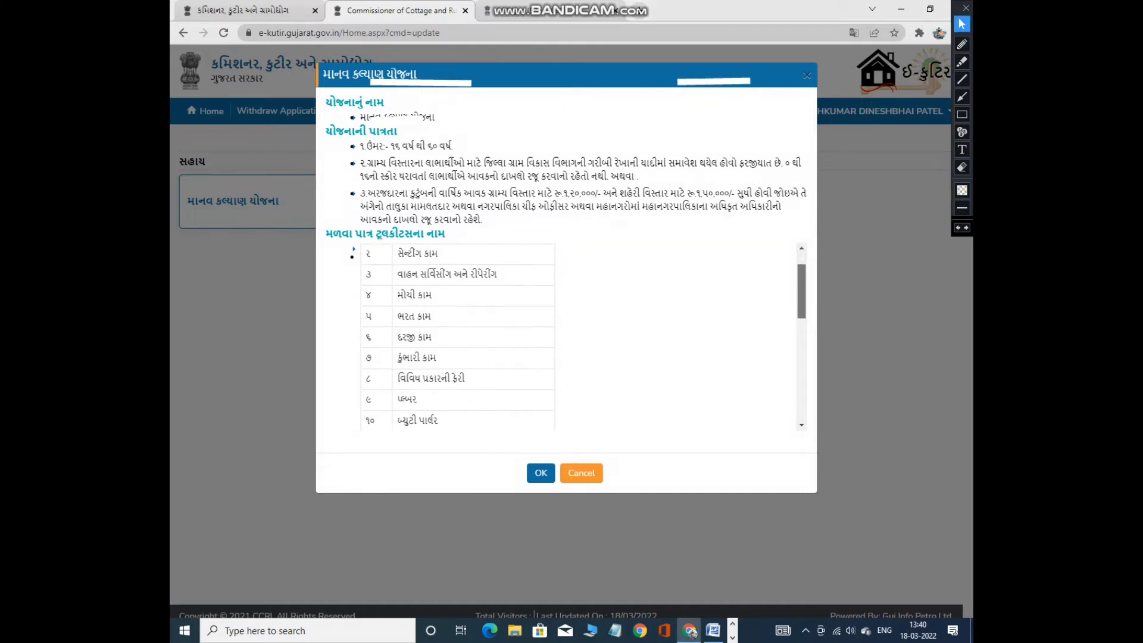
pyautogui.scroll(-1, 459, 337)
pyautogui.scroll(1, 459, 337)
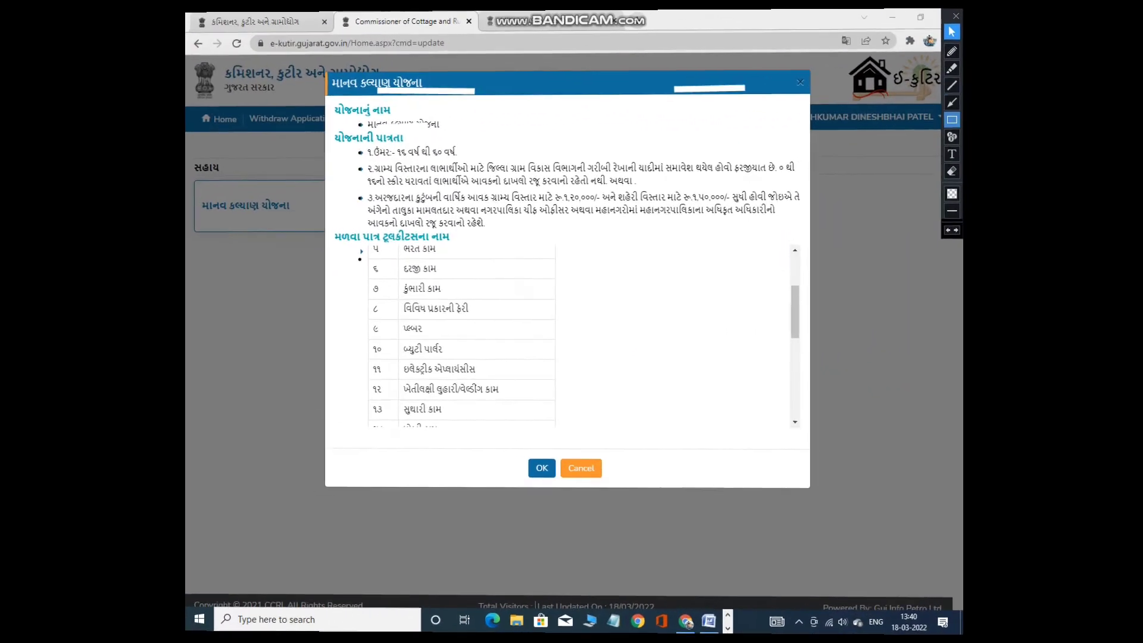
pyautogui.moveTo(367, 242)
pyautogui.mouseDown()
pyautogui.moveTo(384, 260)
pyautogui.moveTo(450, 262)
pyautogui.mouseUp()
pyautogui.hotkey('ctrl', 'z')
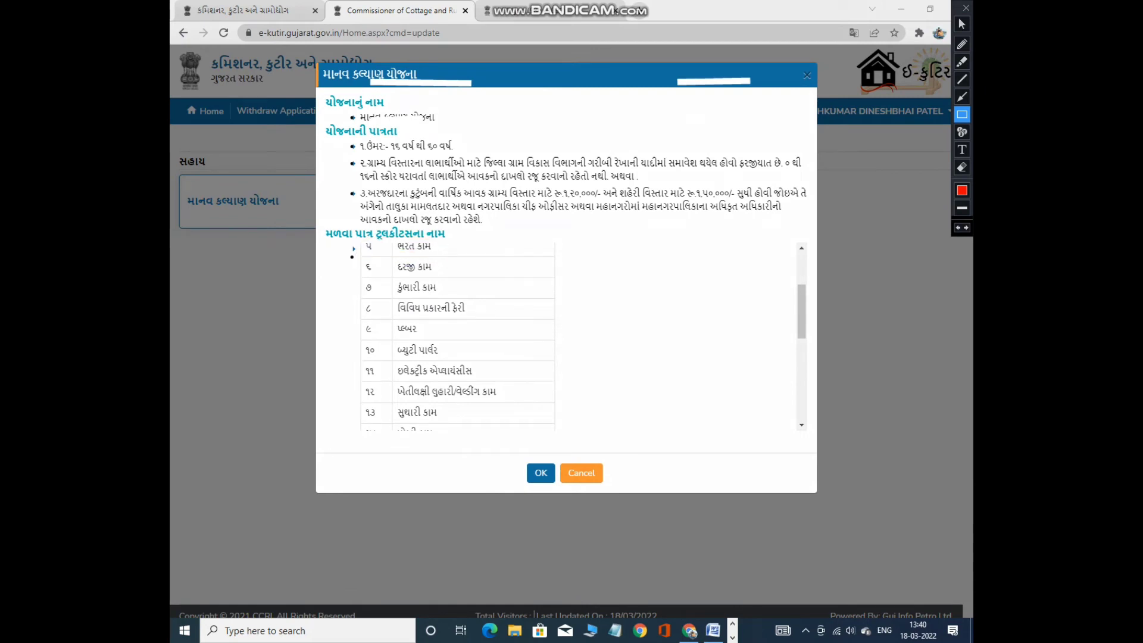
pyautogui.moveTo(357, 254); pyautogui.dragTo(465, 285)
pyautogui.hotkey('ctrl', 'z')
pyautogui.moveTo(356, 274); pyautogui.dragTo(459, 297)
pyautogui.hotkey('ctrl', 'z')
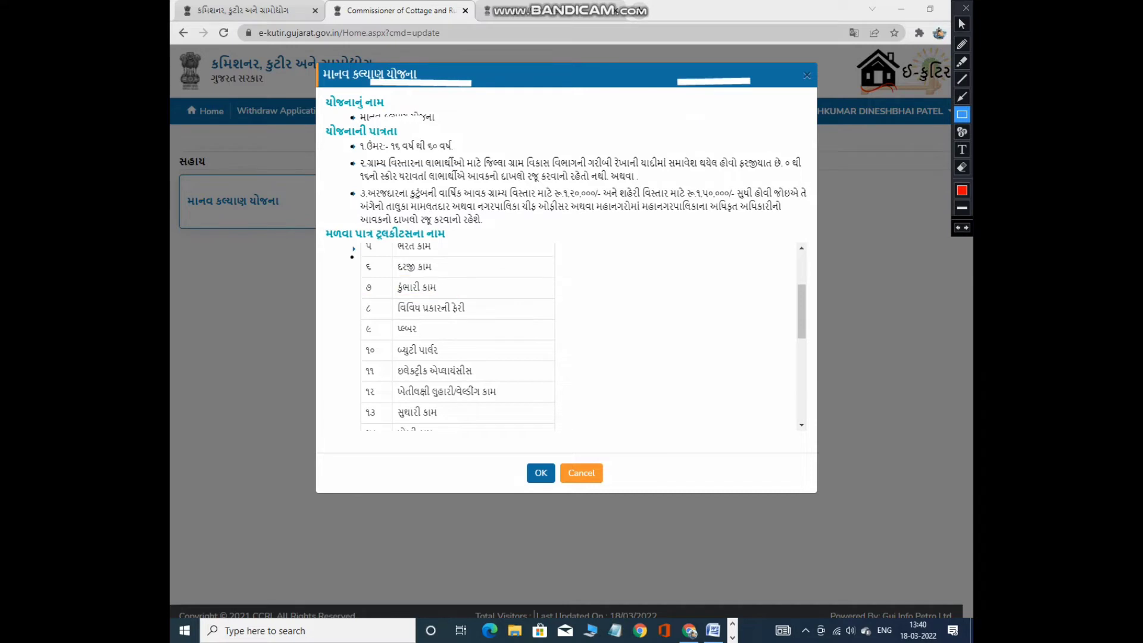
pyautogui.moveTo(365, 299); pyautogui.dragTo(485, 320)
pyautogui.hotkey('ctrl', 'z')
pyautogui.moveTo(359, 316); pyautogui.dragTo(432, 341)
pyautogui.hotkey('ctrl', 'z')
pyautogui.moveTo(357, 339); pyautogui.dragTo(463, 362)
pyautogui.hotkey('ctrl', 'z')
pyautogui.moveTo(359, 359); pyautogui.dragTo(493, 384)
pyautogui.hotkey('ctrl', 'z')
pyautogui.moveTo(361, 379); pyautogui.dragTo(511, 407)
pyautogui.hotkey('ctrl', 'z')
pyautogui.moveTo(357, 402); pyautogui.dragTo(450, 425)
pyautogui.hotkey('ctrl', 'z')
pyautogui.click(961, 24)
pyautogui.scroll(-1, 458, 336)
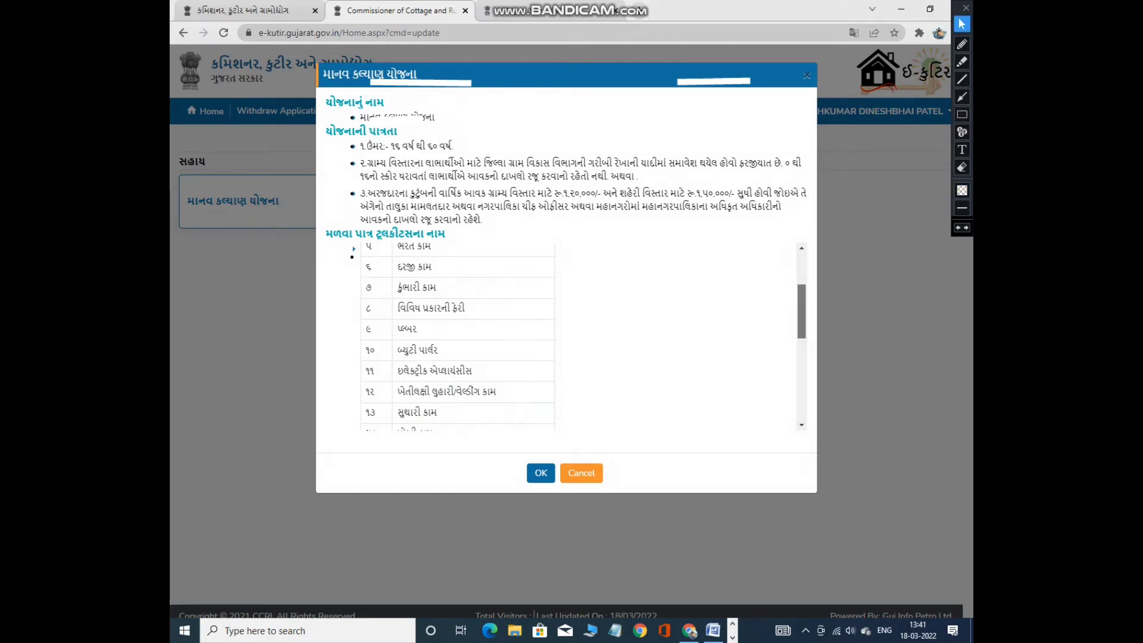
pyautogui.scroll(-2, 459, 336)
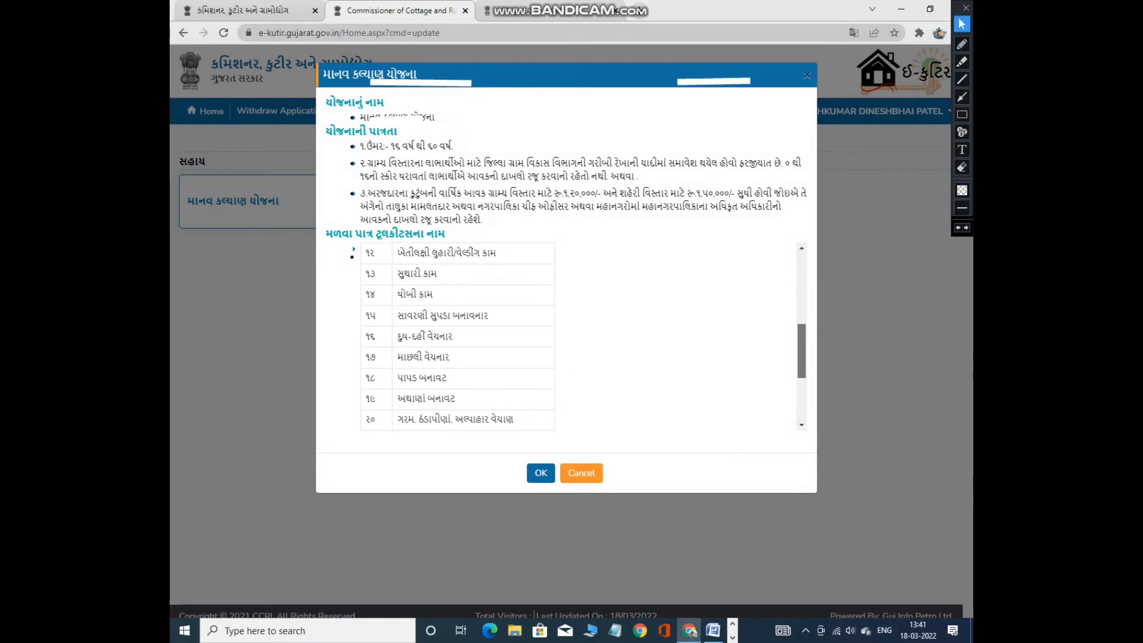
pyautogui.click(961, 114)
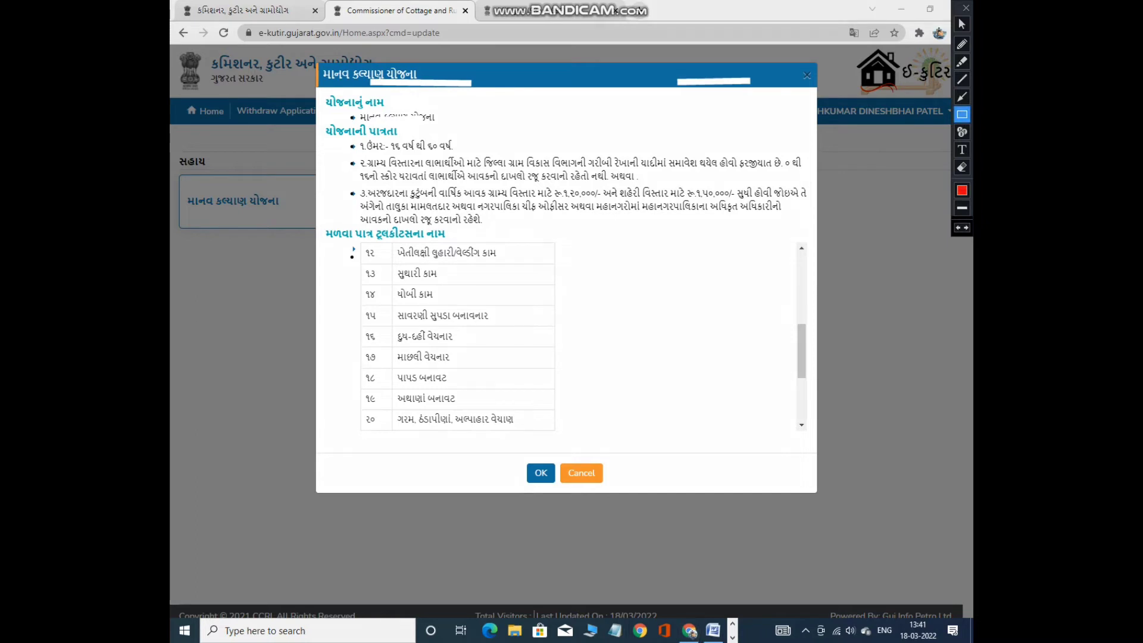
pyautogui.moveTo(357, 241); pyautogui.dragTo(523, 268)
pyautogui.hotkey('ctrl', 'z')
pyautogui.moveTo(362, 263)
pyautogui.mouseDown()
pyautogui.moveTo(372, 278)
pyautogui.moveTo(457, 286)
pyautogui.mouseUp()
pyautogui.hotkey('ctrl', 'z')
pyautogui.moveTo(359, 281); pyautogui.dragTo(448, 313)
pyautogui.hotkey('ctrl', 'z')
pyautogui.moveTo(359, 301); pyautogui.dragTo(508, 330)
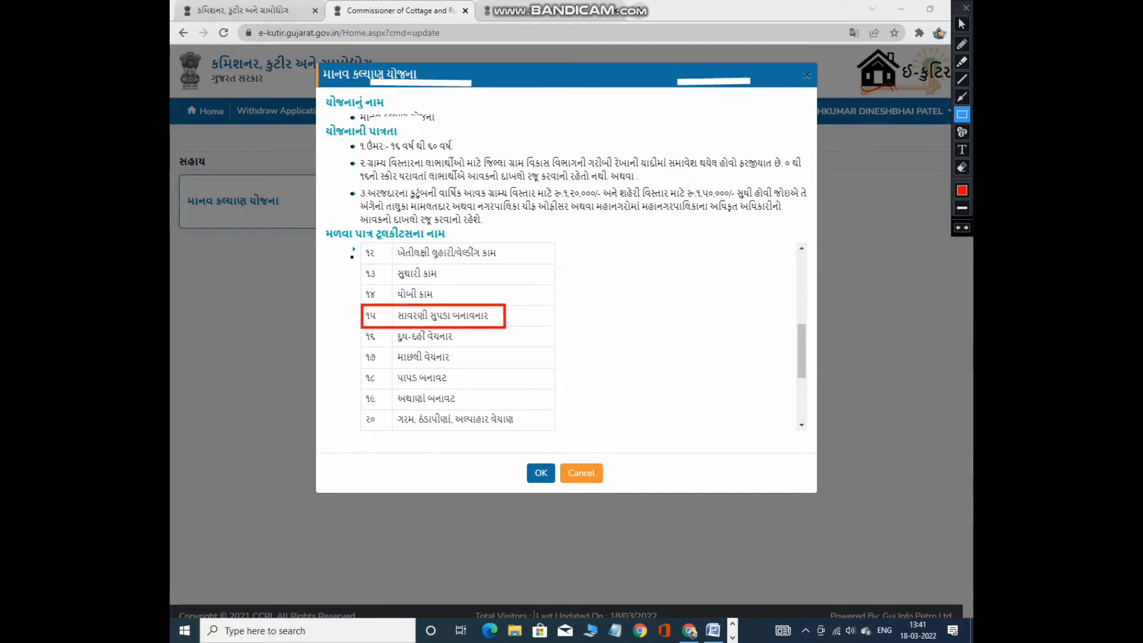
pyautogui.hotkey('ctrl', 'z')
pyautogui.moveTo(360, 327)
pyautogui.mouseDown()
pyautogui.moveTo(379, 345)
pyautogui.moveTo(477, 351)
pyautogui.mouseUp()
pyautogui.hotkey('ctrl', 'z')
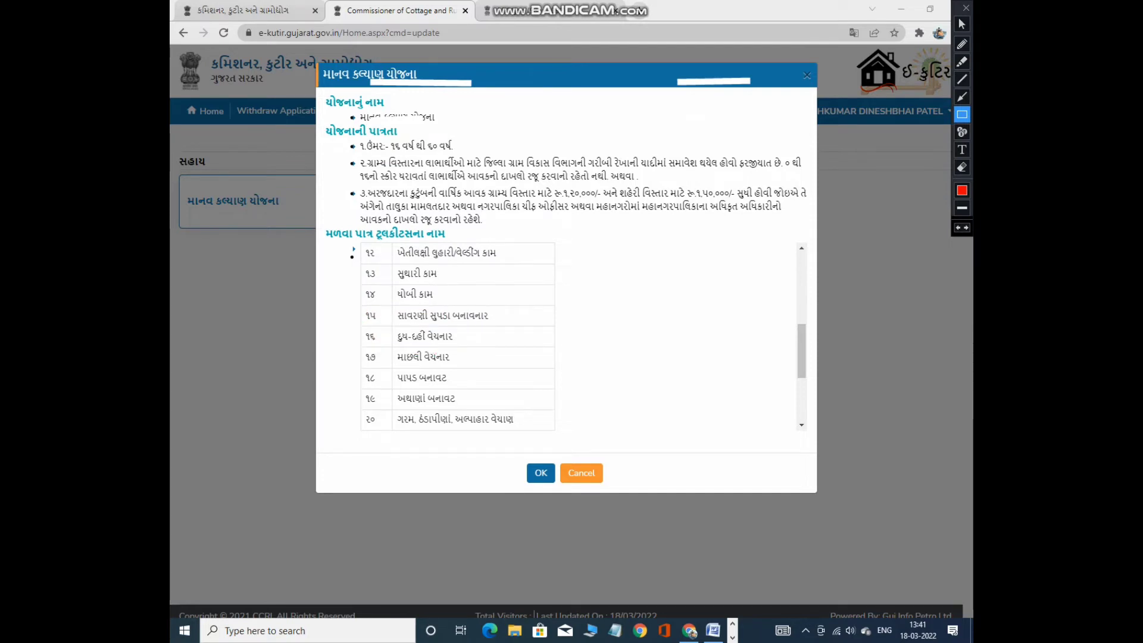
pyautogui.moveTo(362, 348); pyautogui.dragTo(470, 364)
pyautogui.moveTo(360, 370); pyautogui.dragTo(459, 393)
pyautogui.hotkey('ctrl', 'z')
pyautogui.moveTo(363, 389)
pyautogui.mouseDown()
pyautogui.moveTo(381, 407)
pyautogui.moveTo(462, 407)
pyautogui.mouseUp()
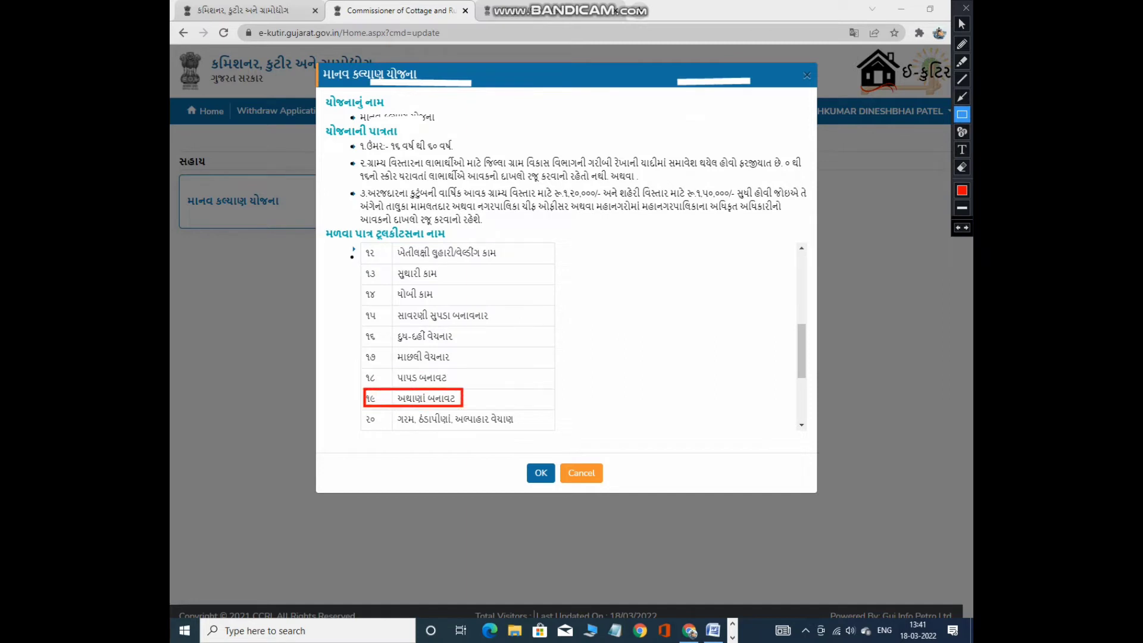
pyautogui.hotkey('ctrl', 'z')
pyautogui.moveTo(362, 410)
pyautogui.mouseDown()
pyautogui.moveTo(421, 429)
pyautogui.moveTo(512, 428)
pyautogui.mouseUp()
pyautogui.hotkey('ctrl', 'z')
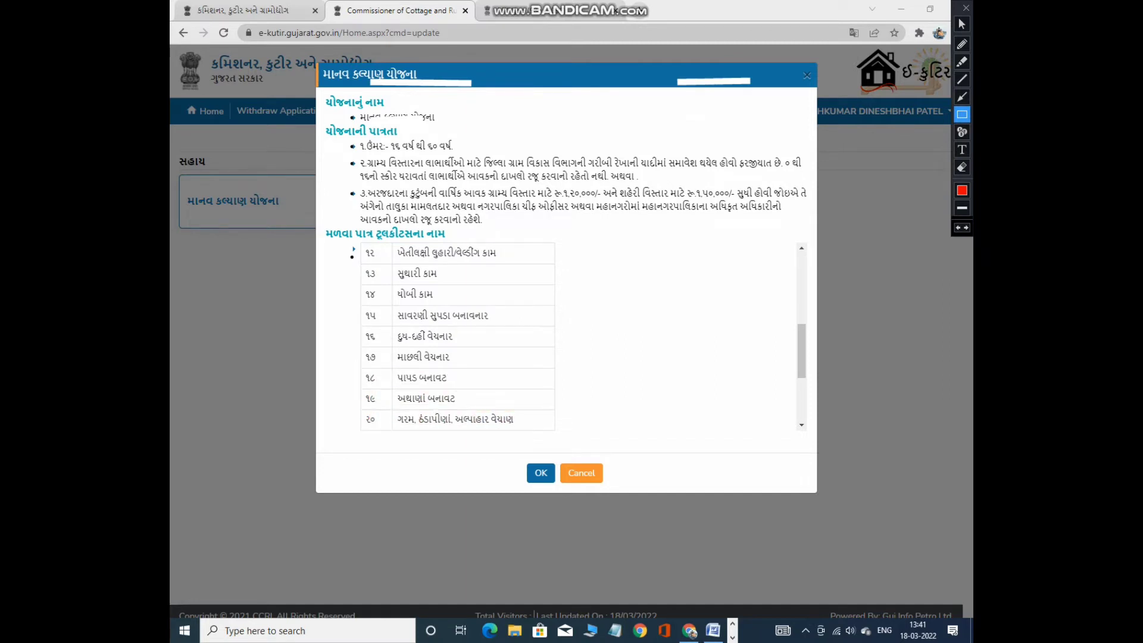
pyautogui.click(962, 24)
pyautogui.scroll(-5, 801, 351)
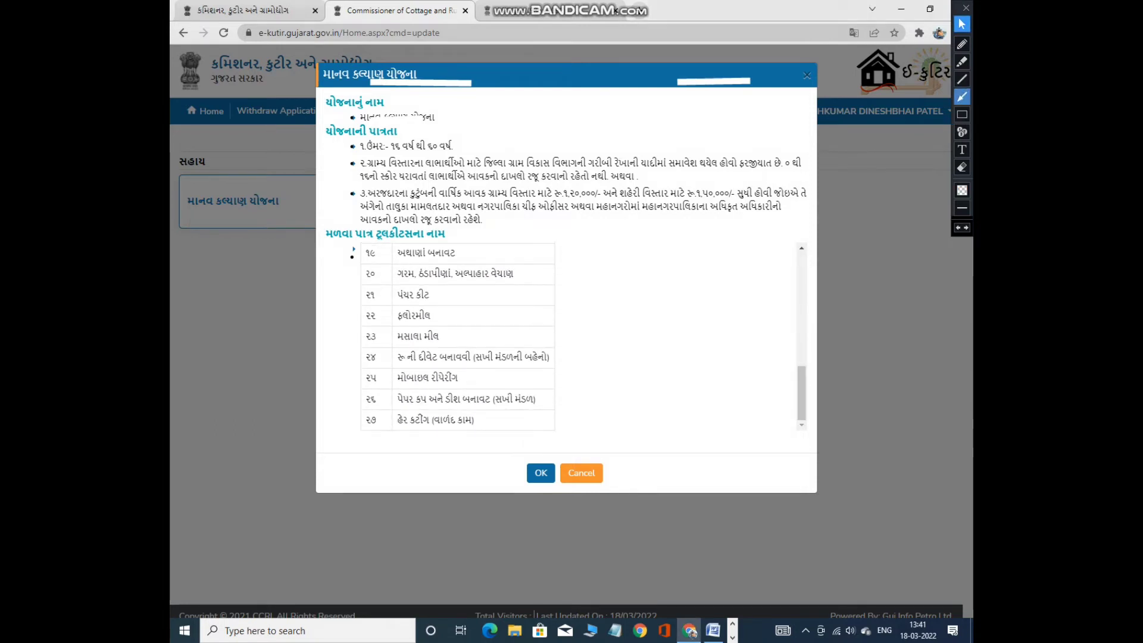
# Box toolkit rows 21 through 27 in red one by one, clearing each box.
pyautogui.click(962, 114)
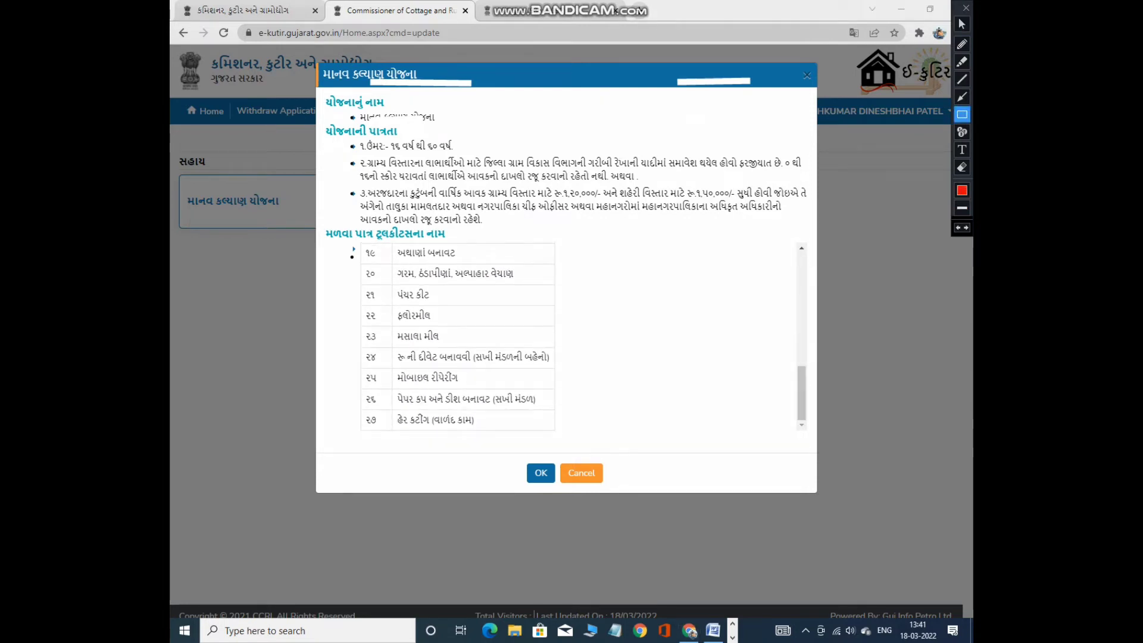
pyautogui.moveTo(357, 283)
pyautogui.mouseDown()
pyautogui.moveTo(414, 317)
pyautogui.moveTo(453, 310)
pyautogui.mouseUp()
pyautogui.hotkey('ctrl', 'z')
pyautogui.moveTo(358, 304); pyautogui.dragTo(447, 330)
pyautogui.moveTo(359, 323)
pyautogui.mouseDown()
pyautogui.moveTo(368, 347)
pyautogui.moveTo(454, 354)
pyautogui.mouseUp()
pyautogui.hotkey('ctrl', 'z')
pyautogui.moveTo(359, 347)
pyautogui.mouseDown()
pyautogui.moveTo(466, 376)
pyautogui.moveTo(558, 373)
pyautogui.mouseUp()
pyautogui.hotkey('ctrl', 'z')
pyautogui.moveTo(359, 366)
pyautogui.mouseDown()
pyautogui.moveTo(384, 389)
pyautogui.moveTo(480, 384)
pyautogui.mouseUp()
pyautogui.hotkey('ctrl', 'z')
pyautogui.moveTo(359, 384)
pyautogui.mouseDown()
pyautogui.moveTo(400, 410)
pyautogui.moveTo(552, 413)
pyautogui.mouseUp()
pyautogui.hotkey('ctrl', 'z')
pyautogui.moveTo(362, 405)
pyautogui.mouseDown()
pyautogui.moveTo(372, 430)
pyautogui.moveTo(489, 434)
pyautogui.mouseUp()
pyautogui.hotkey('ctrl', 'z')
# Handwrite and circle the total of 27 toolkits beside the table, then erase it.
pyautogui.click(962, 24)
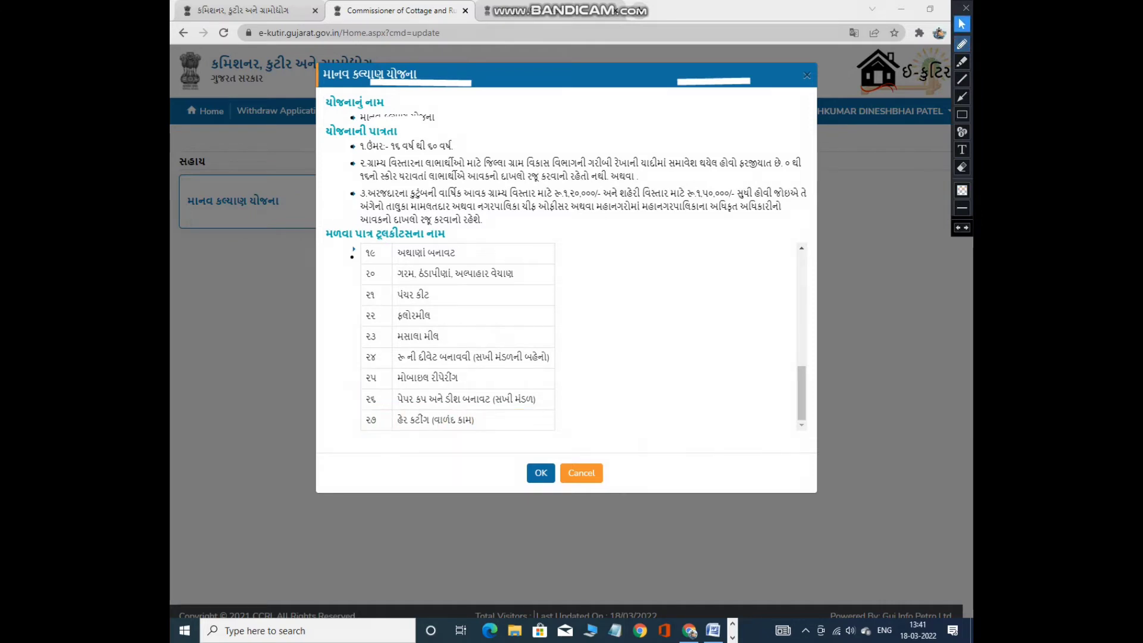
pyautogui.click(962, 43)
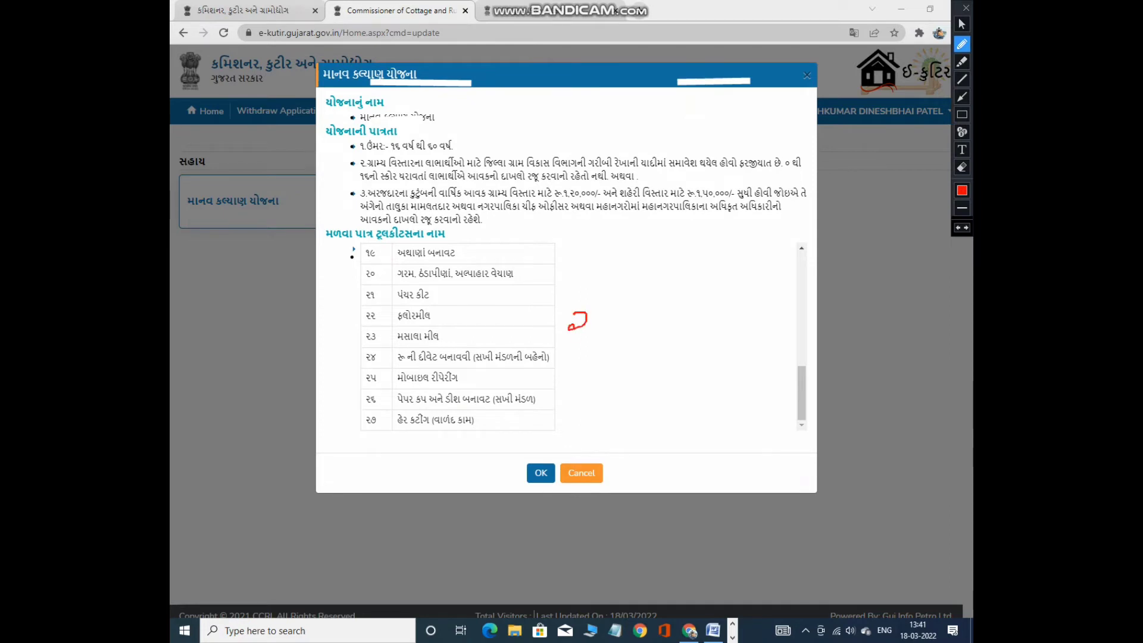
pyautogui.moveTo(604, 316)
pyautogui.mouseDown()
pyautogui.moveTo(623, 308)
pyautogui.moveTo(613, 325)
pyautogui.mouseUp()
pyautogui.moveTo(616, 279)
pyautogui.mouseDown()
pyautogui.moveTo(562, 297)
pyautogui.moveTo(655, 283)
pyautogui.moveTo(609, 289)
pyautogui.mouseUp()
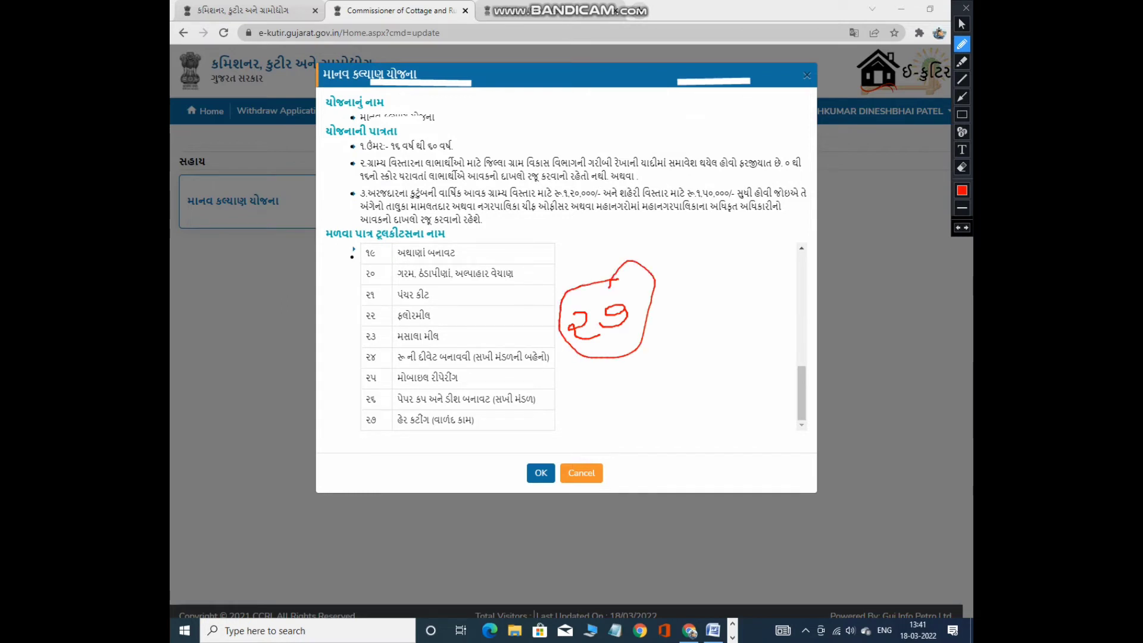
pyautogui.hotkey('ctrl', 'z')
pyautogui.hotkey('ctrl', 'z')
pyautogui.hotkey('ctrl', 'z')
pyautogui.hotkey('ctrl', 'z')
pyautogui.click(961, 24)
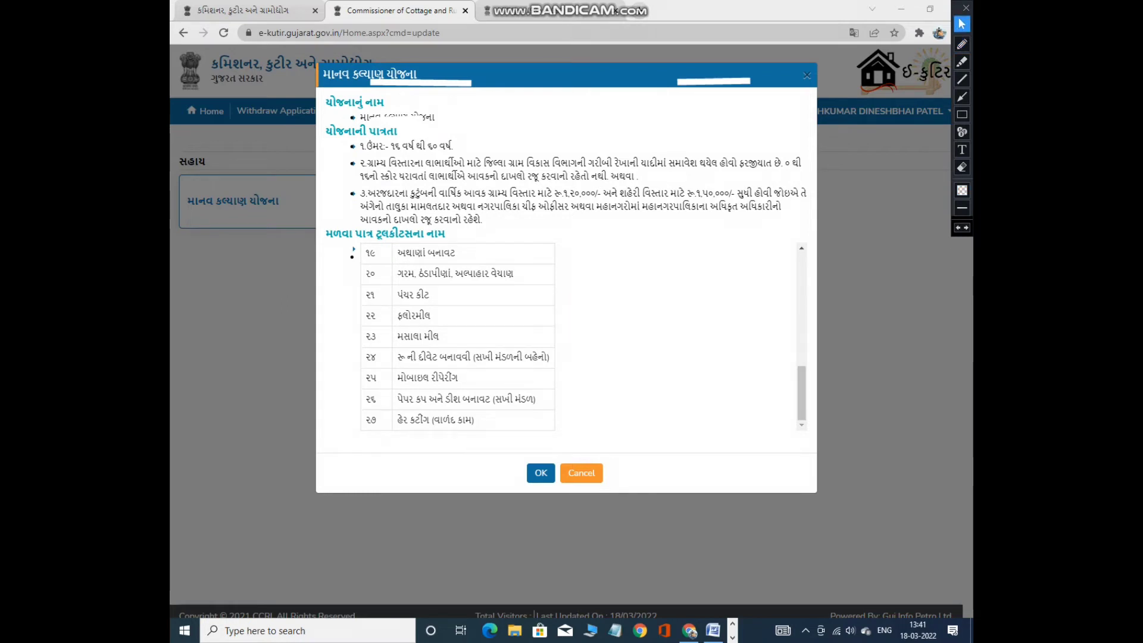
# Accept the Manav Kalyan Yojana dialog with OK to open the personal-details form.
pyautogui.click(962, 114)
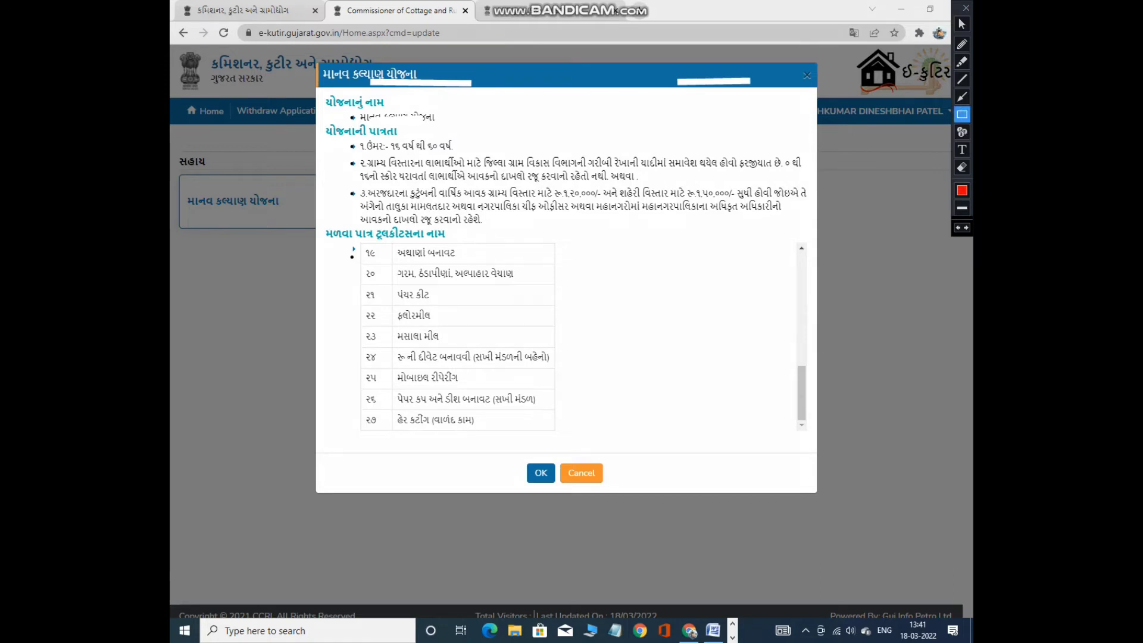
pyautogui.moveTo(516, 450)
pyautogui.mouseDown()
pyautogui.moveTo(525, 482)
pyautogui.moveTo(557, 490)
pyautogui.mouseUp()
pyautogui.hotkey('ctrl', 'z')
pyautogui.click(961, 24)
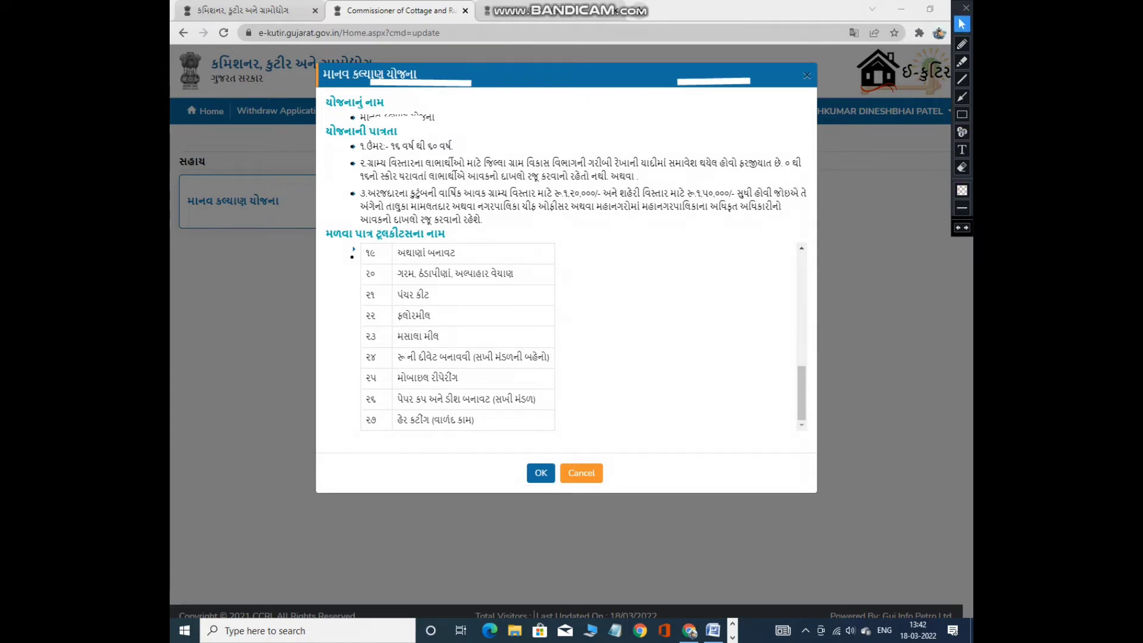
pyautogui.click(540, 472)
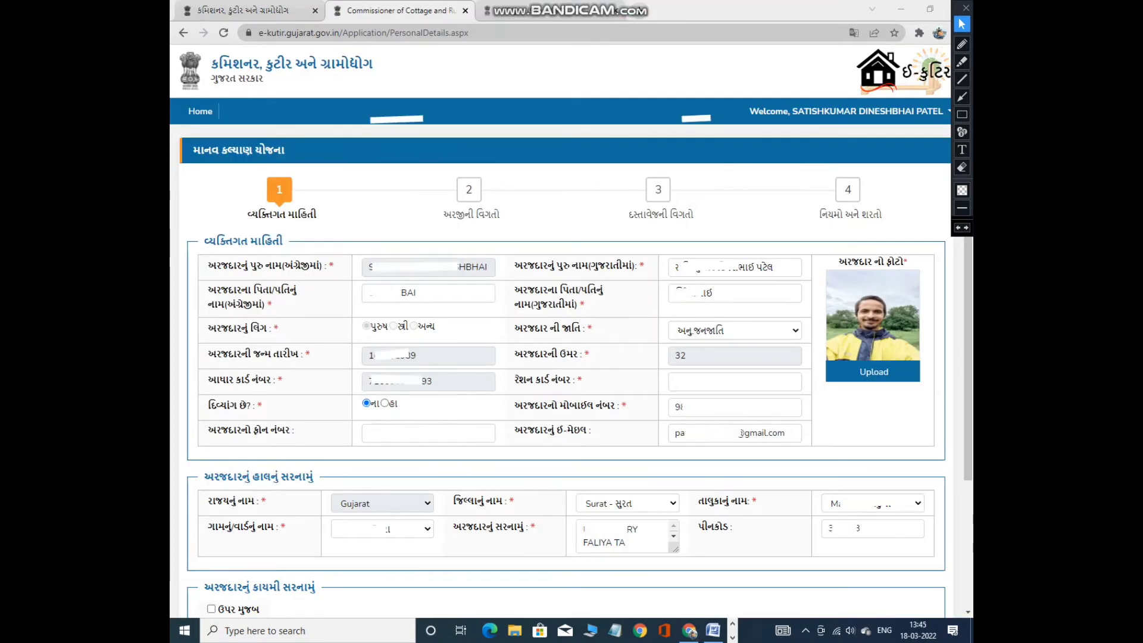
pyautogui.click(961, 114)
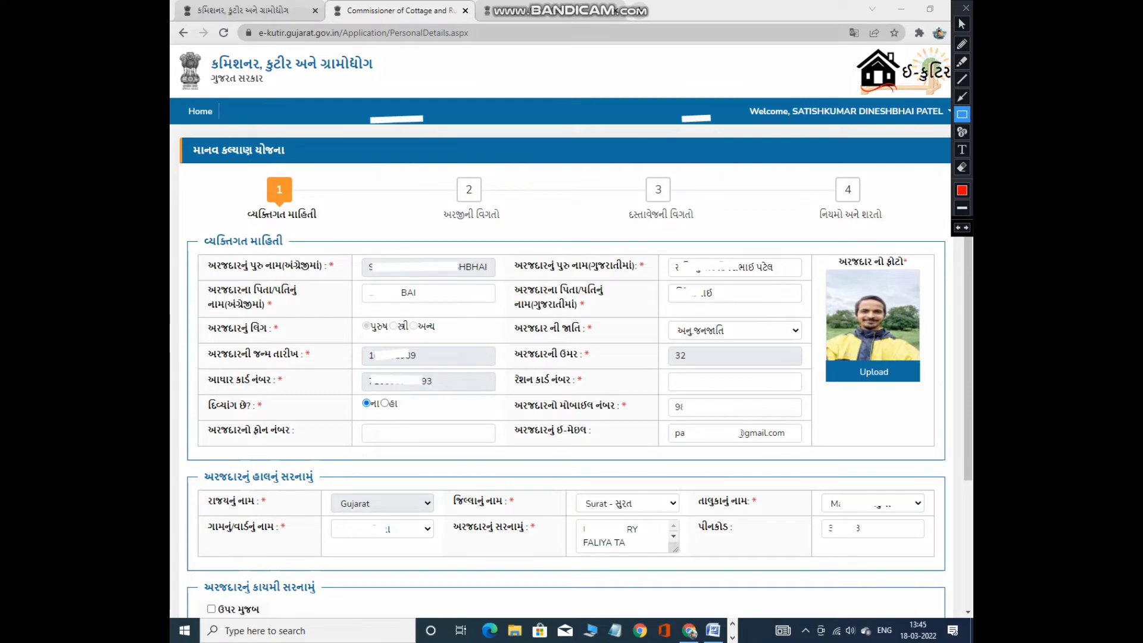
pyautogui.moveTo(177, 138)
pyautogui.mouseDown()
pyautogui.moveTo(291, 162)
pyautogui.moveTo(339, 230)
pyautogui.mouseUp()
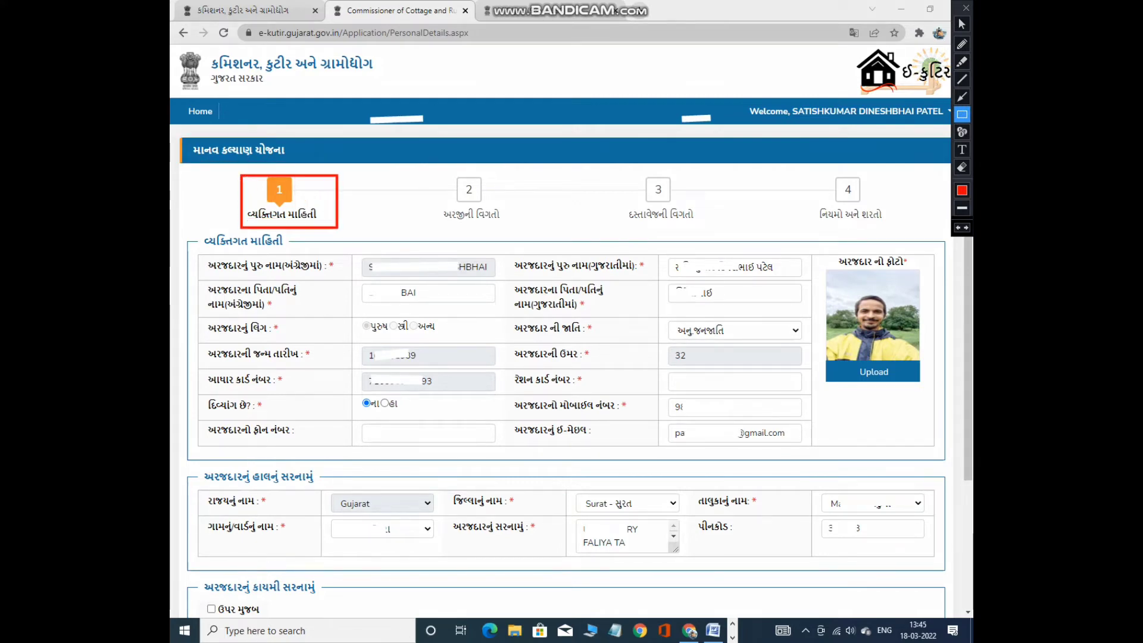
pyautogui.moveTo(438, 166); pyautogui.dragTo(529, 236)
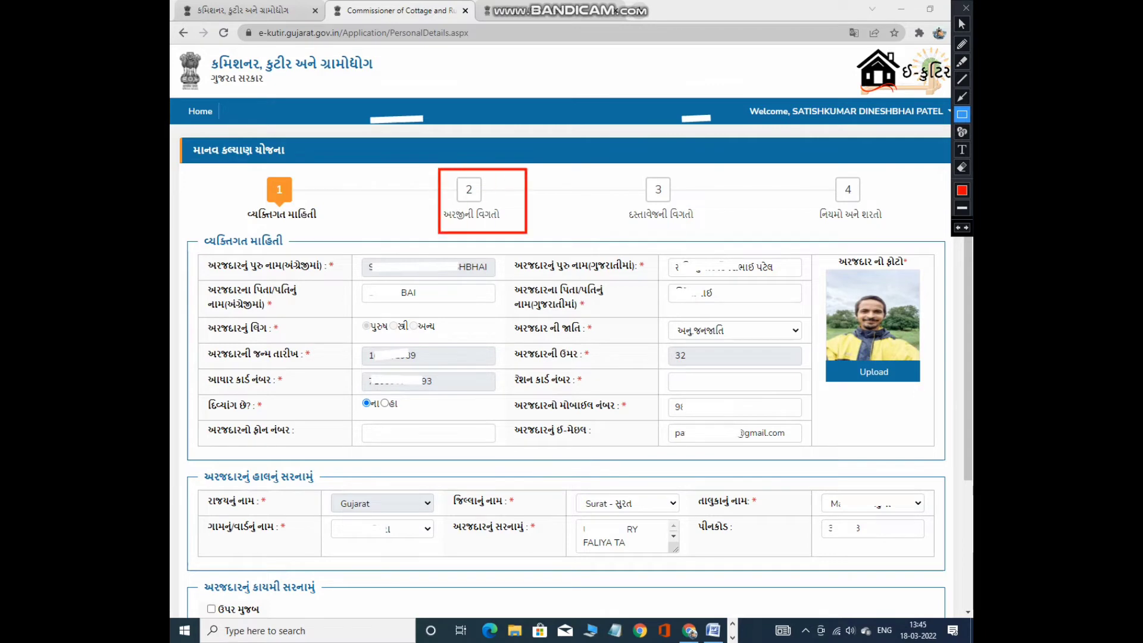
pyautogui.moveTo(623, 166); pyautogui.dragTo(710, 233)
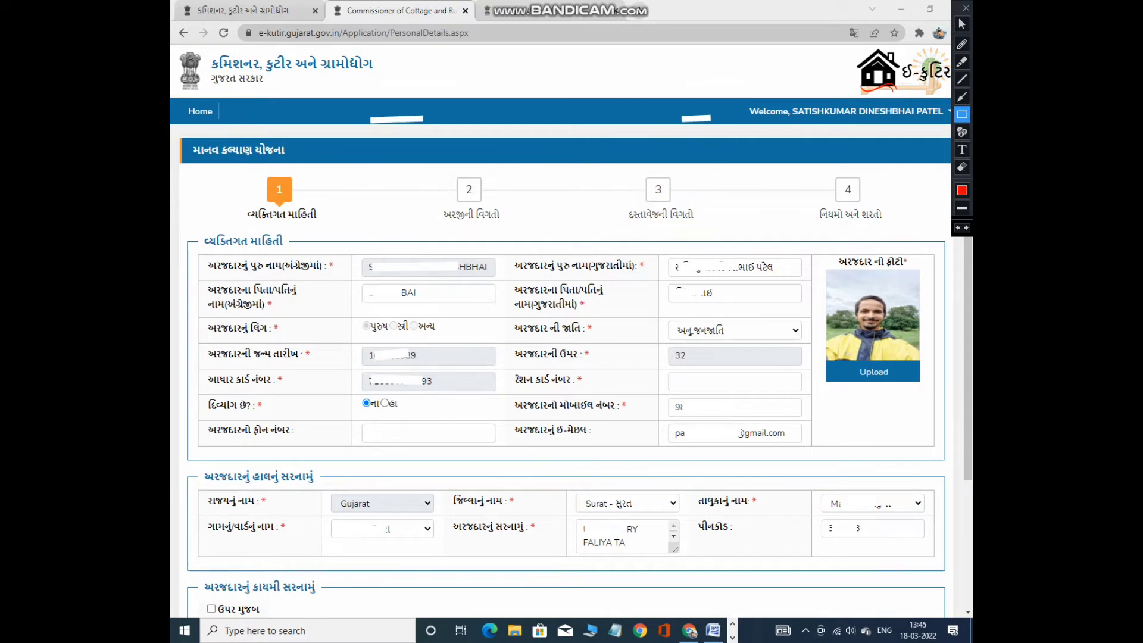
pyautogui.moveTo(815, 172); pyautogui.dragTo(905, 236)
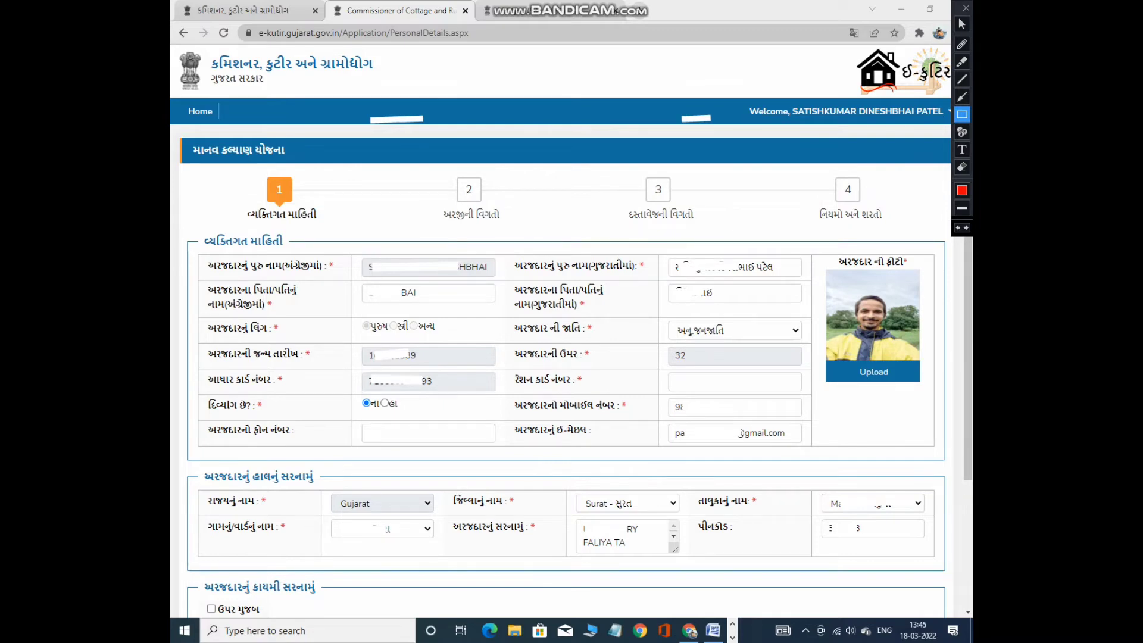
pyautogui.moveTo(194, 229); pyautogui.dragTo(302, 263)
pyautogui.moveTo(200, 465); pyautogui.dragTo(338, 489)
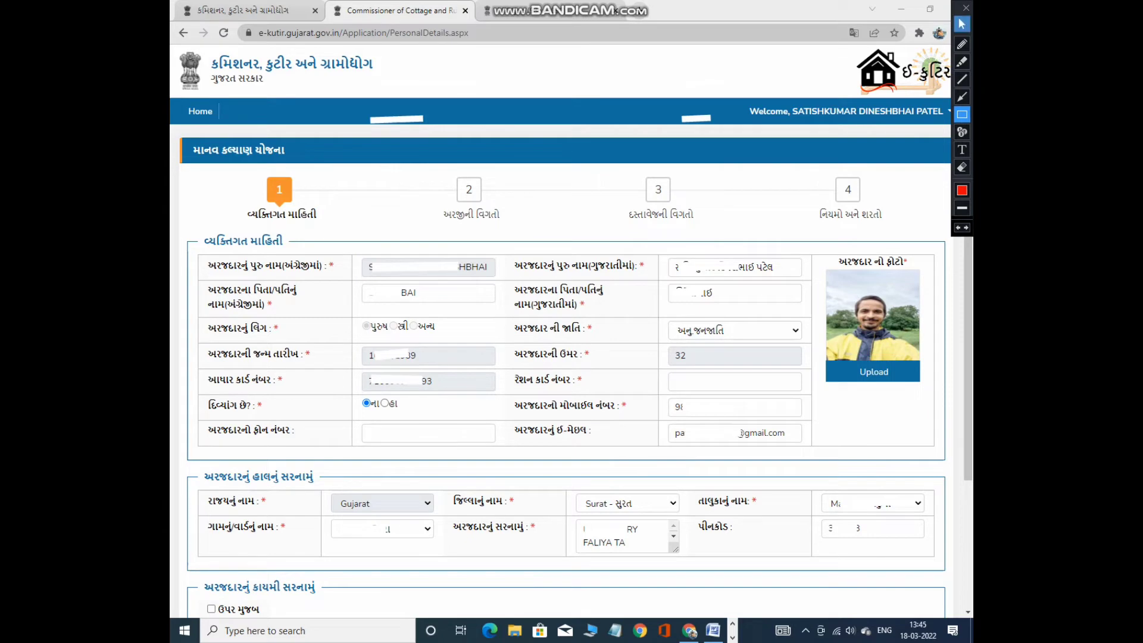
pyautogui.press('Escape')
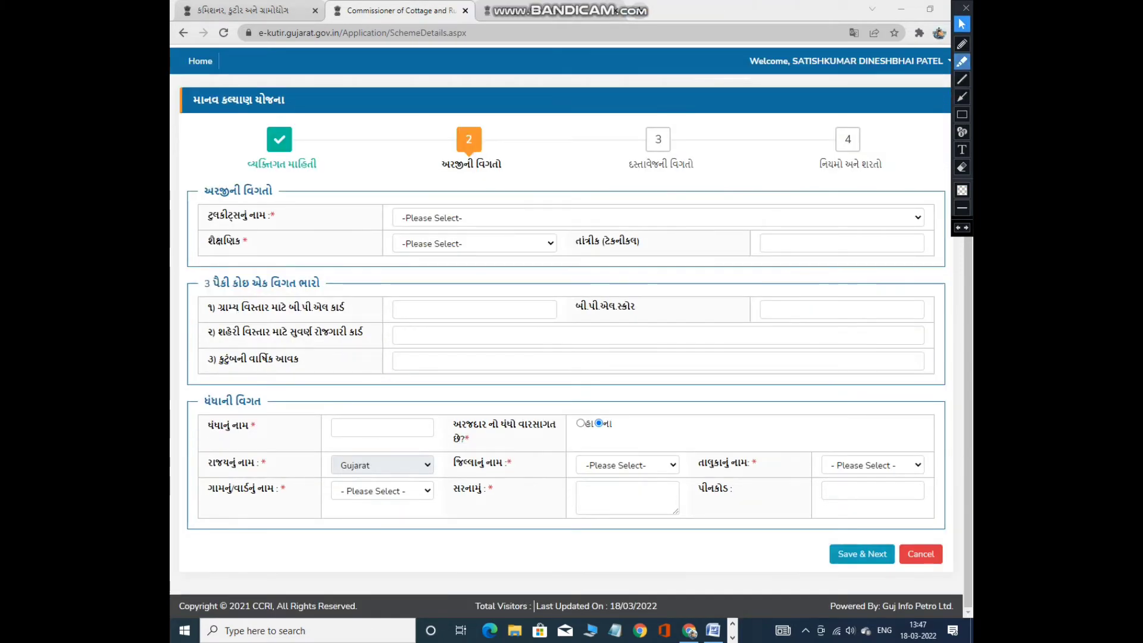
# Open the ટુલકીટ્સનું નામ dropdown on step 2 and scroll through the toolkit options.
pyautogui.moveTo(437, 136)
pyautogui.mouseDown()
pyautogui.moveTo(512, 176)
pyautogui.moveTo(452, 122)
pyautogui.mouseUp()
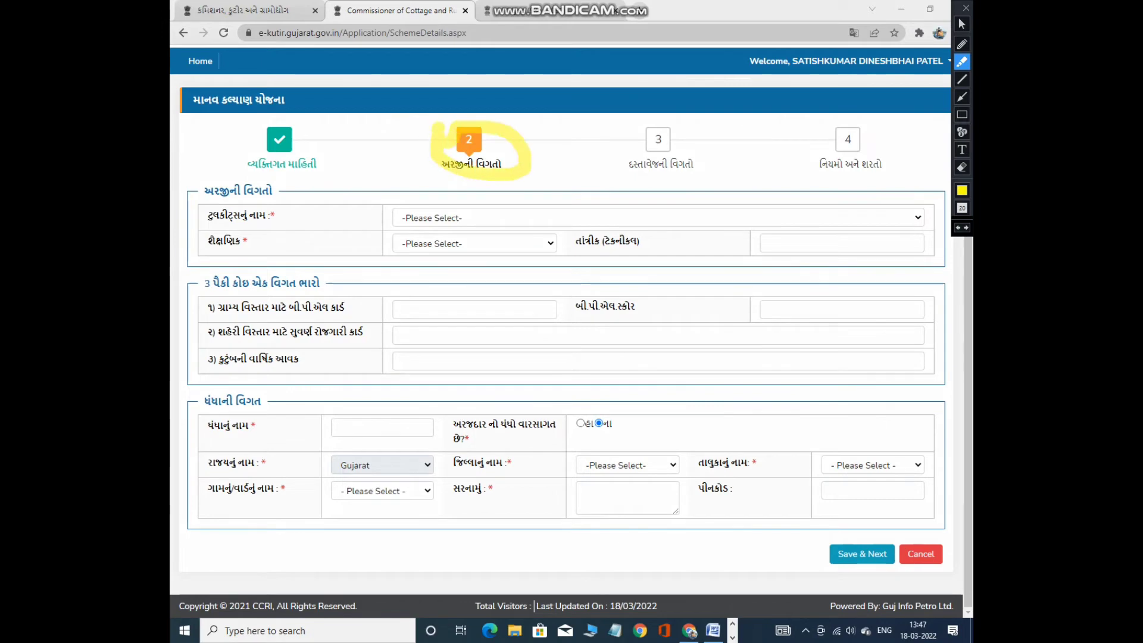
pyautogui.moveTo(420, 184)
pyautogui.mouseDown()
pyautogui.moveTo(342, 199)
pyautogui.moveTo(772, 483)
pyautogui.moveTo(419, 187)
pyautogui.mouseUp()
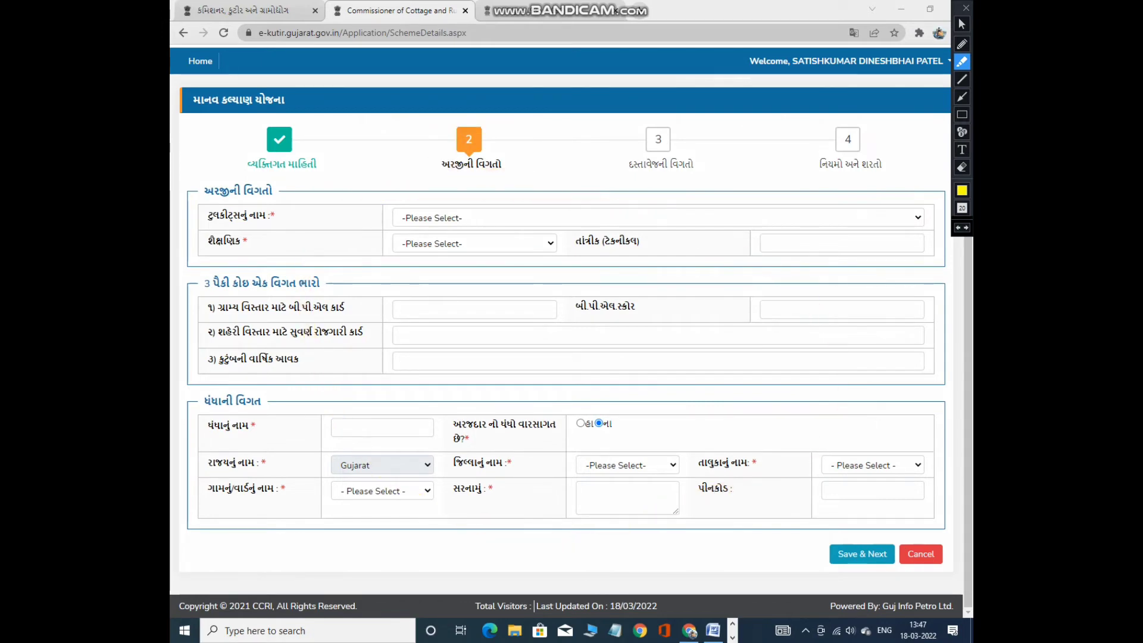
pyautogui.moveTo(823, 534)
pyautogui.mouseDown()
pyautogui.moveTo(829, 555)
pyautogui.moveTo(932, 528)
pyautogui.mouseUp()
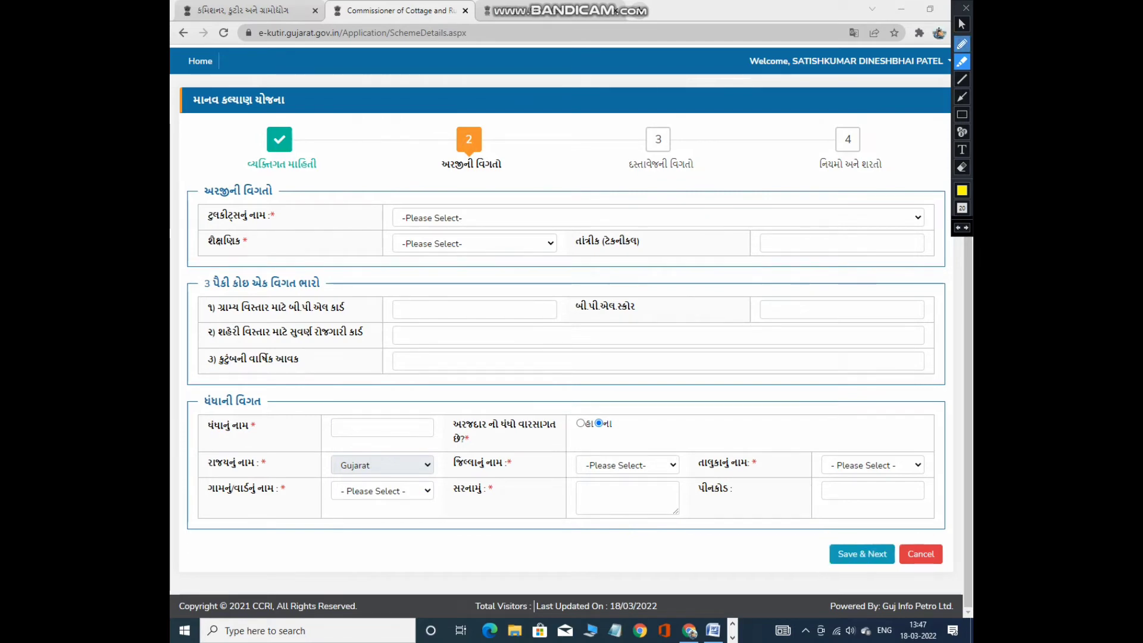
pyautogui.click(961, 23)
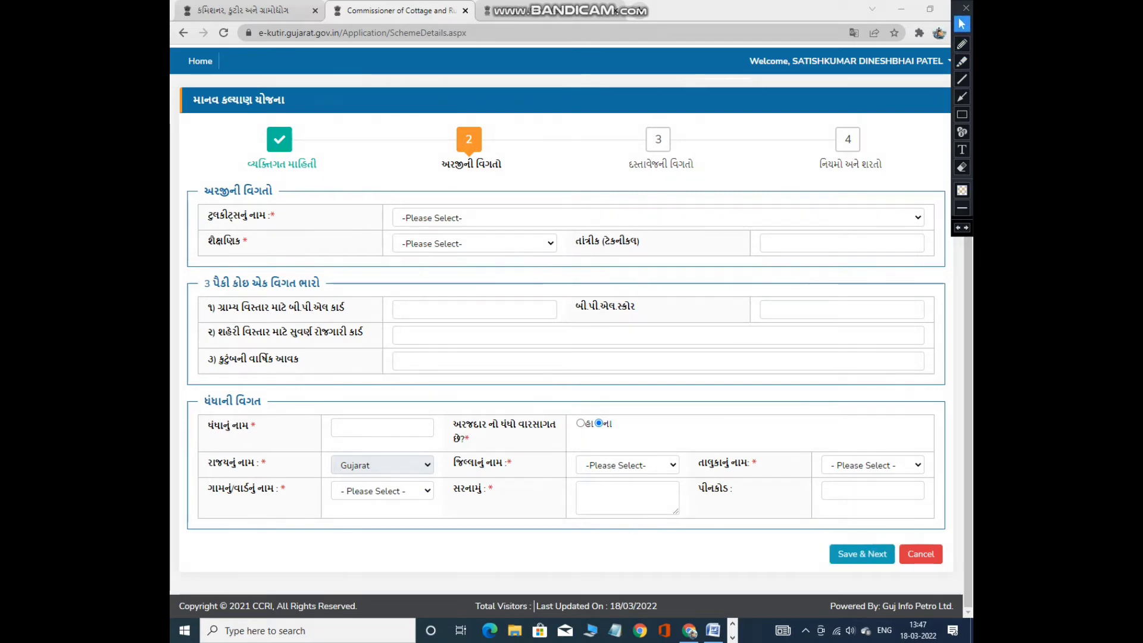
pyautogui.click(655, 218)
pyautogui.scroll(-3, 595, 387)
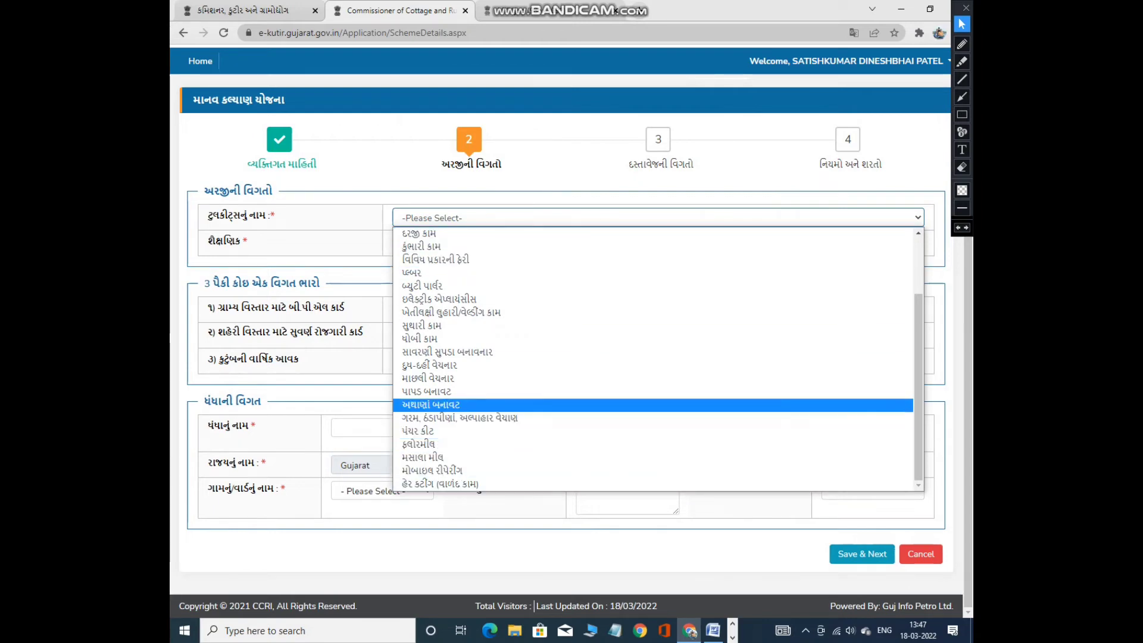
# Choose દરજી કામ as the toolkit and સ્નાતક as the education level.
pyautogui.click(419, 233)
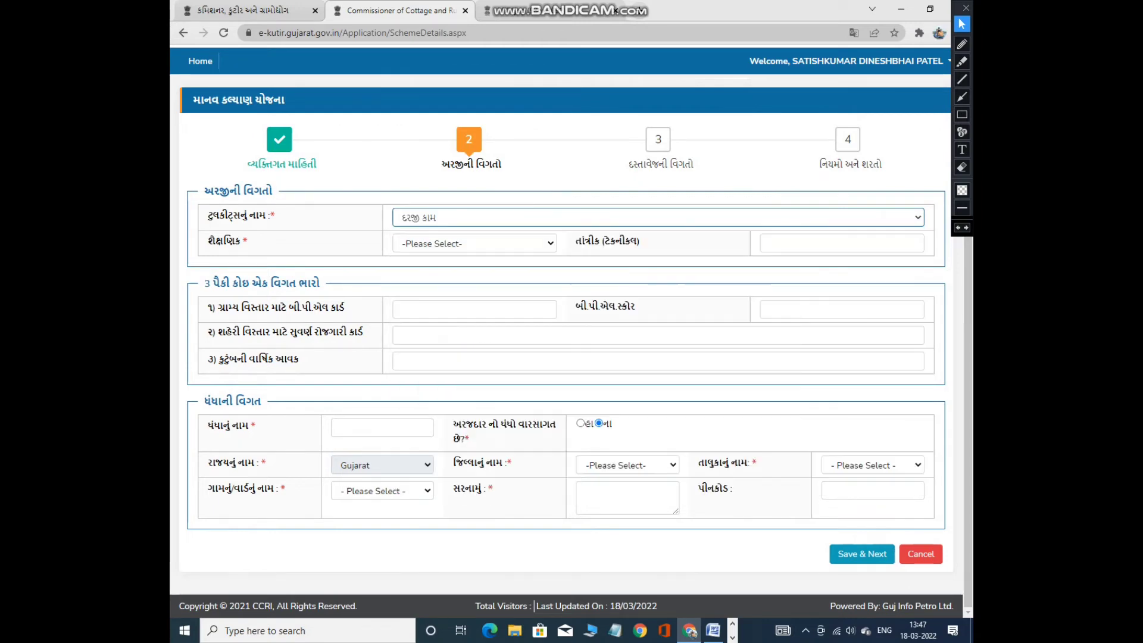
pyautogui.click(453, 243)
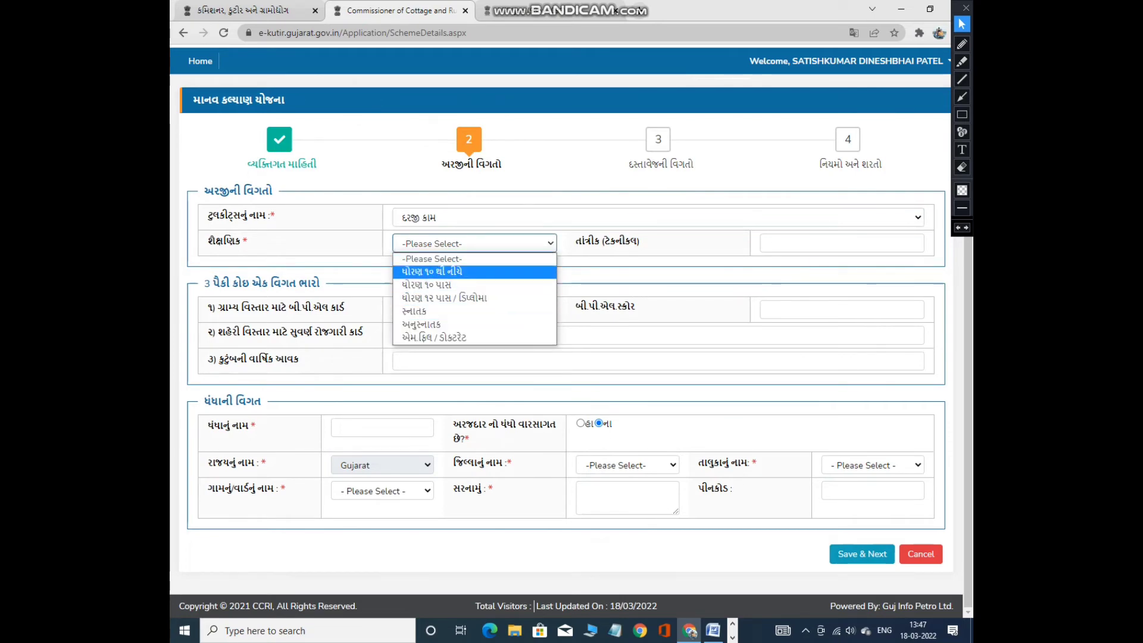
pyautogui.press('Down')
pyautogui.press('Down')
pyautogui.press('Down')
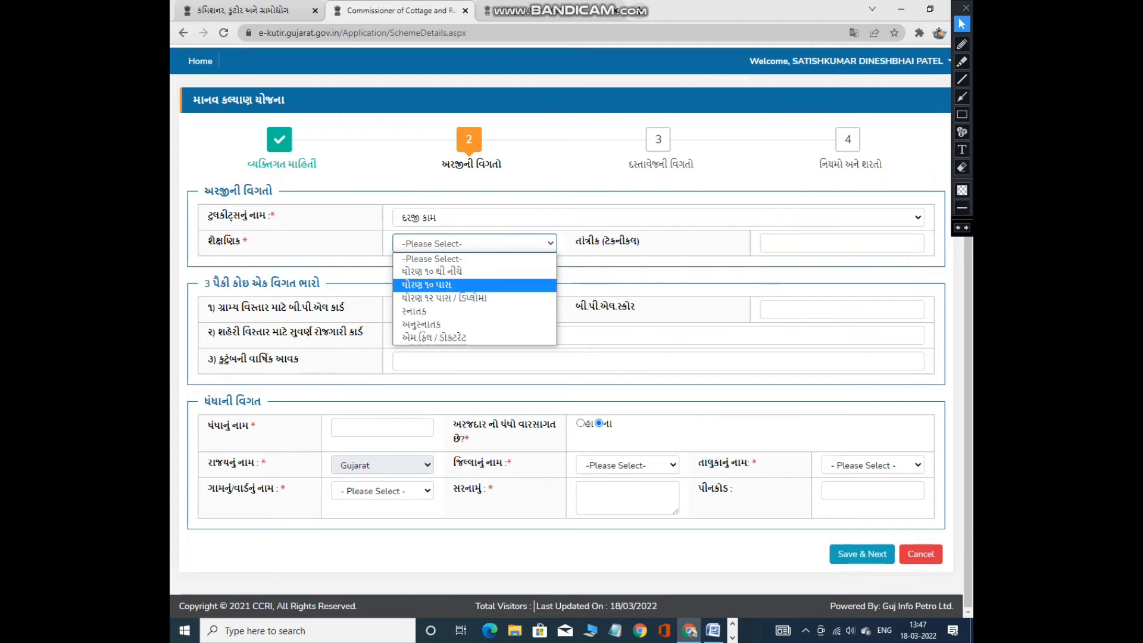
pyautogui.press('Down')
pyautogui.press('Down')
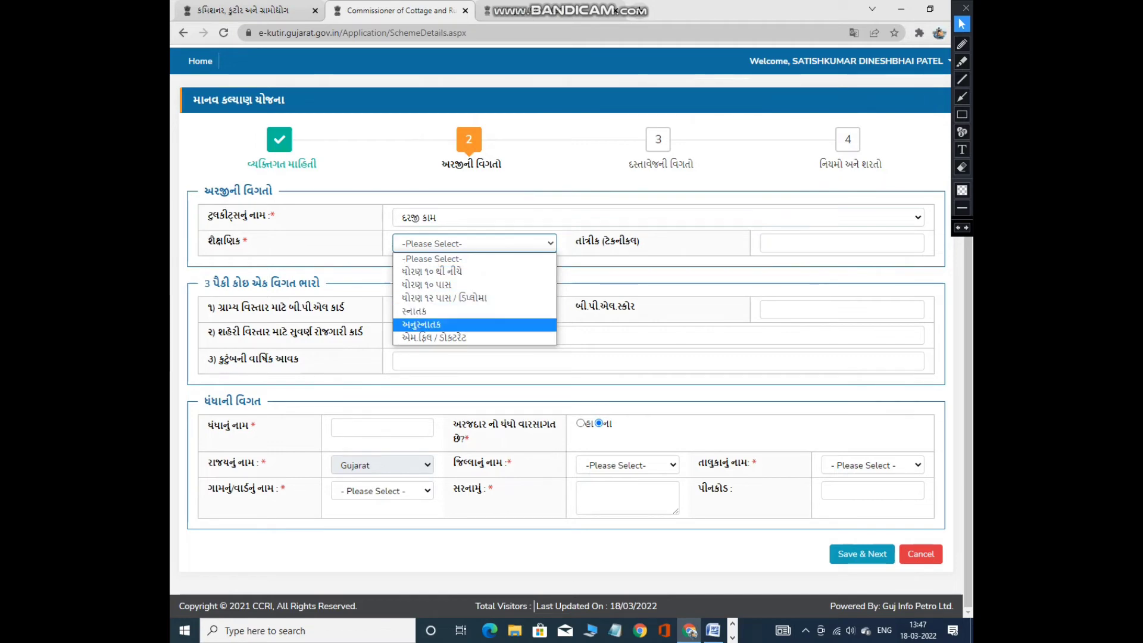
pyautogui.press('Up')
pyautogui.press('Up')
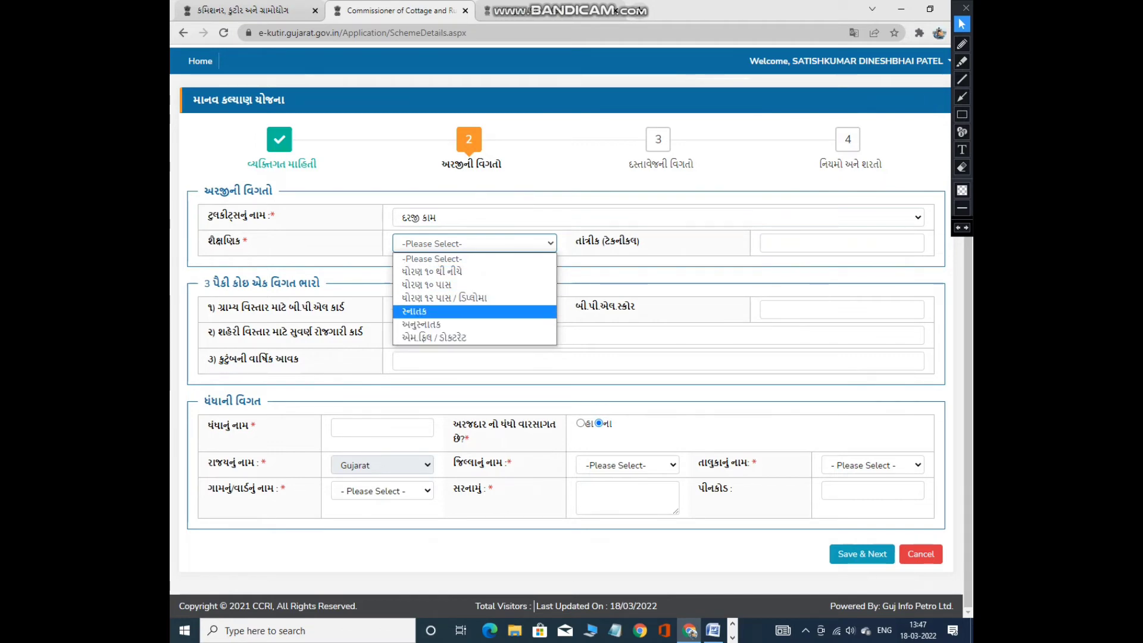
pyautogui.press('Return')
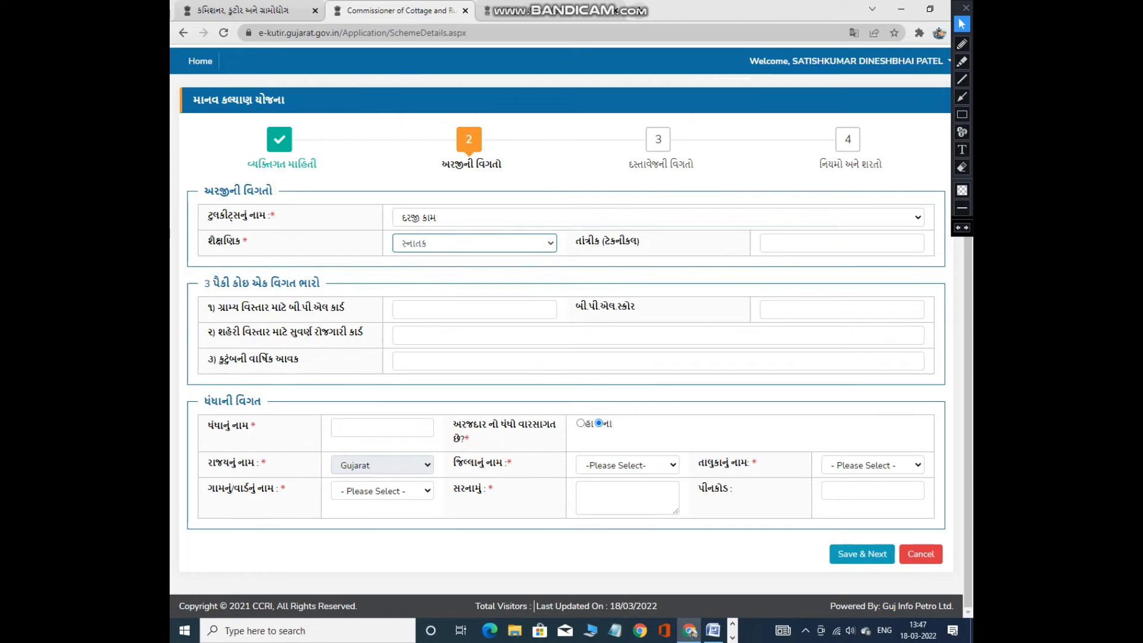
# Reconfirm સ્નાતક as the education level and clear ITI from the technical qualification field.
pyautogui.hotkey('alt', 'Down')
pyautogui.press('Up')
pyautogui.press('Up')
pyautogui.press('Up')
pyautogui.press('Return')
pyautogui.hotkey('alt', 'Down')
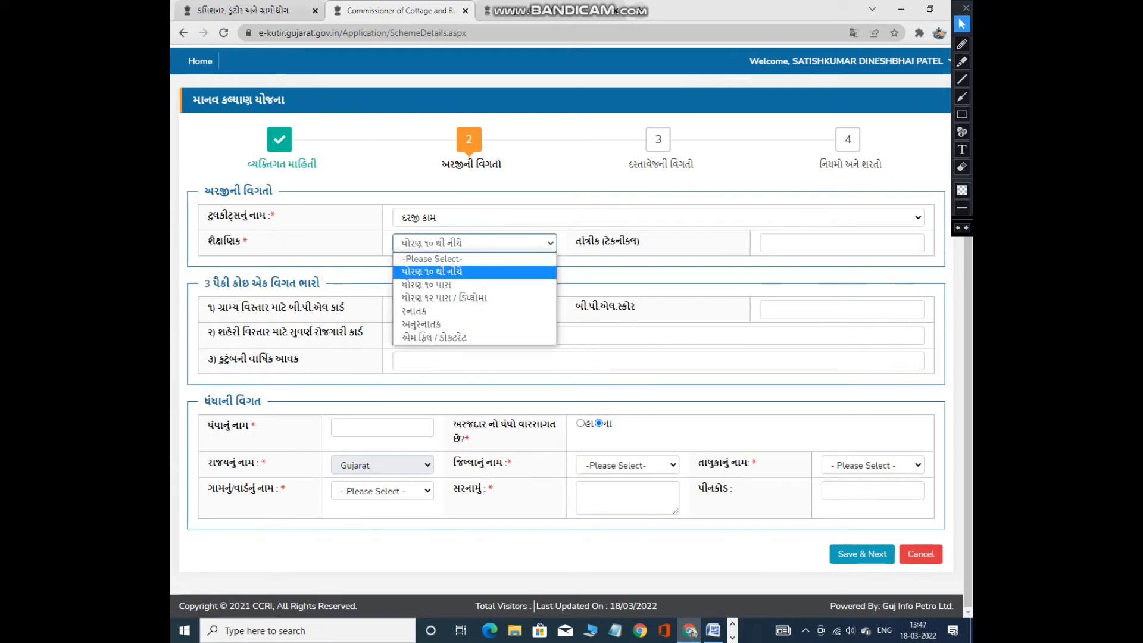
pyautogui.press('Down')
pyautogui.press('Down')
pyautogui.press('Down')
pyautogui.press('Down')
pyautogui.press('Down')
pyautogui.press('Up')
pyautogui.press('Up')
pyautogui.press('Up')
pyautogui.press('Up')
pyautogui.press('Up')
pyautogui.press('Return')
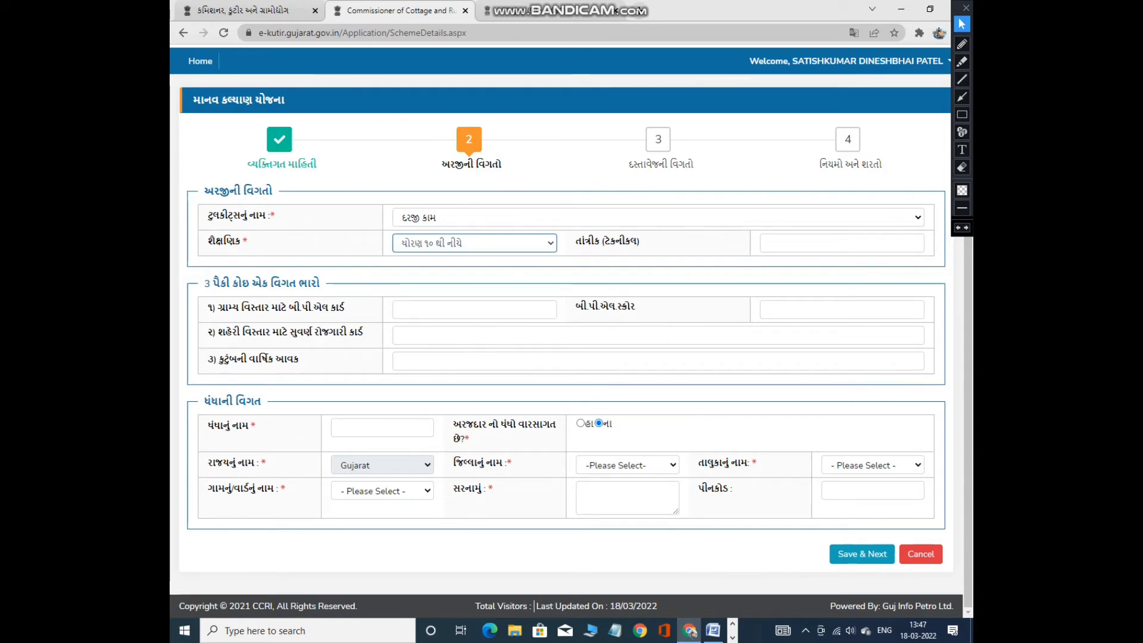
pyautogui.hotkey('alt', 'Down')
pyautogui.press('Down')
pyautogui.press('Down')
pyautogui.press('Down')
pyautogui.press('Return')
pyautogui.click(842, 243)
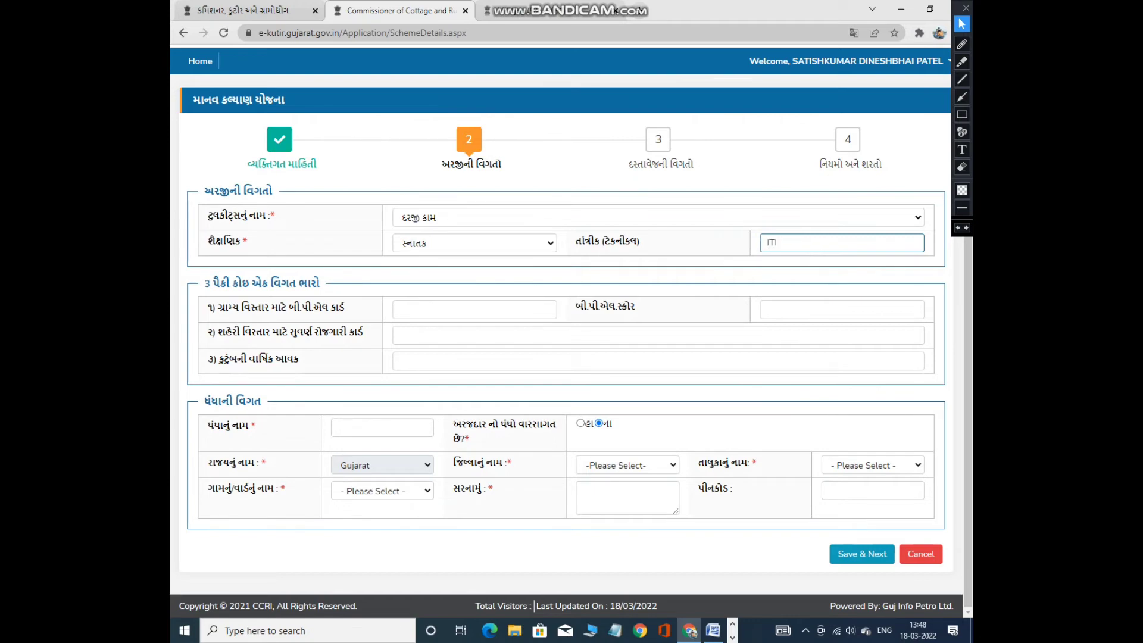
pyautogui.press('BackSpace')
pyautogui.press('BackSpace')
pyautogui.press('BackSpace')
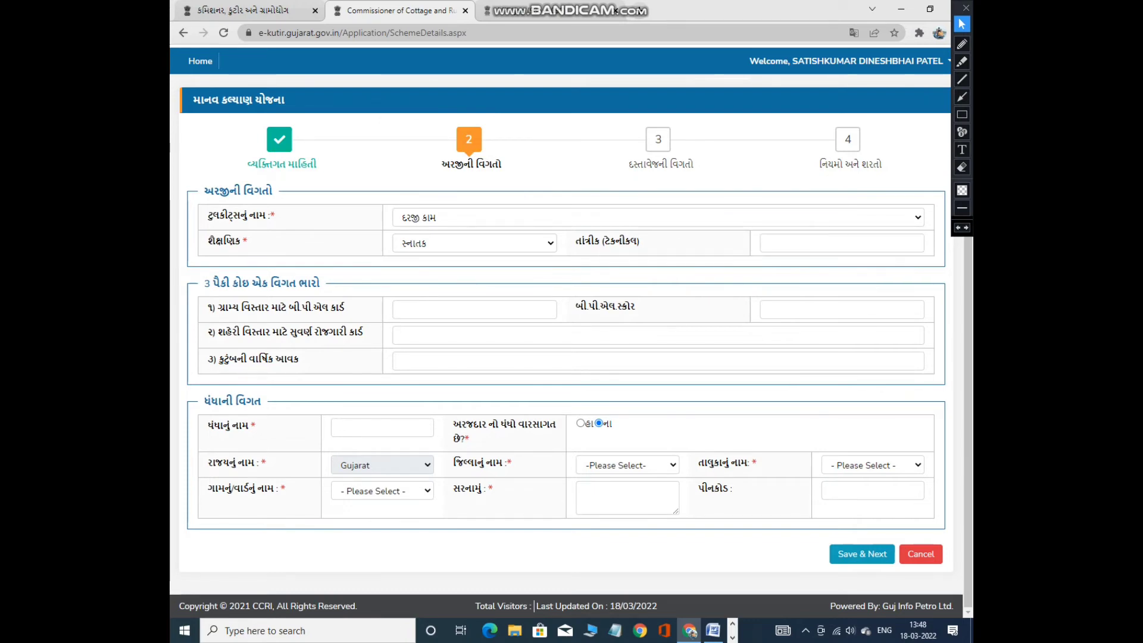
pyautogui.click(961, 114)
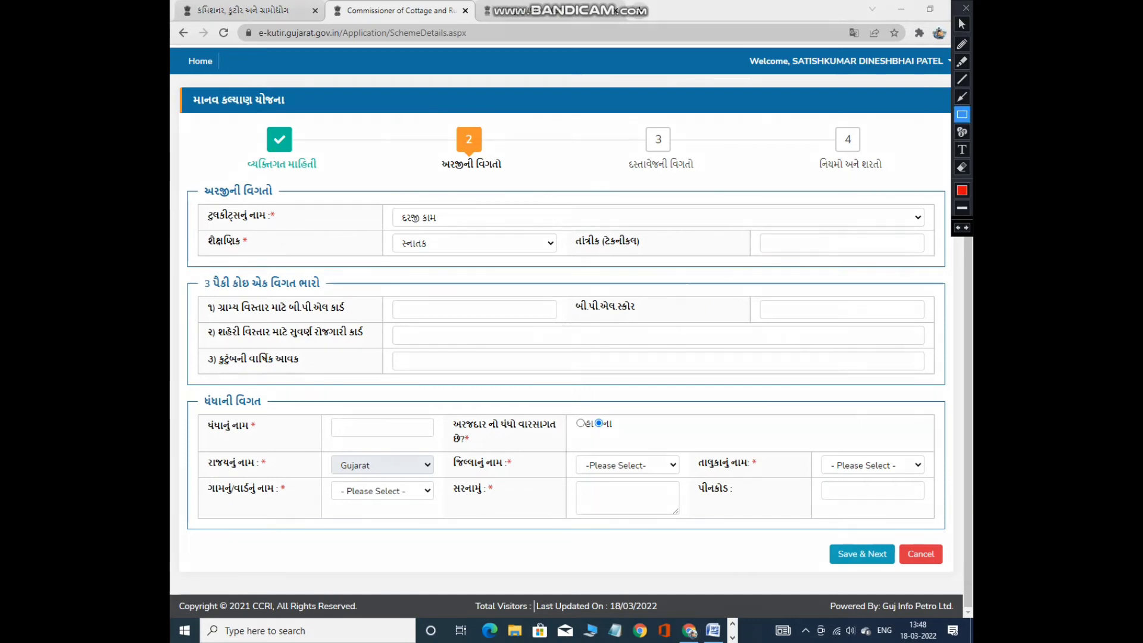
pyautogui.moveTo(194, 271)
pyautogui.mouseDown()
pyautogui.moveTo(209, 345)
pyautogui.moveTo(447, 384)
pyautogui.moveTo(949, 386)
pyautogui.mouseUp()
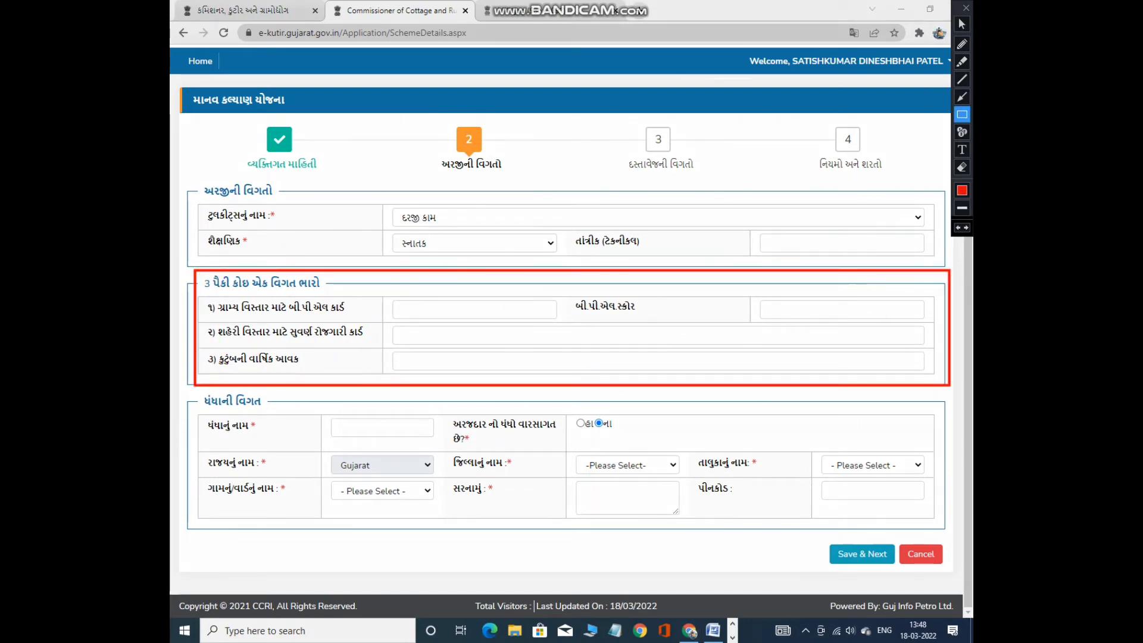
pyautogui.hotkey('ctrl', 'z')
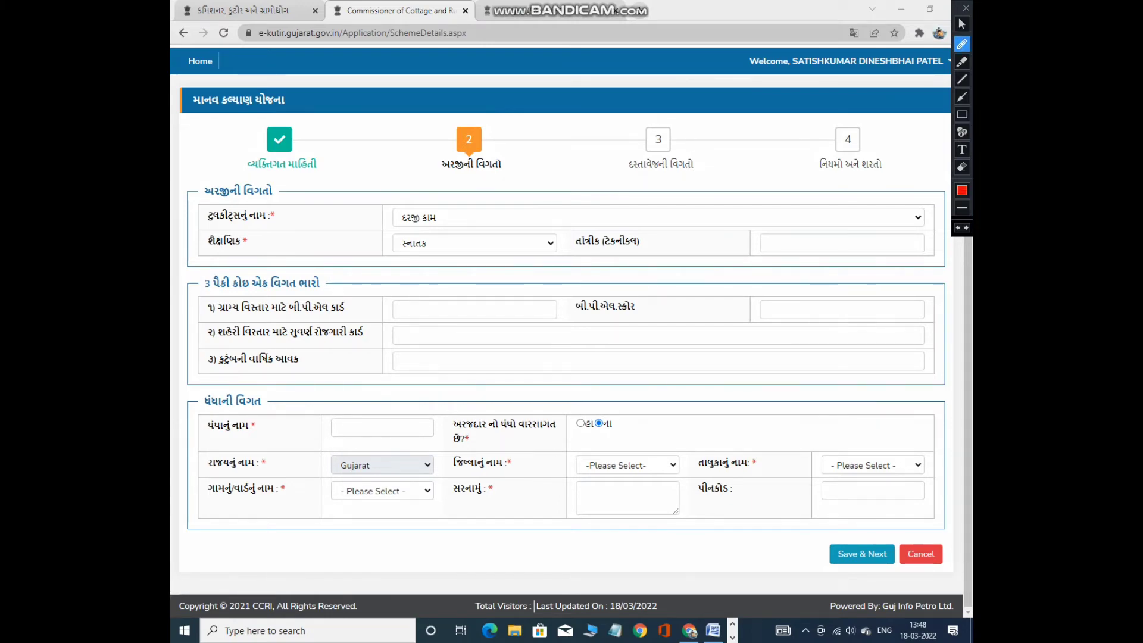
pyautogui.moveTo(199, 291)
pyautogui.mouseDown()
pyautogui.moveTo(331, 287)
pyautogui.moveTo(304, 271)
pyautogui.moveTo(226, 267)
pyautogui.moveTo(190, 284)
pyautogui.moveTo(253, 315)
pyautogui.moveTo(736, 319)
pyautogui.mouseUp()
pyautogui.hotkey('ctrl', 'z')
pyautogui.hotkey('ctrl', 'z')
pyautogui.moveTo(215, 341); pyautogui.dragTo(906, 341)
pyautogui.hotkey('ctrl', 'z')
pyautogui.moveTo(288, 369)
pyautogui.mouseDown()
pyautogui.moveTo(289, 344)
pyautogui.moveTo(211, 351)
pyautogui.moveTo(213, 367)
pyautogui.mouseUp()
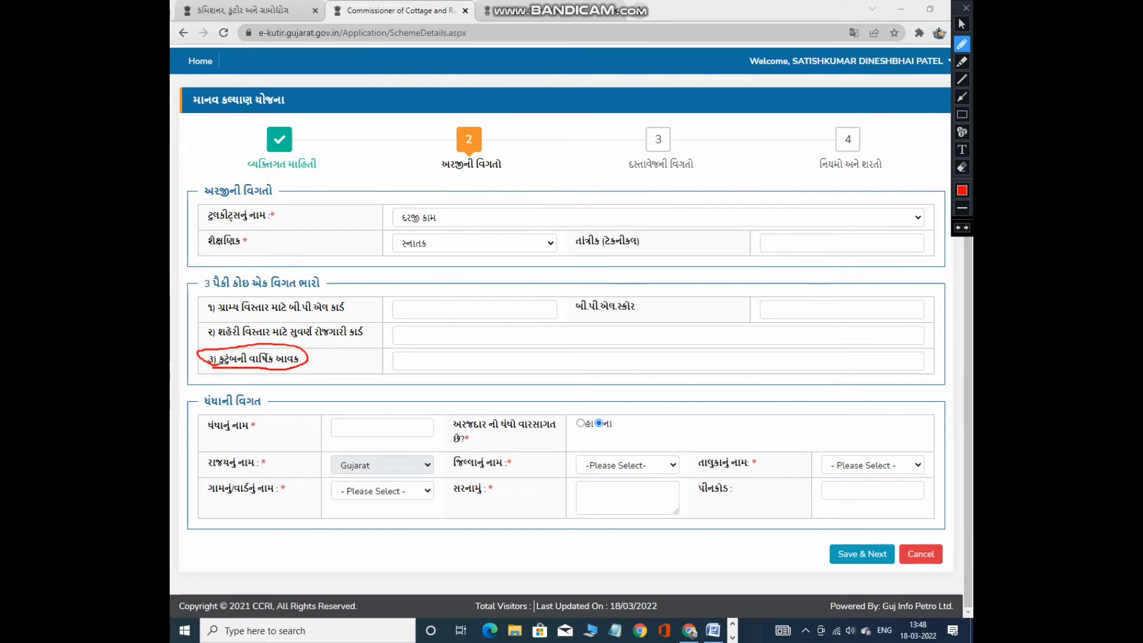
pyautogui.moveTo(316, 358); pyautogui.dragTo(369, 351)
pyautogui.hotkey('ctrl', 'z')
pyautogui.hotkey('ctrl', 'z')
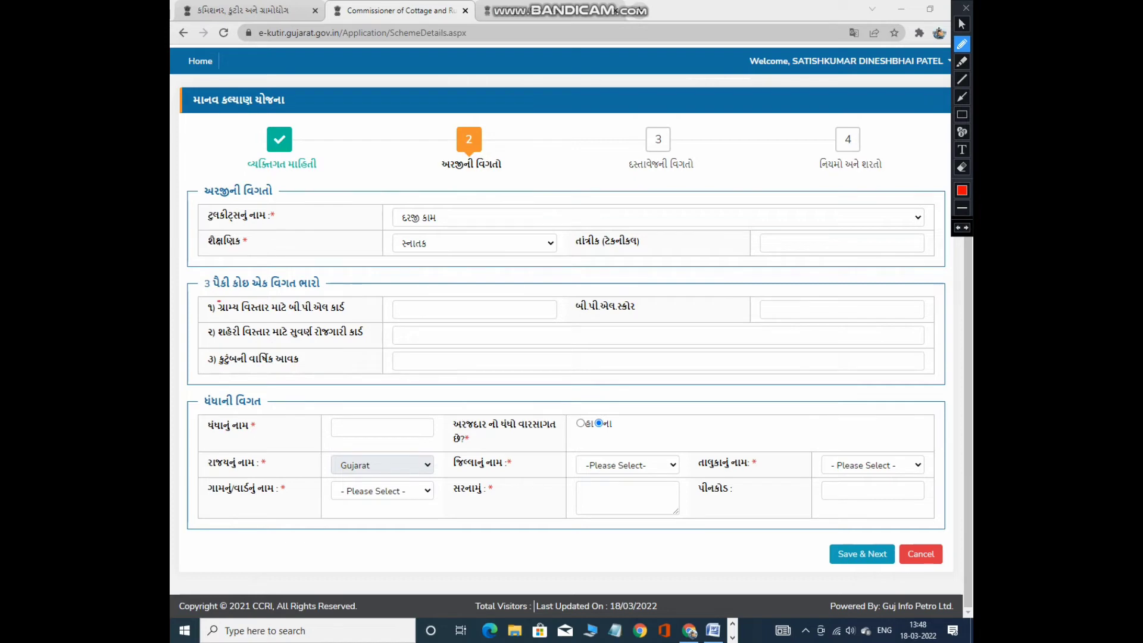
pyautogui.moveTo(219, 301)
pyautogui.mouseDown()
pyautogui.moveTo(257, 342)
pyautogui.moveTo(296, 297)
pyautogui.moveTo(223, 296)
pyautogui.mouseUp()
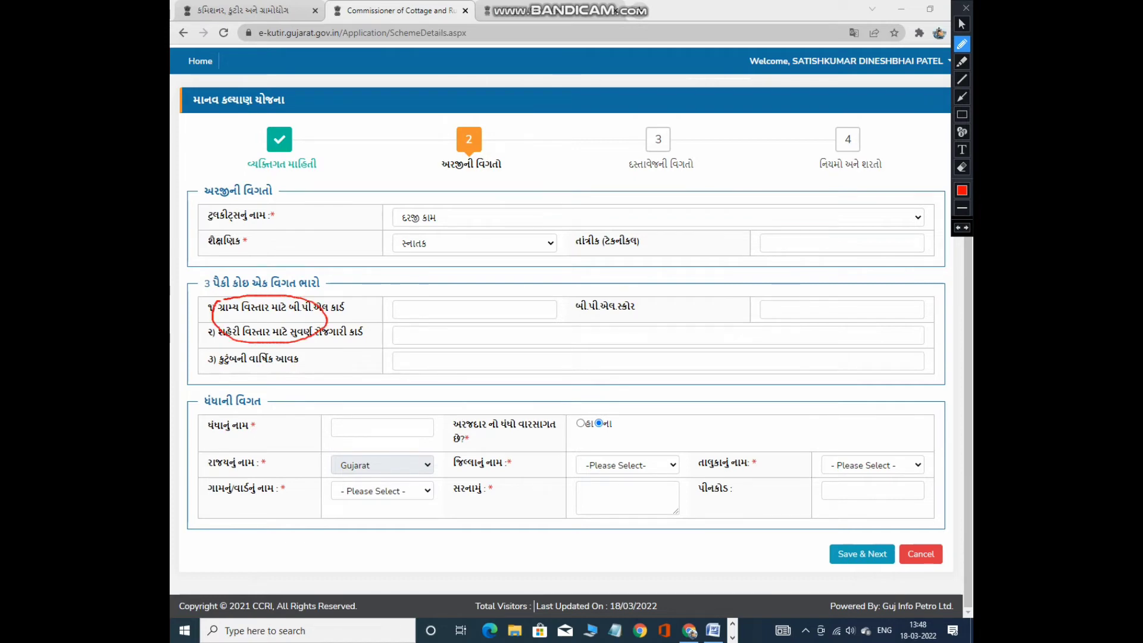
pyautogui.moveTo(366, 298)
pyautogui.mouseDown()
pyautogui.moveTo(344, 331)
pyautogui.moveTo(377, 335)
pyautogui.mouseUp()
pyautogui.hotkey('ctrl', 'z')
pyautogui.hotkey('ctrl', 'z')
pyautogui.hotkey('ctrl', 'z')
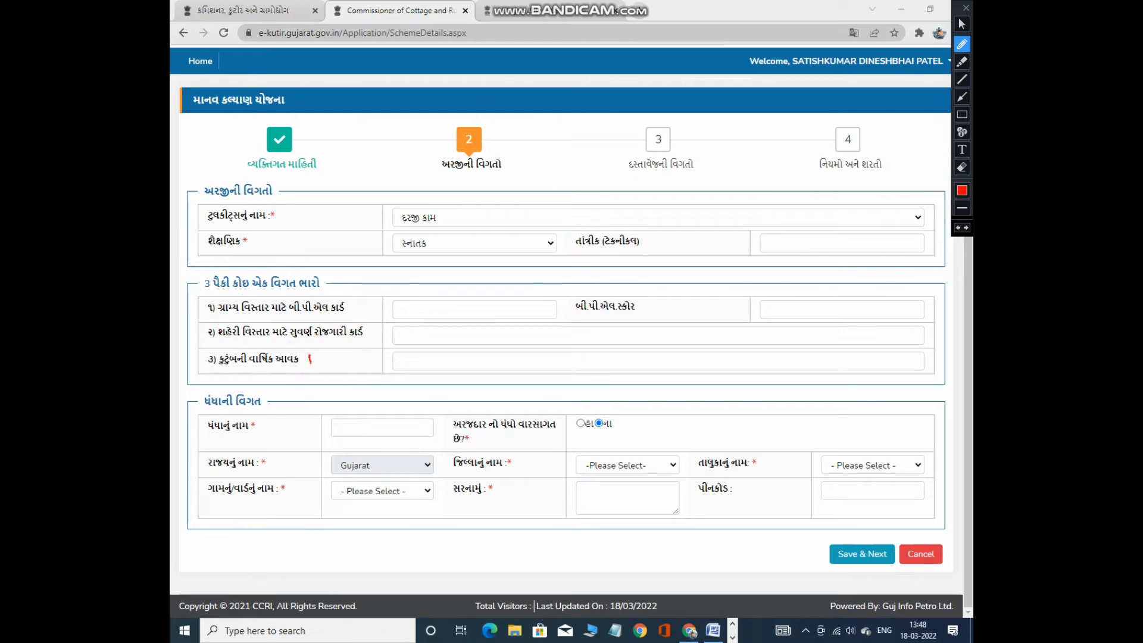
pyautogui.moveTo(310, 363)
pyautogui.mouseDown()
pyautogui.moveTo(387, 349)
pyautogui.moveTo(480, 365)
pyautogui.mouseUp()
pyautogui.hotkey('ctrl', 'z')
pyautogui.hotkey('ctrl', 'z')
pyautogui.click(961, 24)
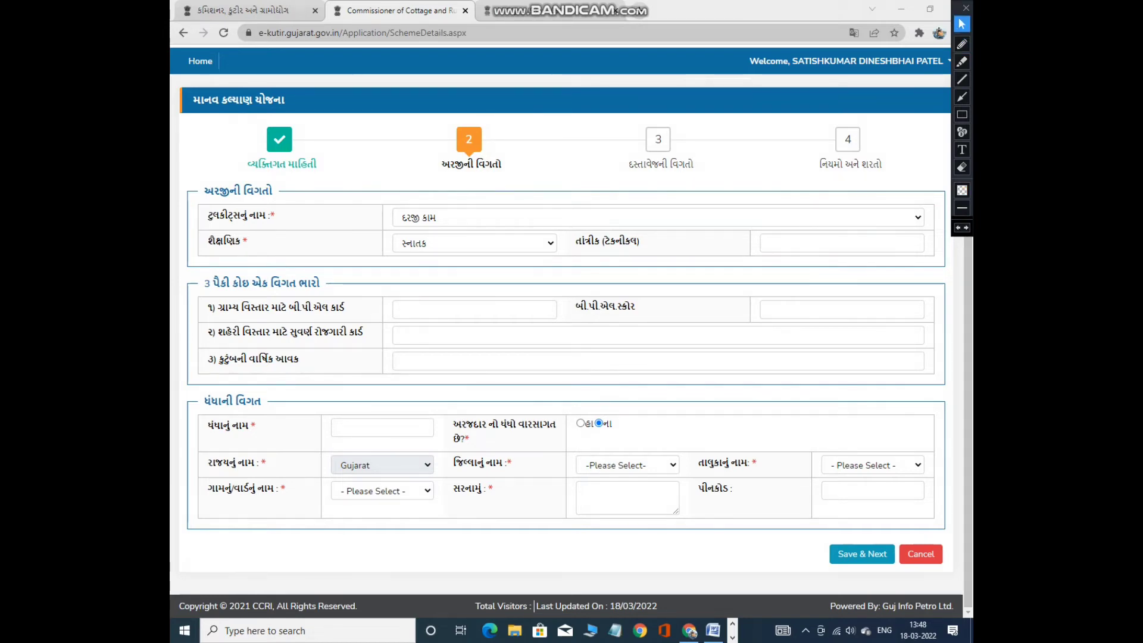
pyautogui.click(474, 309)
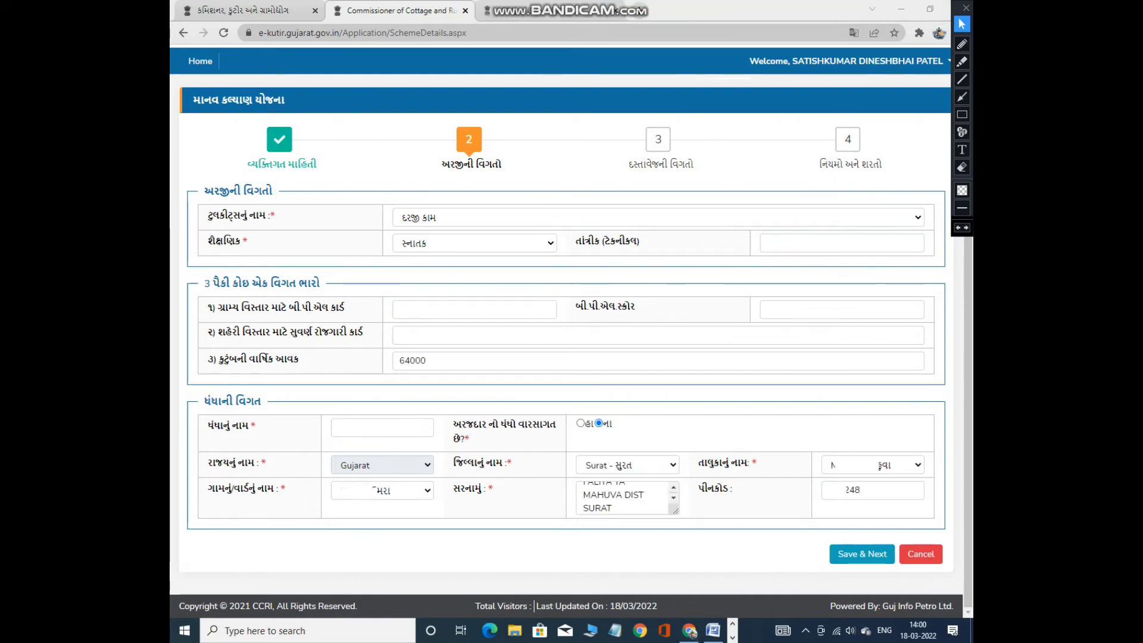
pyautogui.click(962, 61)
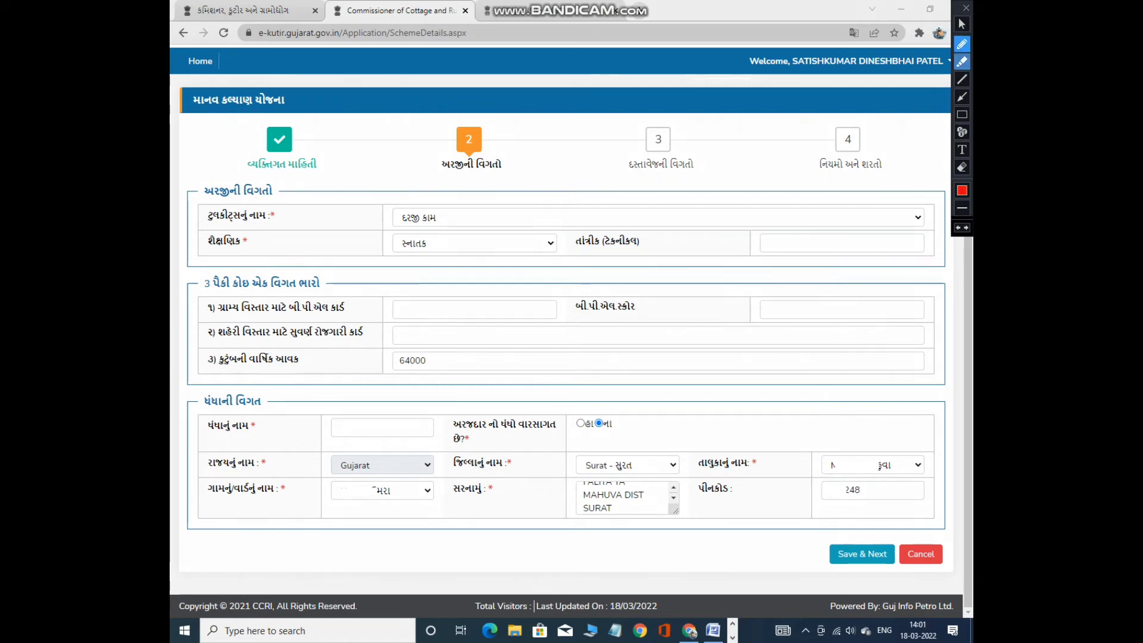
pyautogui.moveTo(279, 206)
pyautogui.mouseDown()
pyautogui.moveTo(291, 250)
pyautogui.moveTo(506, 210)
pyautogui.mouseUp()
pyautogui.moveTo(393, 301)
pyautogui.mouseDown()
pyautogui.moveTo(394, 319)
pyautogui.moveTo(646, 307)
pyautogui.mouseUp()
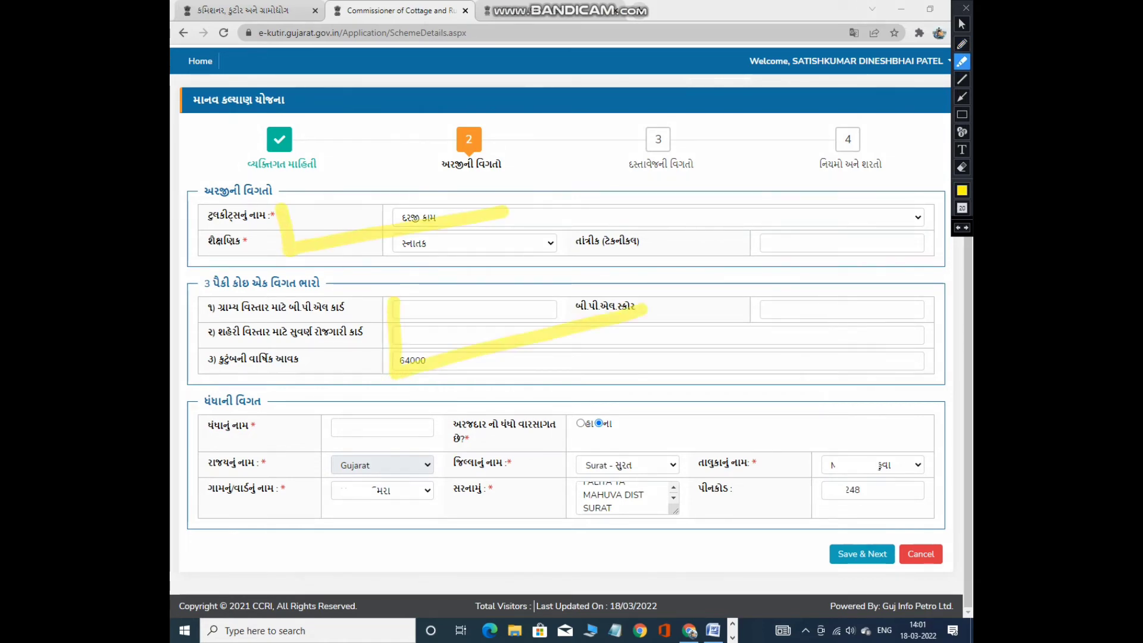
pyautogui.moveTo(345, 417)
pyautogui.mouseDown()
pyautogui.moveTo(554, 448)
pyautogui.moveTo(723, 424)
pyautogui.mouseUp()
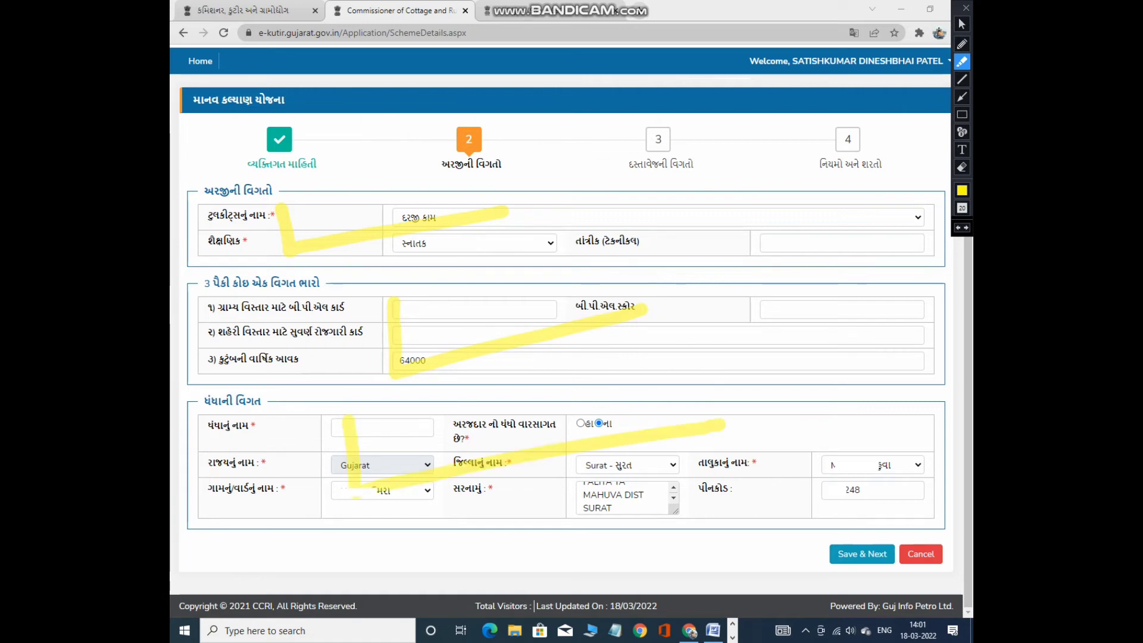
pyautogui.moveTo(859, 538)
pyautogui.mouseDown()
pyautogui.moveTo(831, 555)
pyautogui.moveTo(891, 561)
pyautogui.moveTo(848, 544)
pyautogui.moveTo(922, 522)
pyautogui.mouseUp()
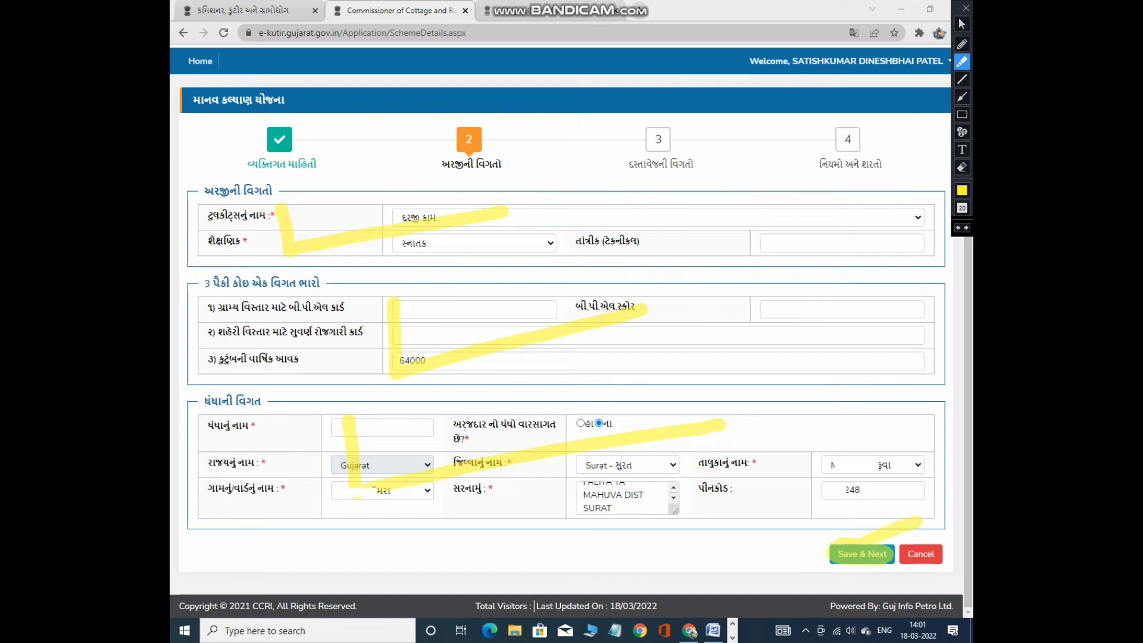
pyautogui.hotkey('ctrl', 'z')
pyautogui.hotkey('ctrl', 'z')
pyautogui.hotkey('ctrl', 'z')
pyautogui.hotkey('ctrl', 'z')
pyautogui.hotkey('ctrl', 'z')
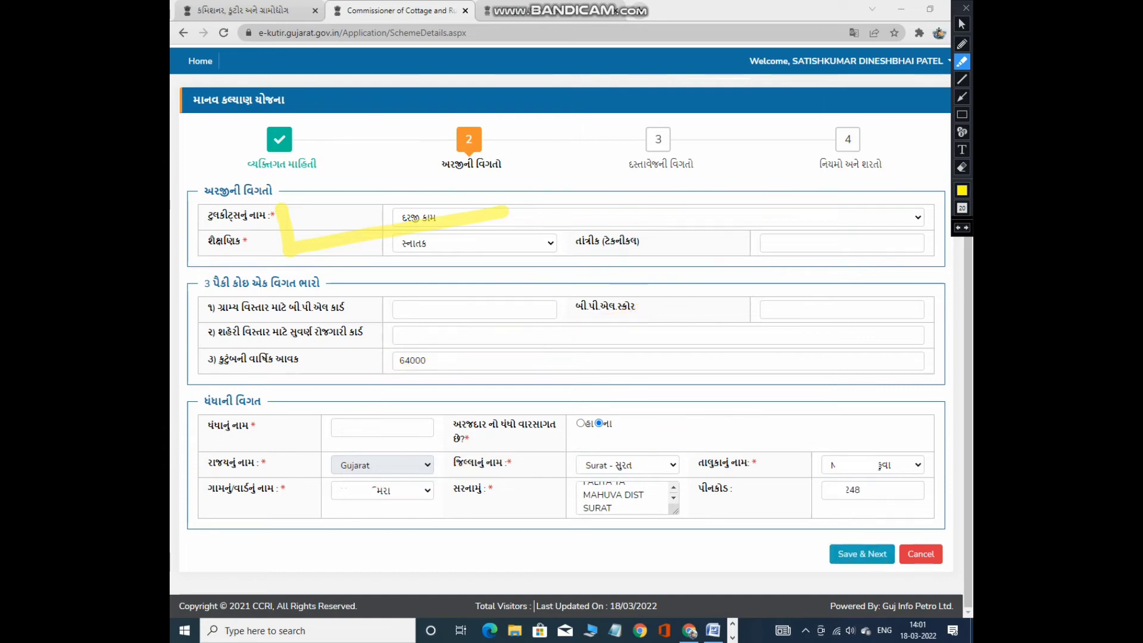
pyautogui.click(962, 24)
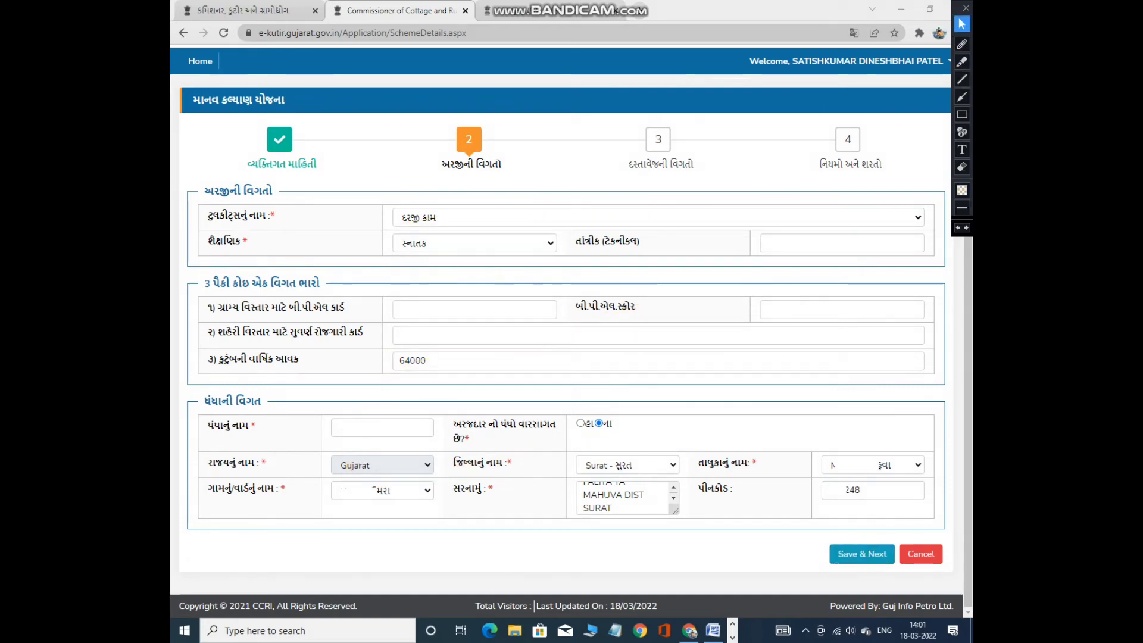
# Save step 2 (tailoring toolkit, graduate, income 64000, Surat address) with Save & Next.
pyautogui.click(962, 23)
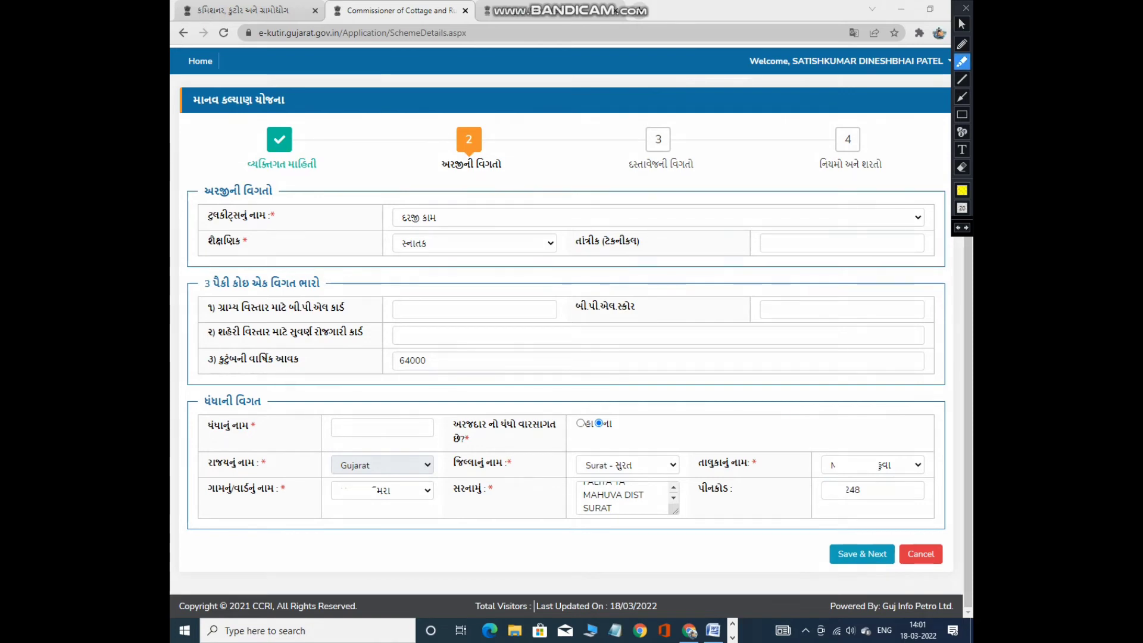
pyautogui.moveTo(521, 312); pyautogui.dragTo(598, 309)
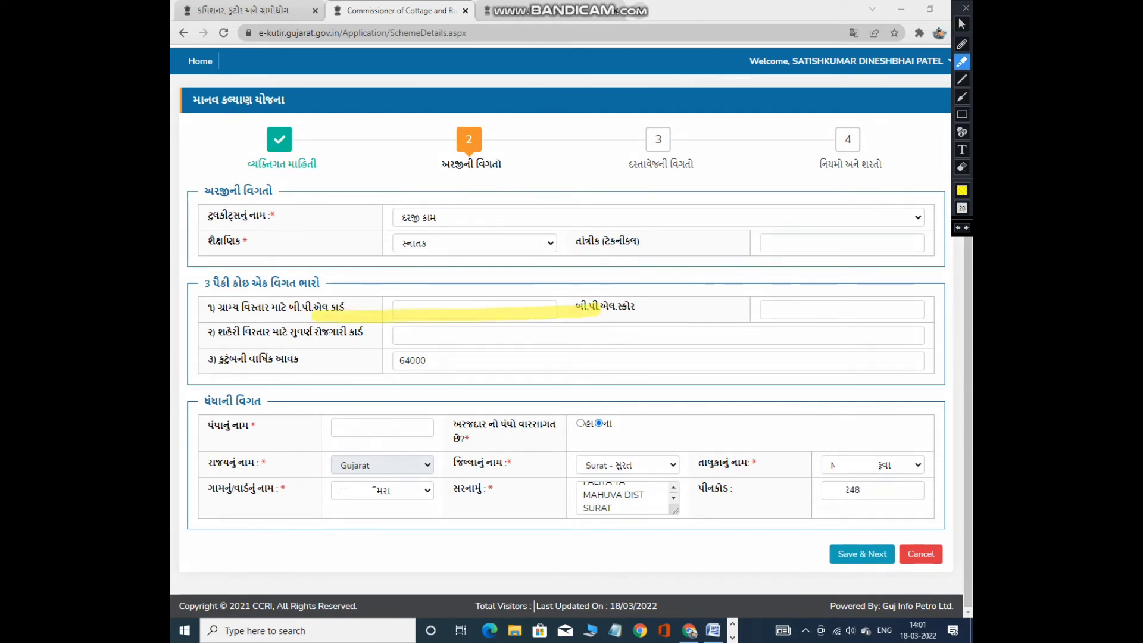
pyautogui.moveTo(342, 336); pyautogui.dragTo(506, 335)
pyautogui.click(314, 362)
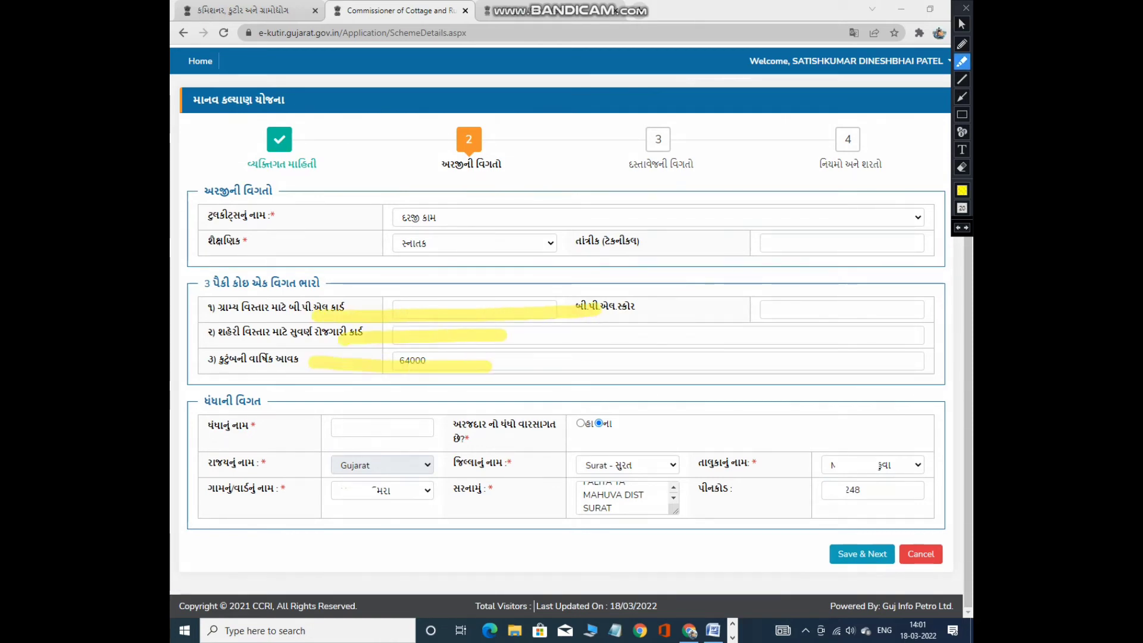
pyautogui.moveTo(434, 364); pyautogui.dragTo(548, 342)
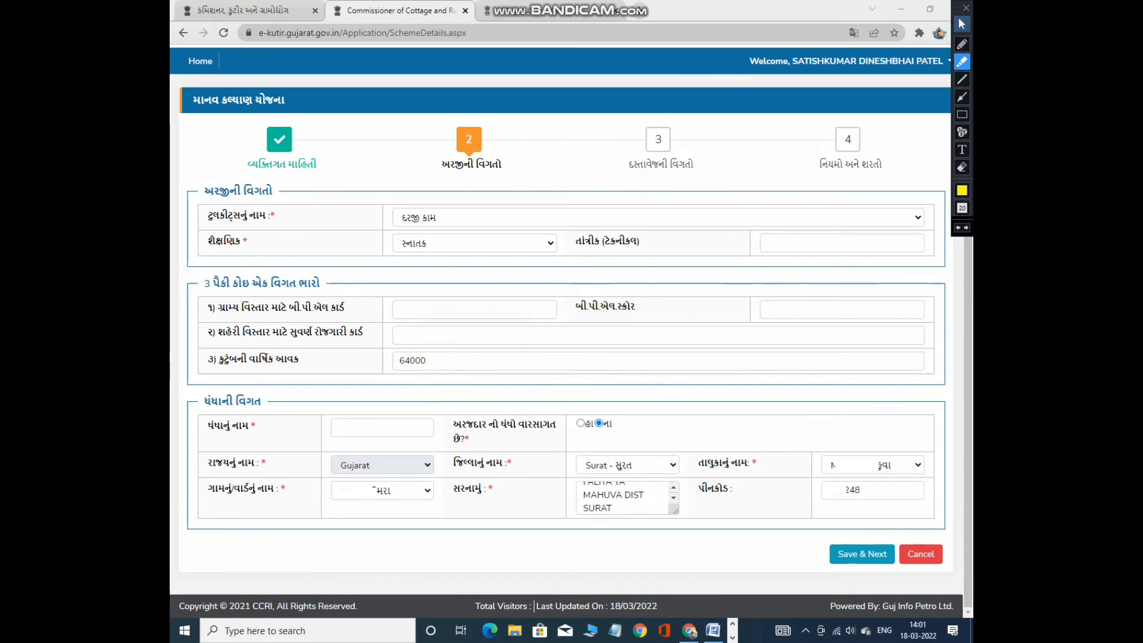
pyautogui.click(961, 24)
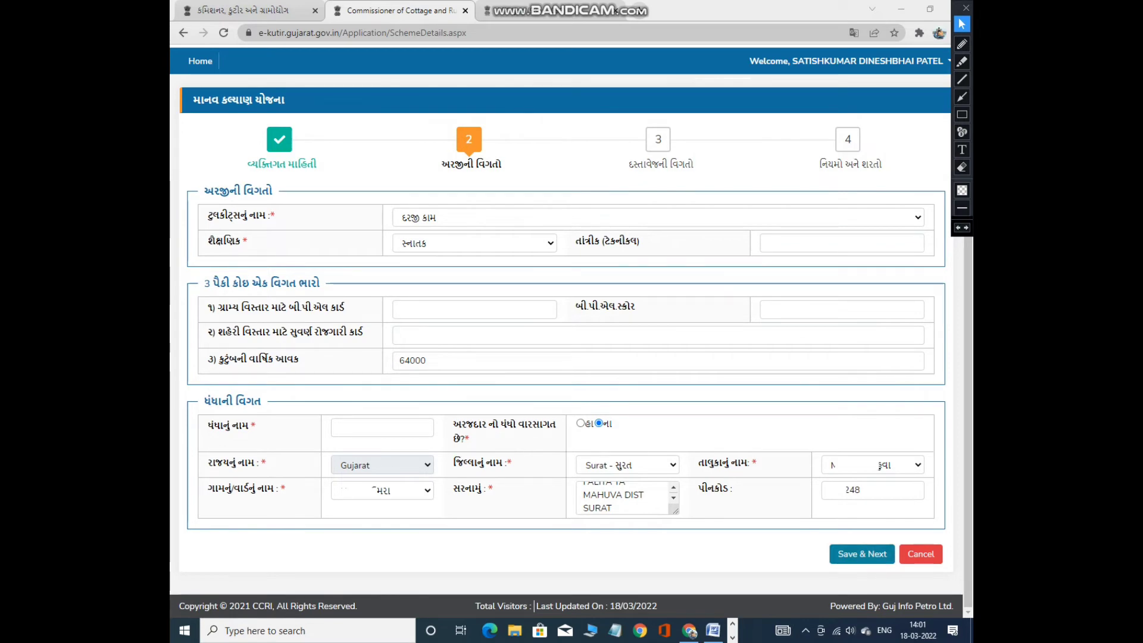
pyautogui.click(862, 554)
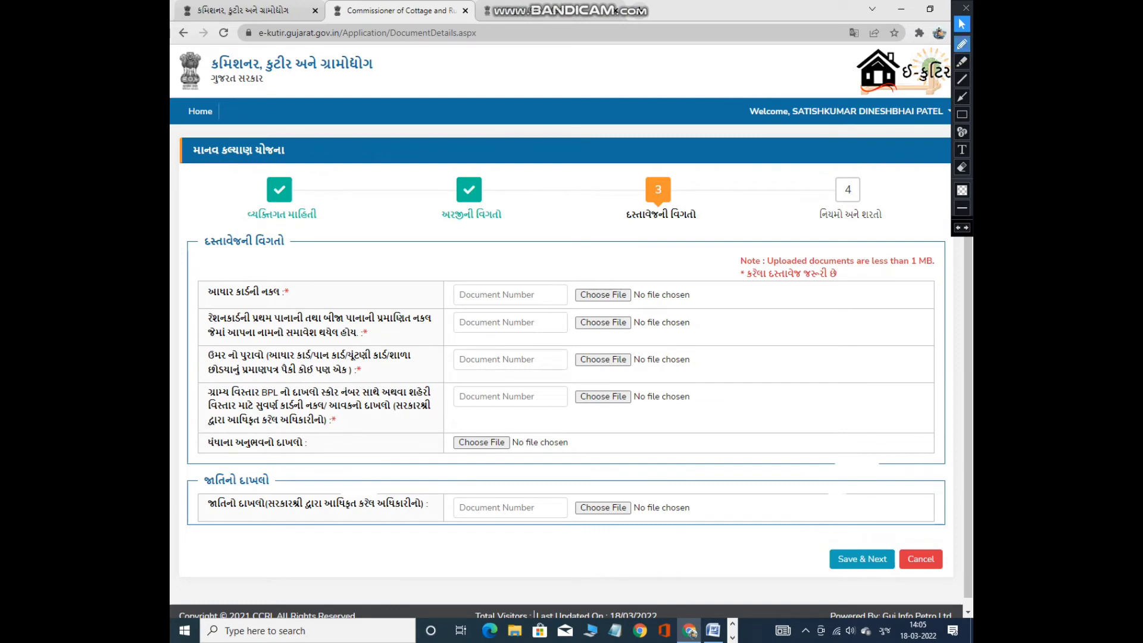
pyautogui.click(961, 44)
pyautogui.moveTo(271, 169)
pyautogui.mouseDown()
pyautogui.moveTo(303, 177)
pyautogui.moveTo(263, 200)
pyautogui.mouseUp()
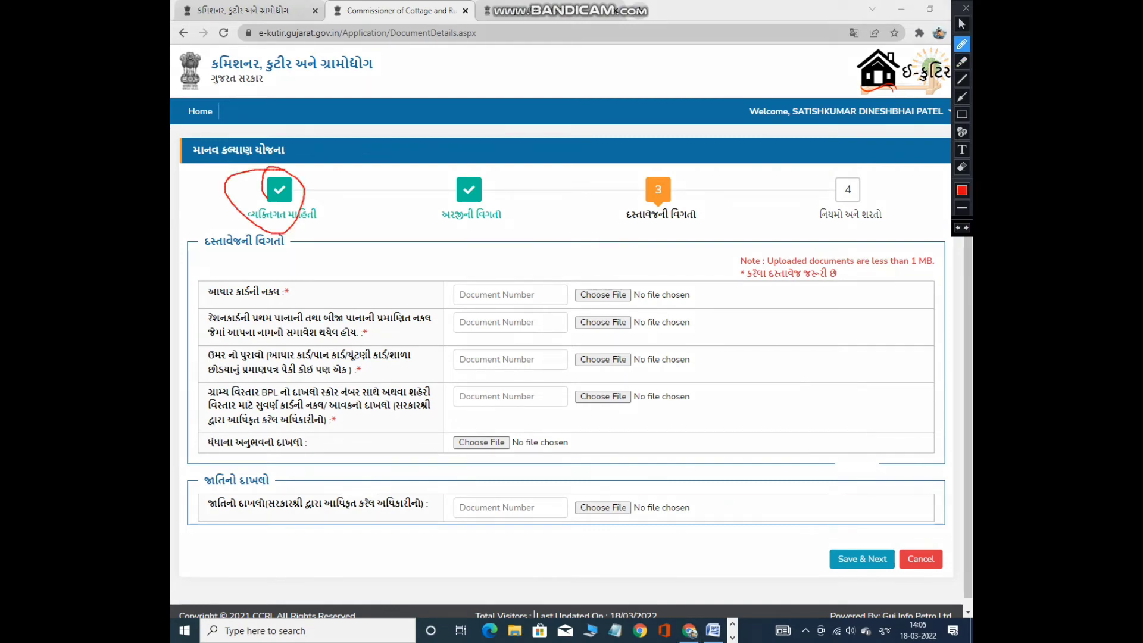
pyautogui.moveTo(450, 173)
pyautogui.mouseDown()
pyautogui.moveTo(519, 191)
pyautogui.moveTo(435, 211)
pyautogui.mouseUp()
pyautogui.hotkey('ctrl', 'z')
pyautogui.hotkey('ctrl', 'z')
pyautogui.moveTo(646, 165)
pyautogui.mouseDown()
pyautogui.moveTo(705, 185)
pyautogui.moveTo(641, 185)
pyautogui.mouseUp()
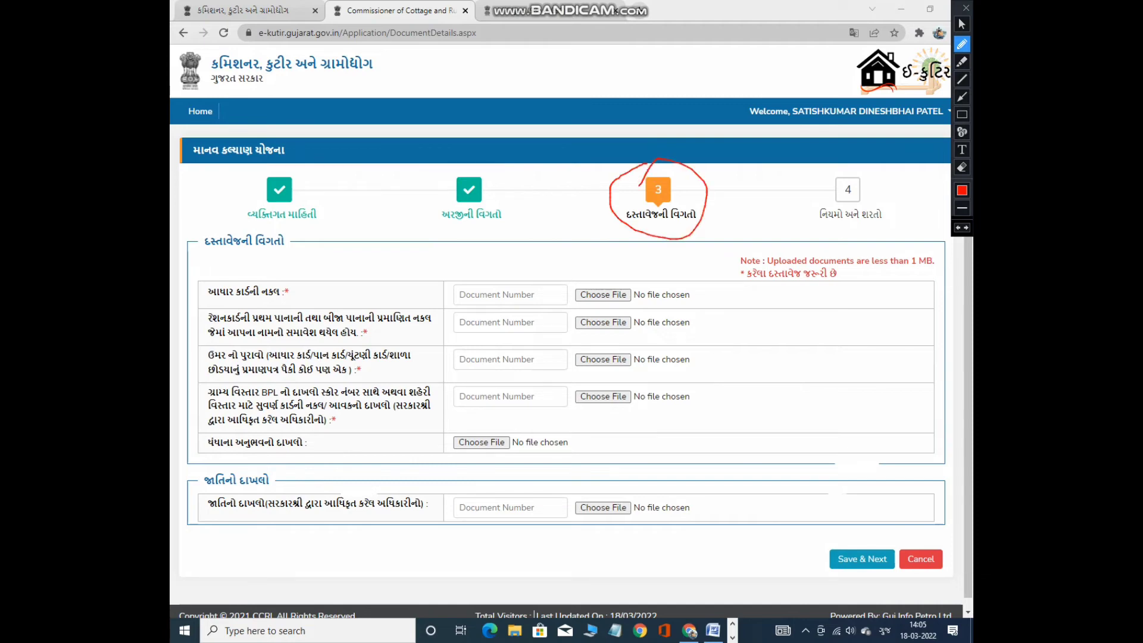
pyautogui.hotkey('ctrl', 'z')
pyautogui.click(961, 114)
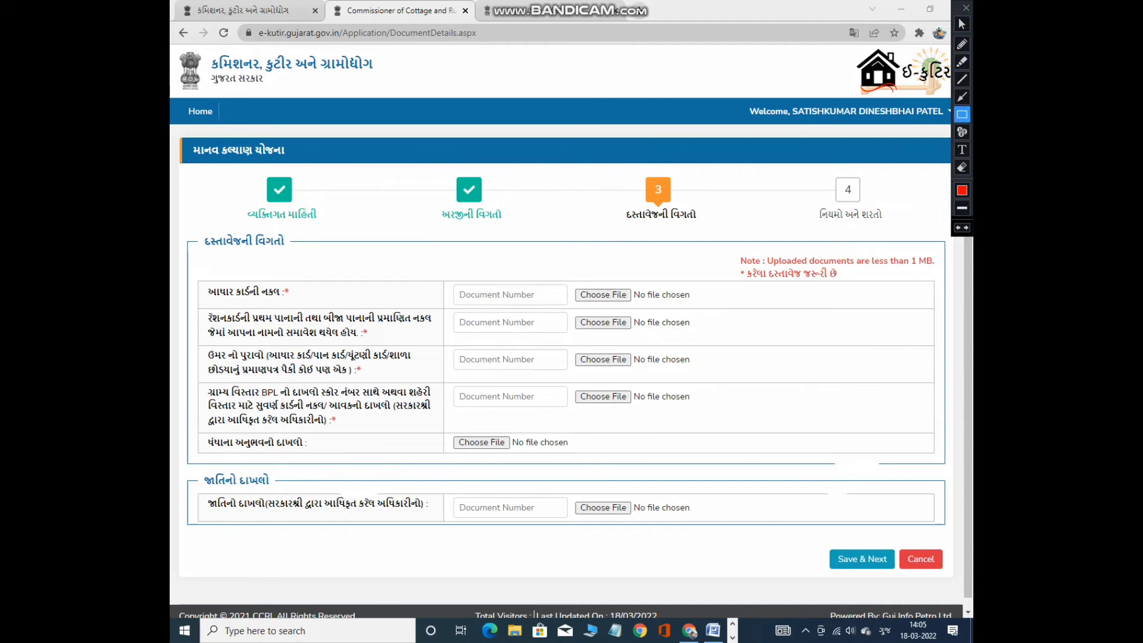
pyautogui.moveTo(193, 217); pyautogui.dragTo(941, 463)
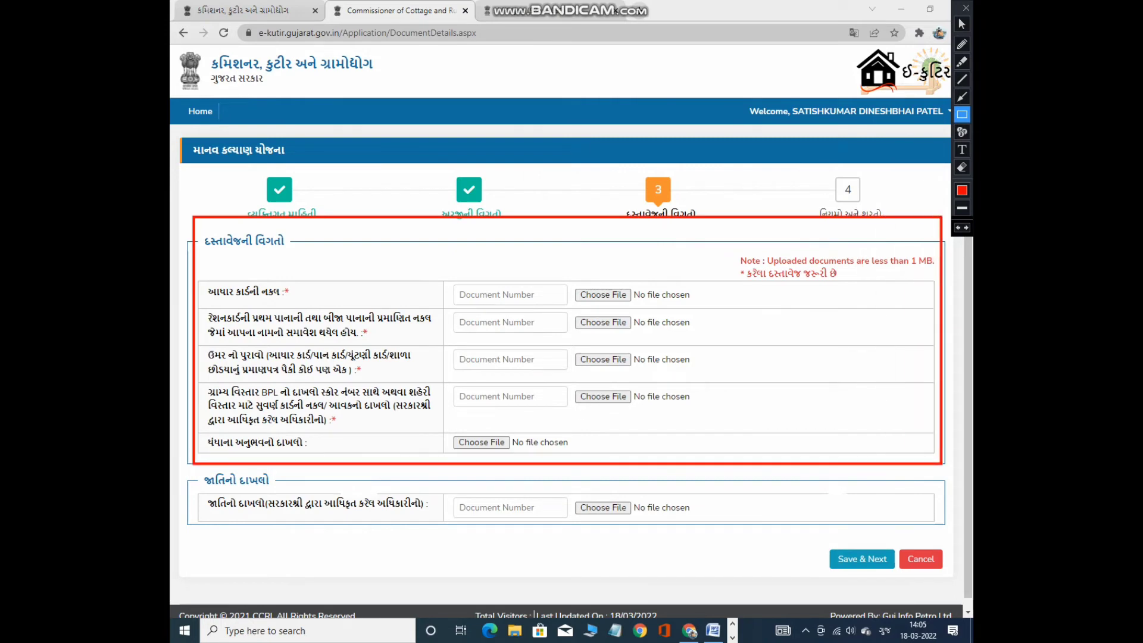
pyautogui.hotkey('ctrl', 'z')
pyautogui.moveTo(177, 458)
pyautogui.mouseDown()
pyautogui.moveTo(494, 535)
pyautogui.moveTo(719, 534)
pyautogui.mouseUp()
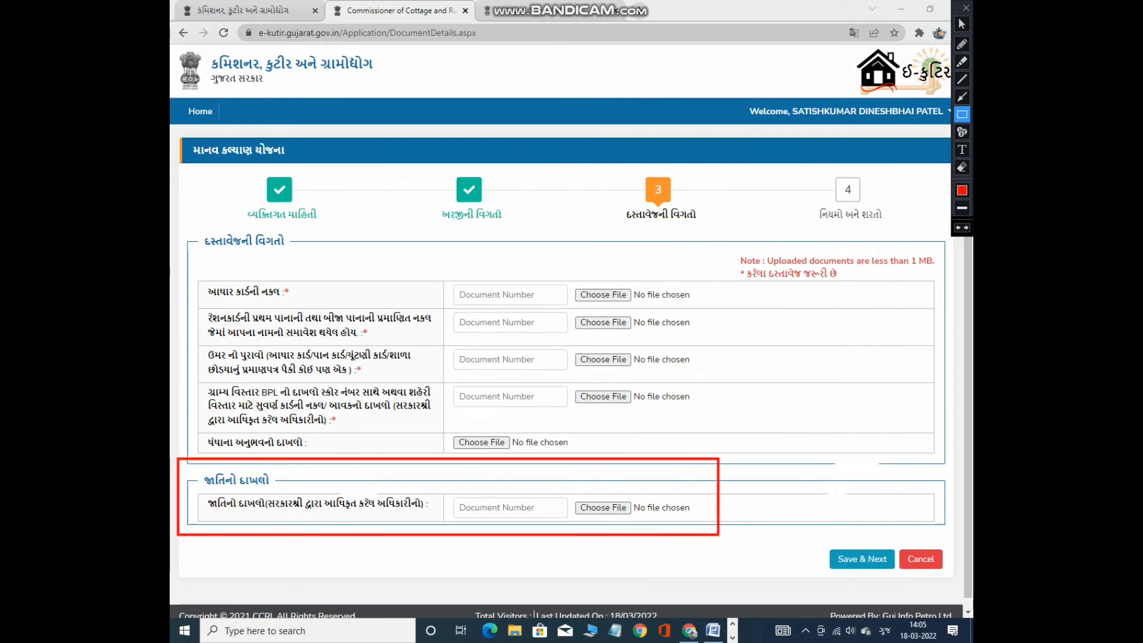
pyautogui.hotkey('ctrl', 'z')
pyautogui.moveTo(820, 536)
pyautogui.mouseDown()
pyautogui.moveTo(868, 578)
pyautogui.moveTo(900, 582)
pyautogui.mouseUp()
pyautogui.hotkey('ctrl', 'z')
pyautogui.click(962, 24)
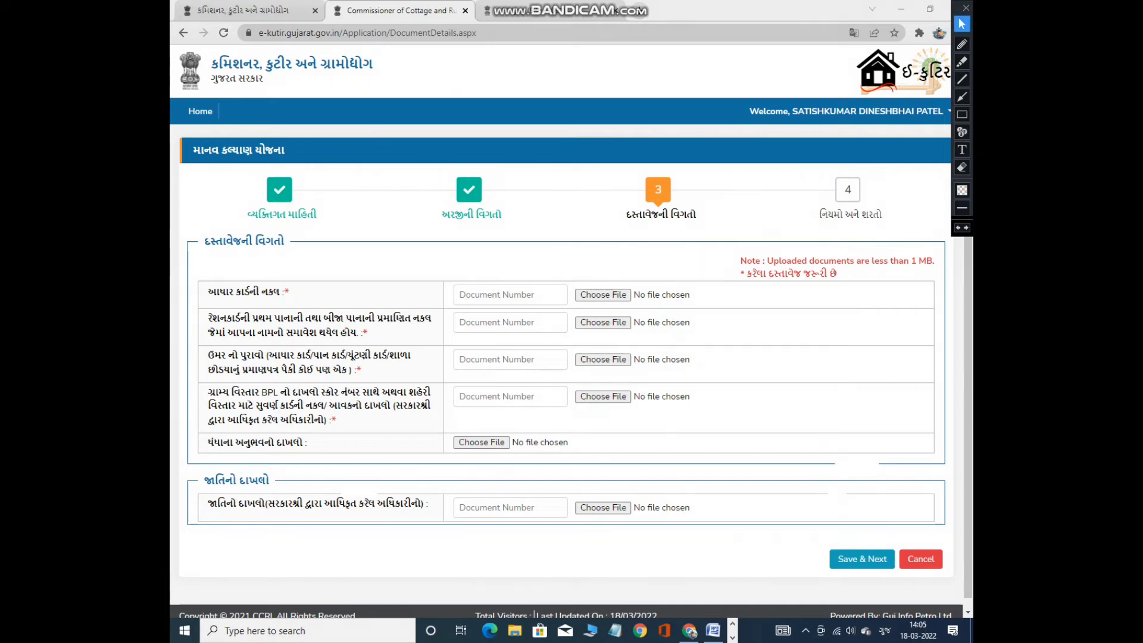
pyautogui.click(962, 62)
pyautogui.click(961, 61)
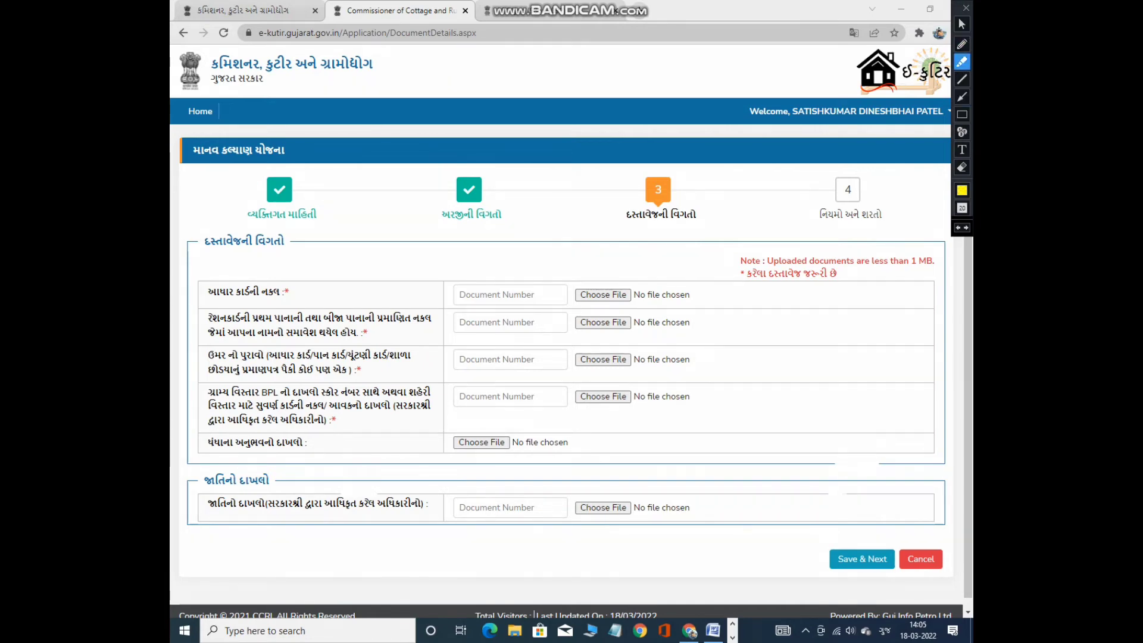
pyautogui.moveTo(738, 260); pyautogui.dragTo(917, 264)
pyautogui.moveTo(738, 273); pyautogui.dragTo(931, 261)
pyautogui.click(962, 24)
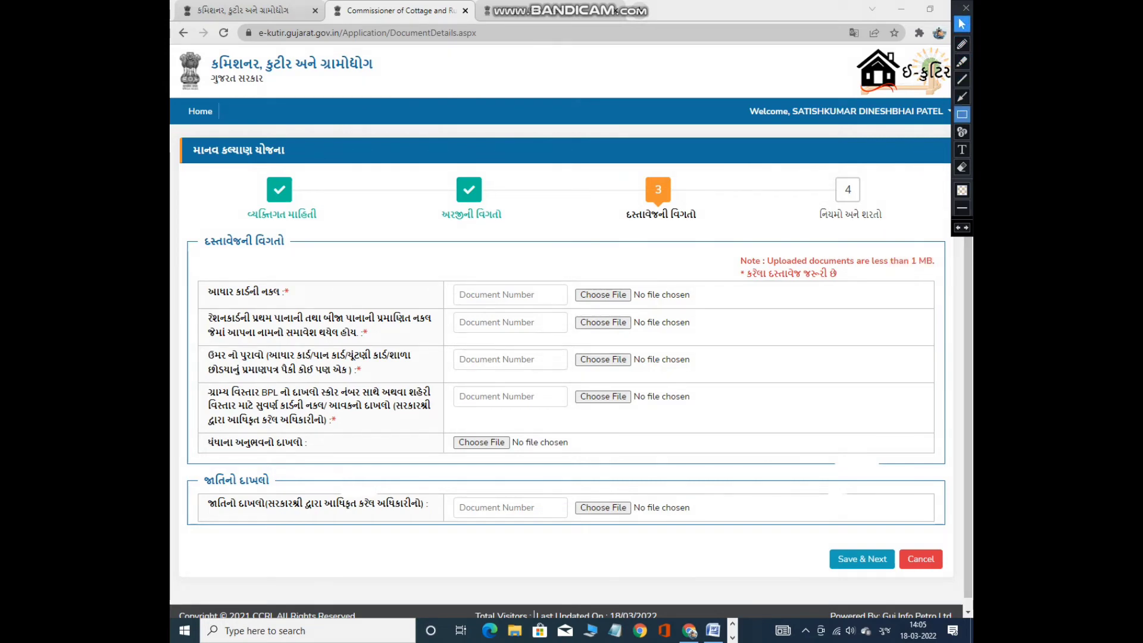
pyautogui.click(962, 114)
pyautogui.moveTo(197, 275); pyautogui.dragTo(689, 308)
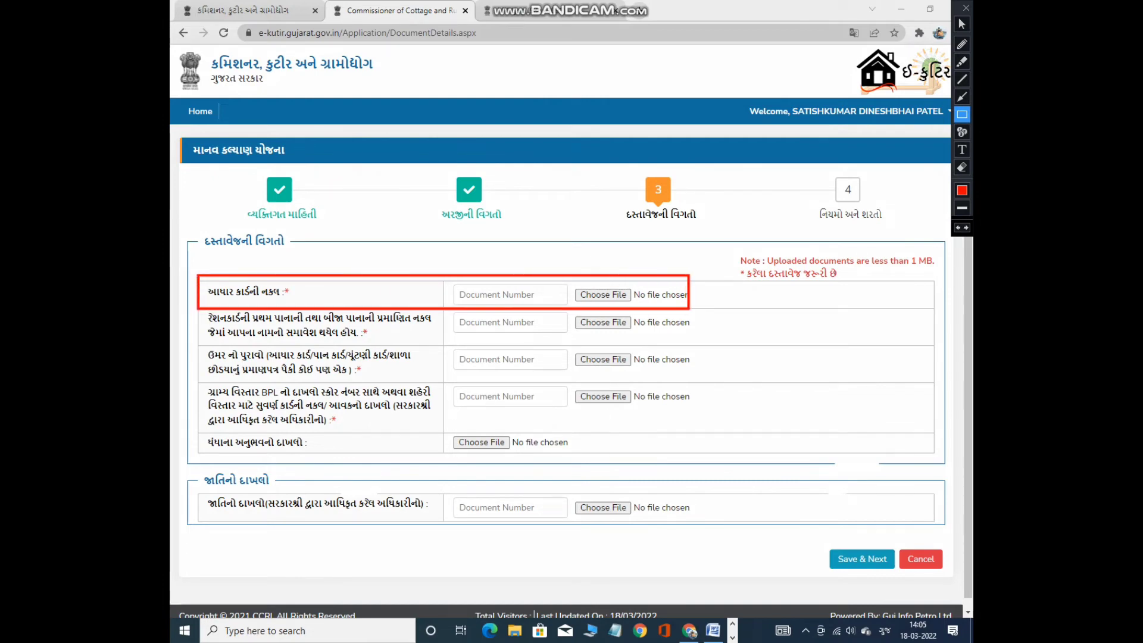
pyautogui.moveTo(456, 286); pyautogui.dragTo(540, 302)
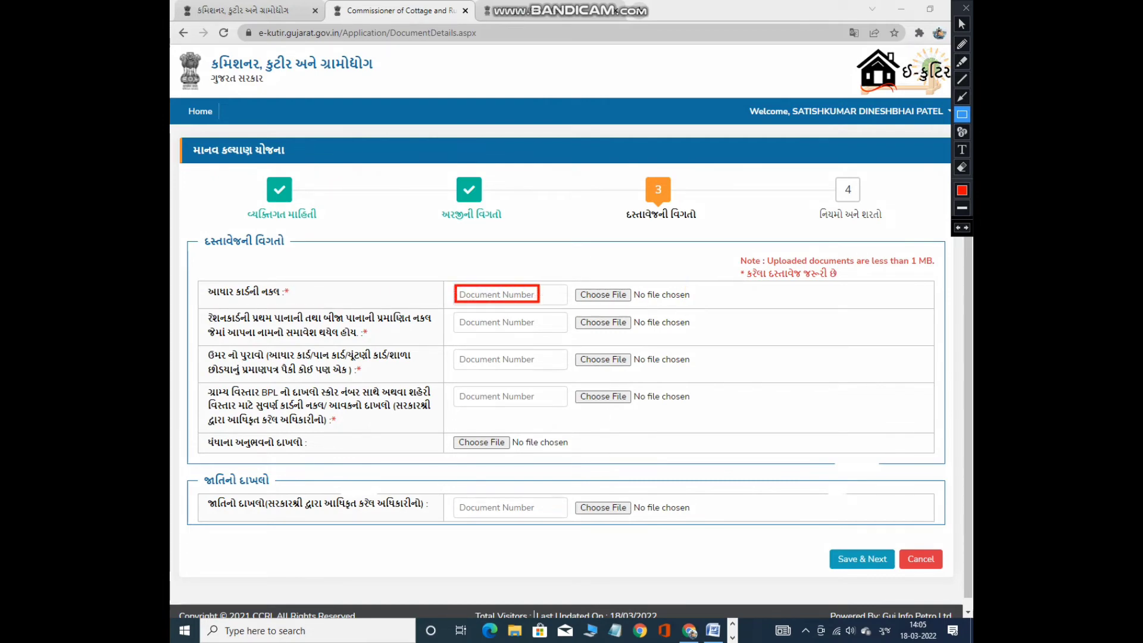
pyautogui.moveTo(189, 306)
pyautogui.mouseDown()
pyautogui.moveTo(204, 343)
pyautogui.moveTo(716, 336)
pyautogui.mouseUp()
pyautogui.moveTo(452, 309)
pyautogui.mouseDown()
pyautogui.moveTo(524, 337)
pyautogui.moveTo(654, 337)
pyautogui.mouseUp()
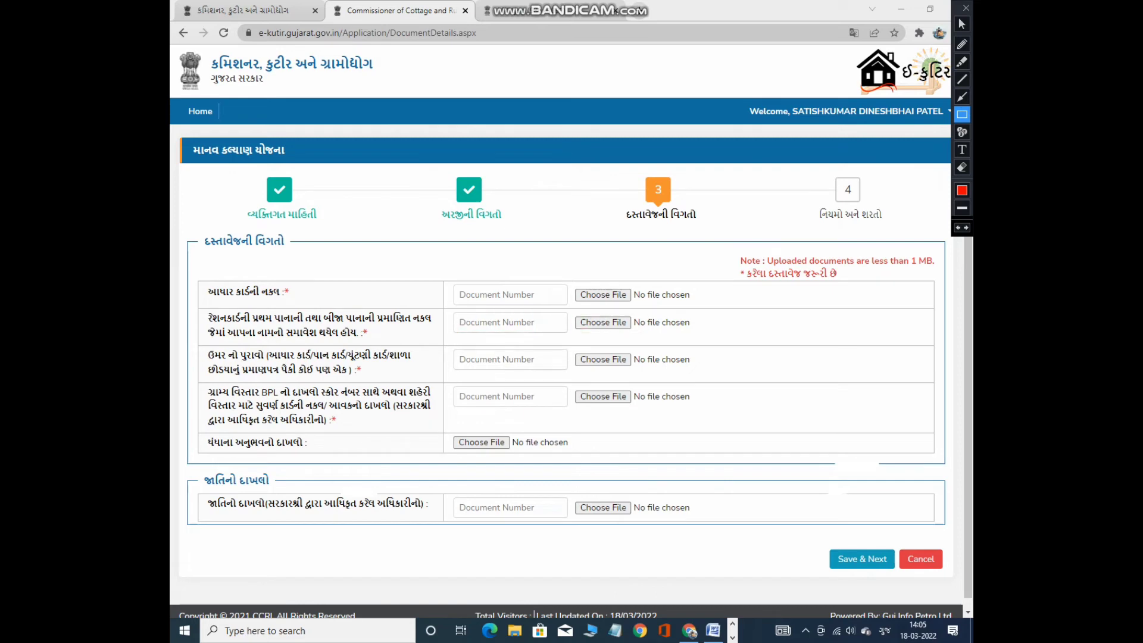
pyautogui.moveTo(197, 344); pyautogui.dragTo(428, 380)
pyautogui.moveTo(452, 346)
pyautogui.mouseDown()
pyautogui.moveTo(550, 375)
pyautogui.moveTo(685, 374)
pyautogui.mouseUp()
pyautogui.moveTo(204, 379); pyautogui.dragTo(435, 442)
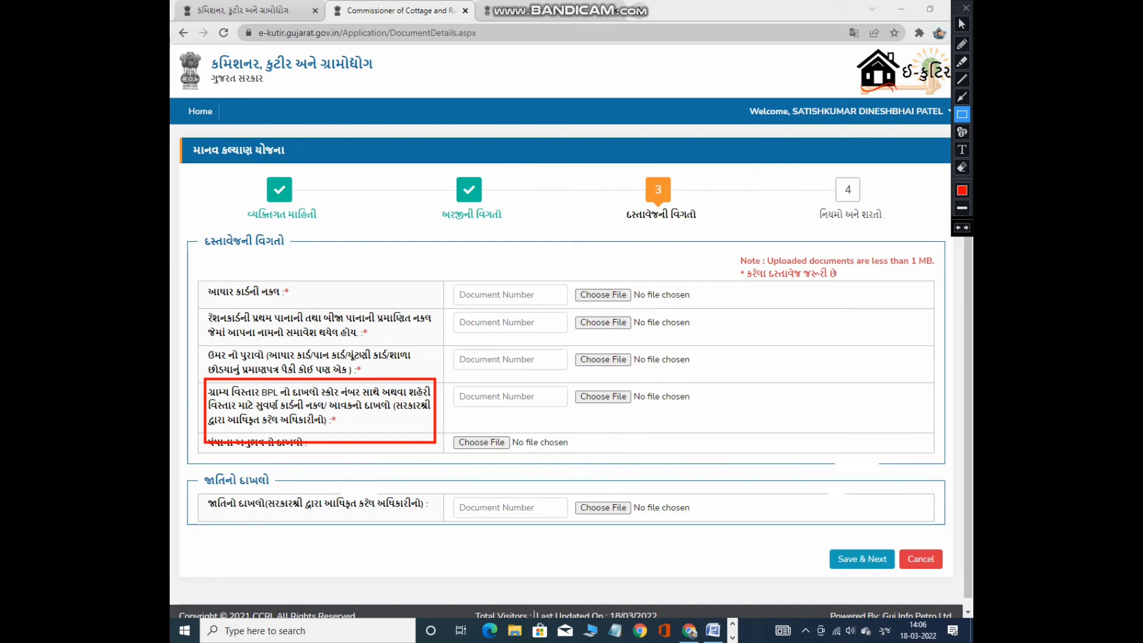
pyautogui.click(962, 44)
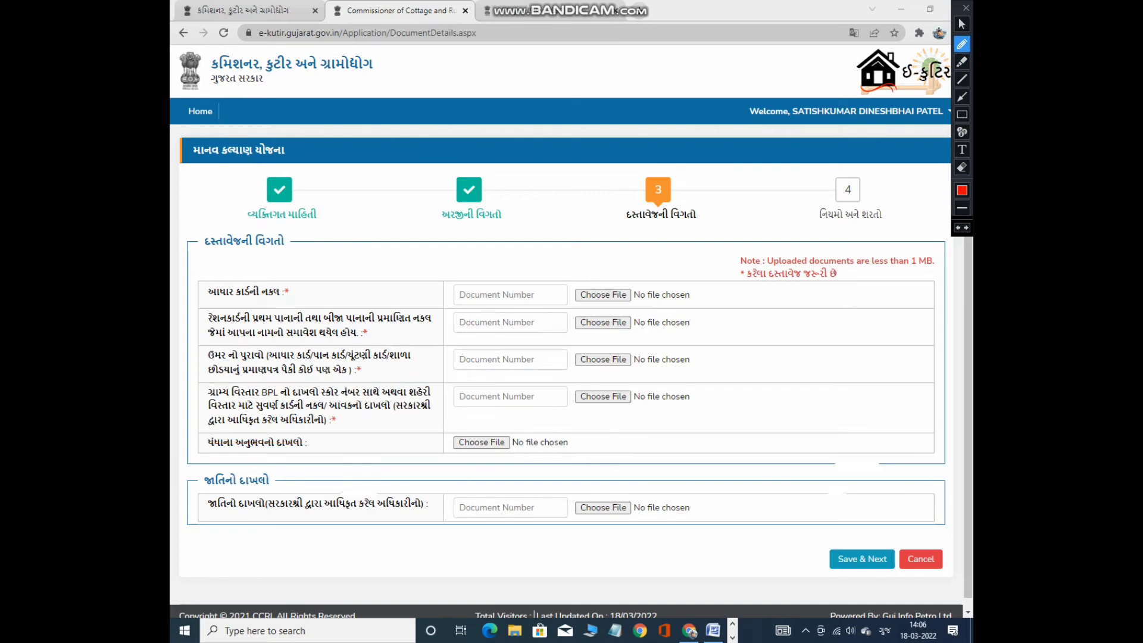
pyautogui.moveTo(225, 397); pyautogui.dragTo(345, 397)
pyautogui.moveTo(211, 411); pyautogui.dragTo(321, 414)
pyautogui.moveTo(421, 411); pyautogui.dragTo(437, 411)
pyautogui.moveTo(213, 427); pyautogui.dragTo(325, 430)
pyautogui.click(961, 114)
pyautogui.moveTo(451, 385); pyautogui.dragTo(492, 407)
pyautogui.moveTo(570, 386); pyautogui.dragTo(632, 409)
pyautogui.moveTo(201, 429)
pyautogui.mouseDown()
pyautogui.moveTo(259, 456)
pyautogui.moveTo(331, 456)
pyautogui.mouseUp()
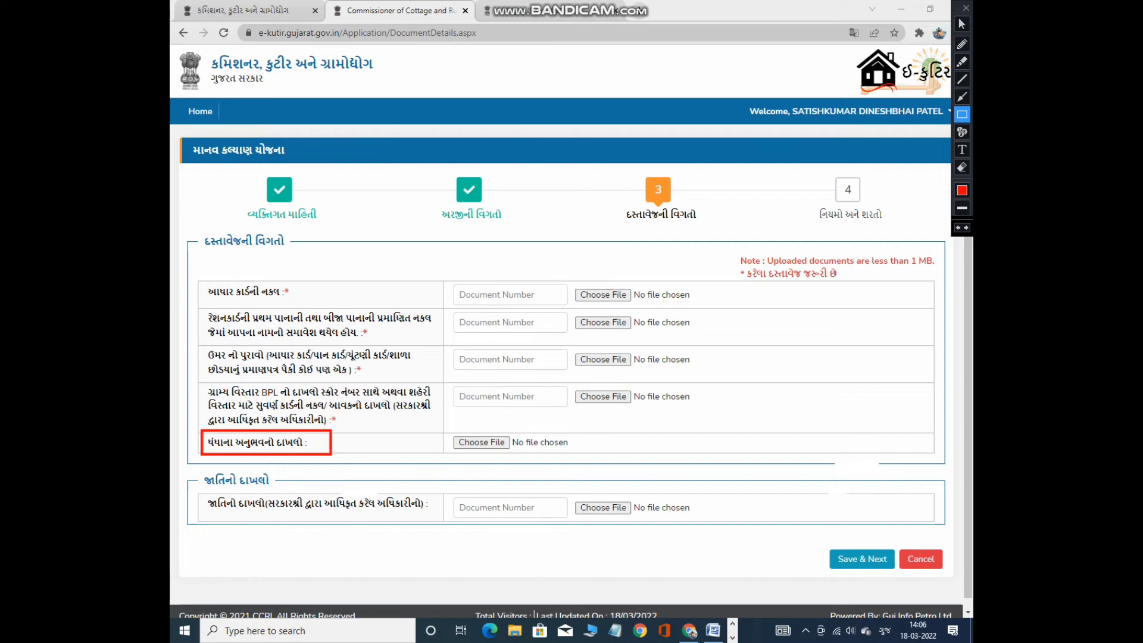
pyautogui.moveTo(452, 431); pyautogui.dragTo(537, 459)
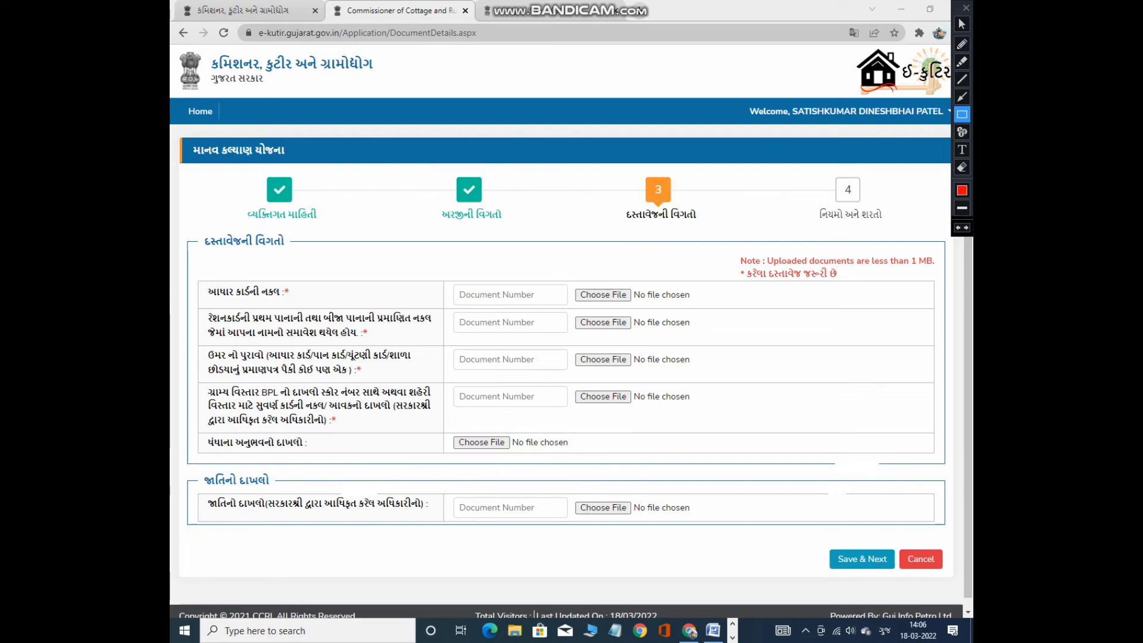
pyautogui.moveTo(194, 436); pyautogui.dragTo(550, 458)
pyautogui.click(962, 23)
pyautogui.click(962, 114)
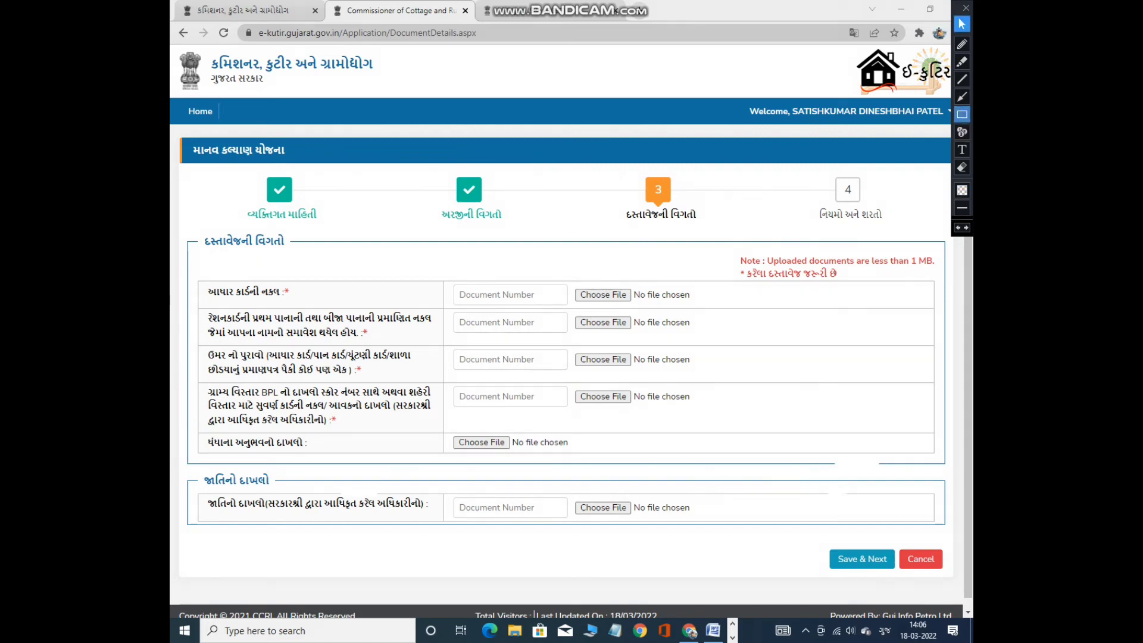
pyautogui.moveTo(198, 469); pyautogui.dragTo(281, 485)
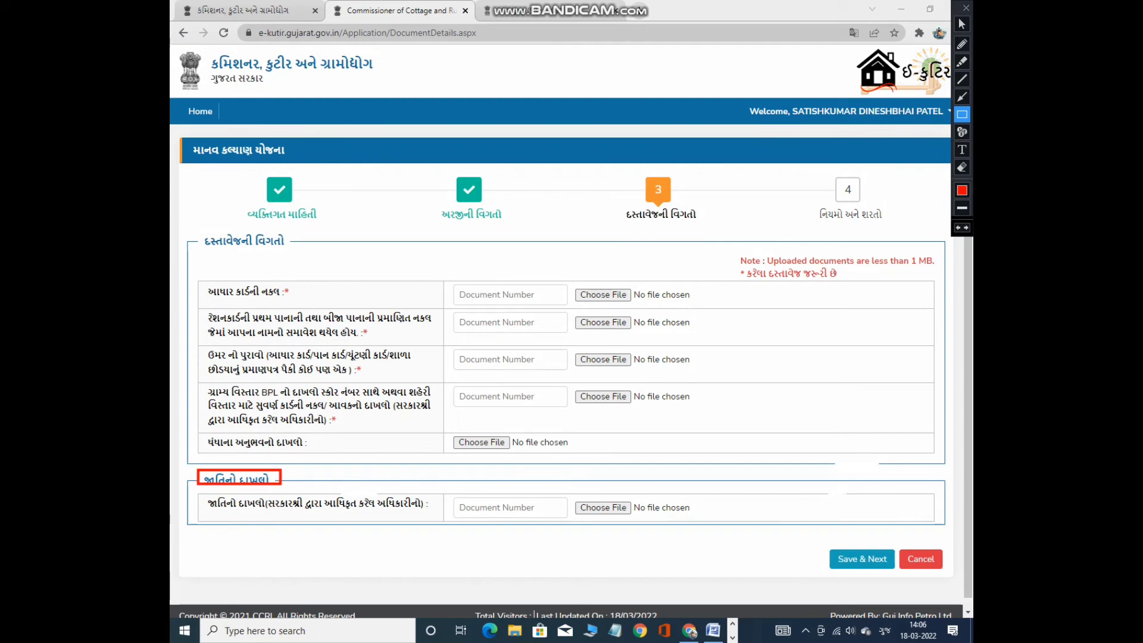
pyautogui.moveTo(200, 488)
pyautogui.mouseDown()
pyautogui.moveTo(243, 520)
pyautogui.moveTo(561, 532)
pyautogui.mouseUp()
pyautogui.moveTo(573, 486); pyautogui.dragTo(614, 526)
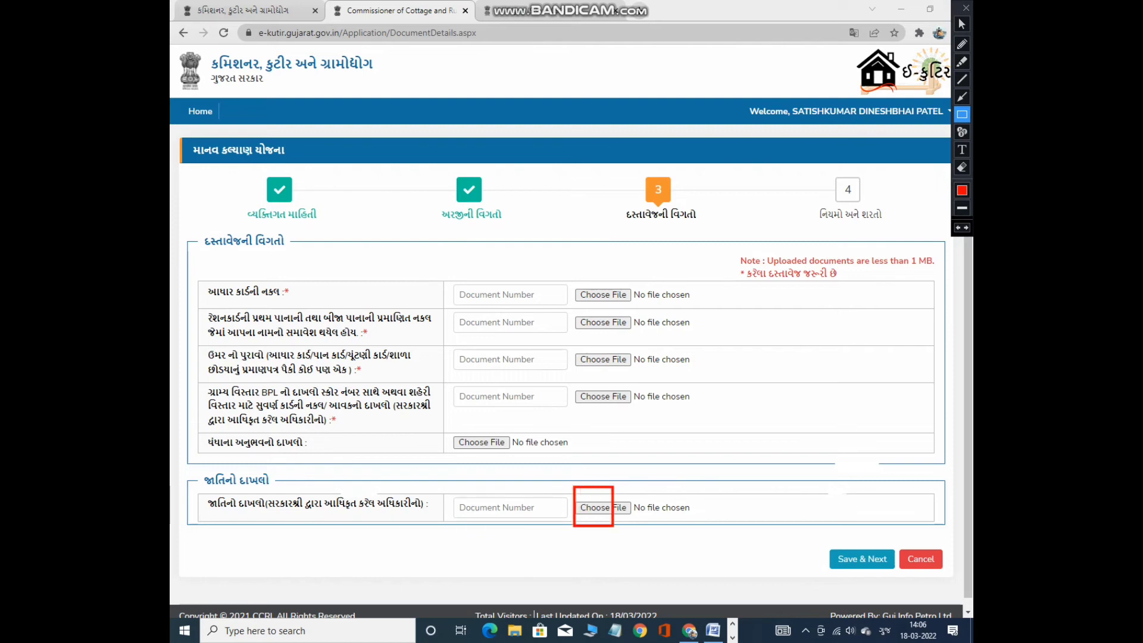
pyautogui.moveTo(831, 534); pyautogui.dragTo(893, 574)
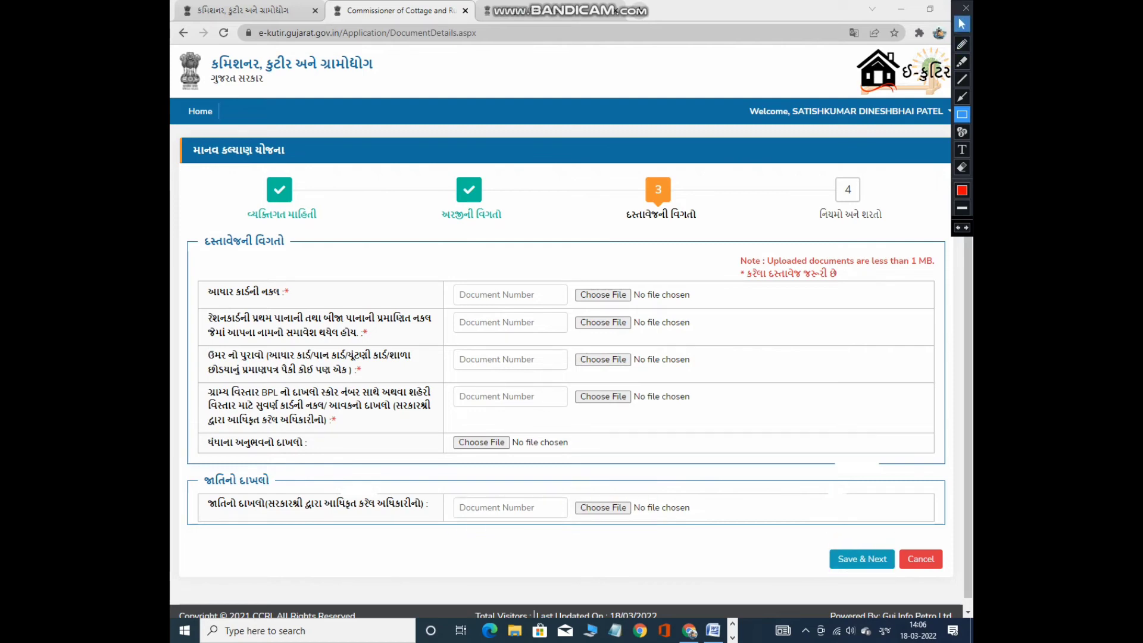
pyautogui.click(962, 24)
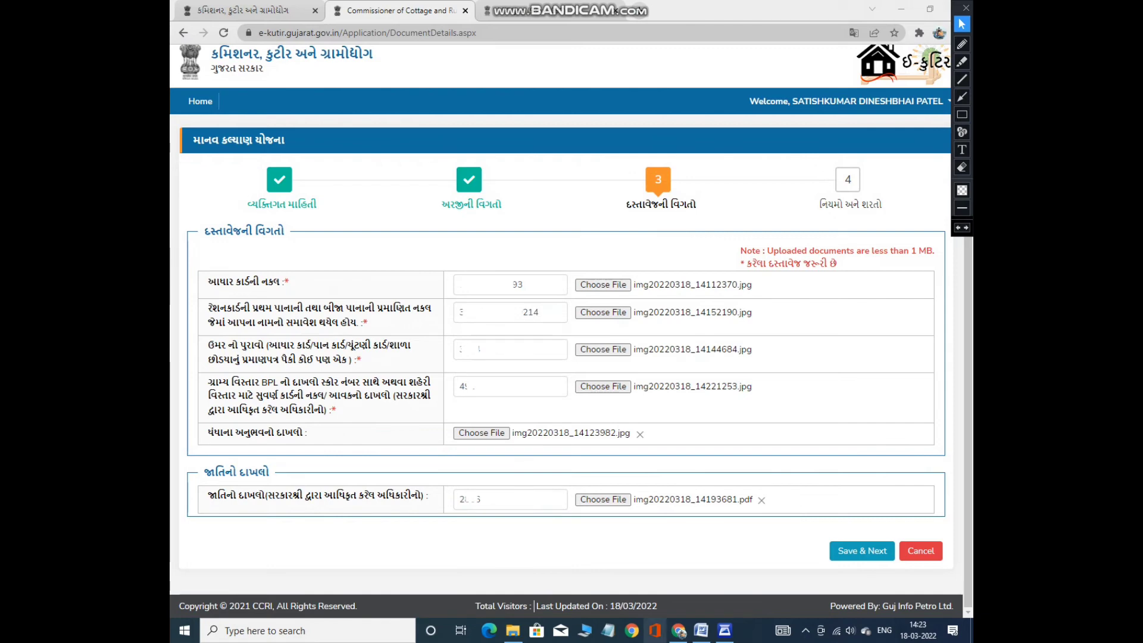
# Move past the documents to the Terms and Conditions step and box the completed steps in red.
pyautogui.click(862, 551)
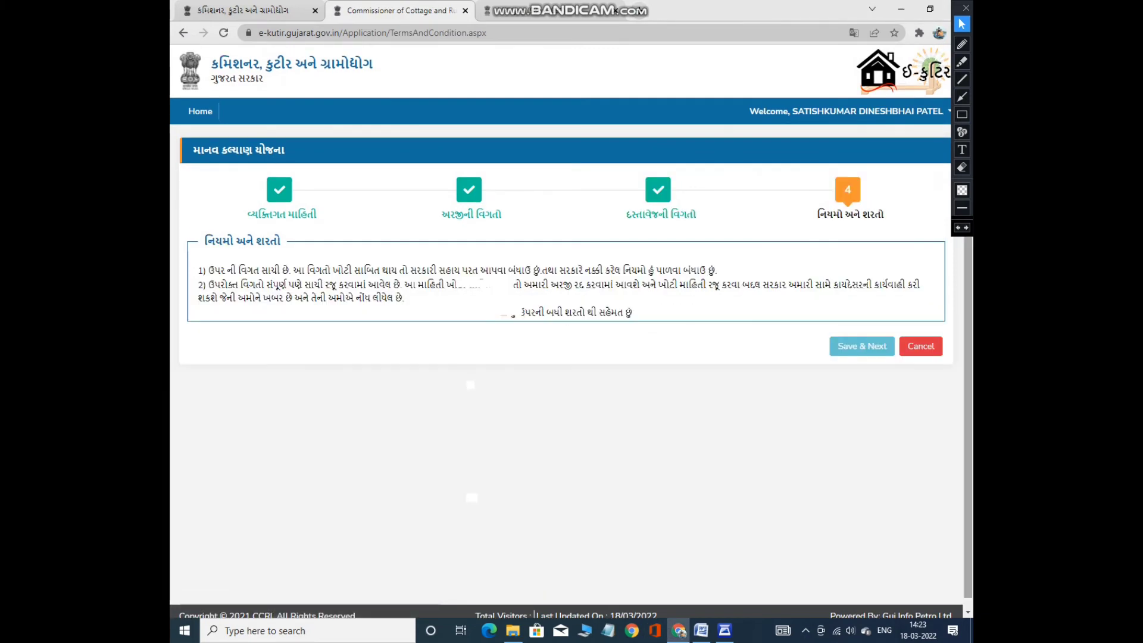
pyautogui.click(962, 167)
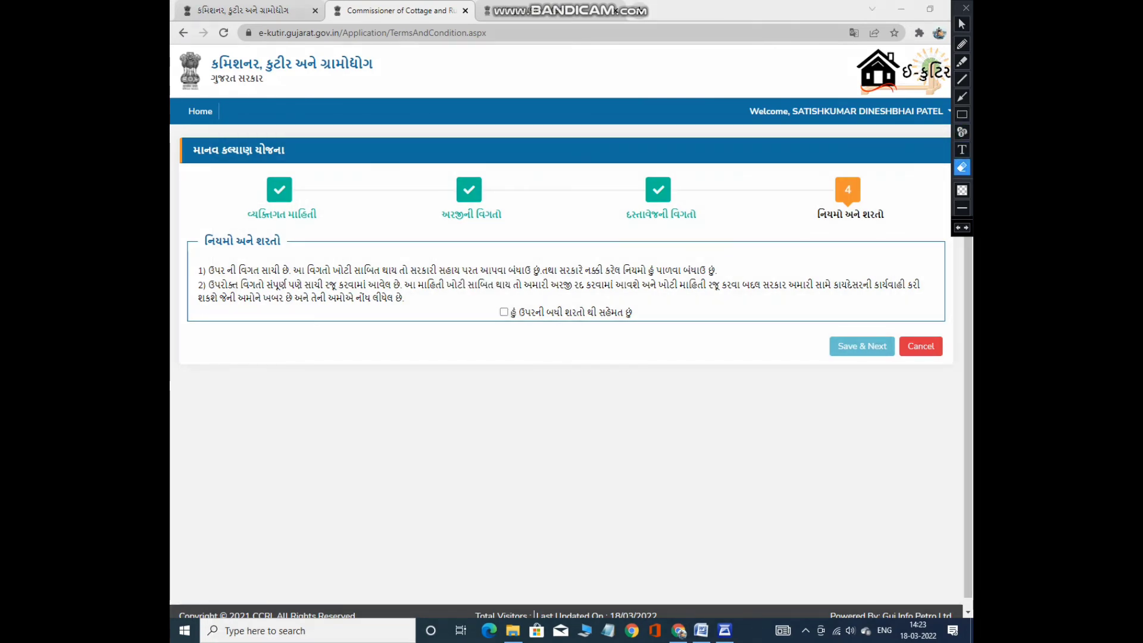
pyautogui.click(961, 24)
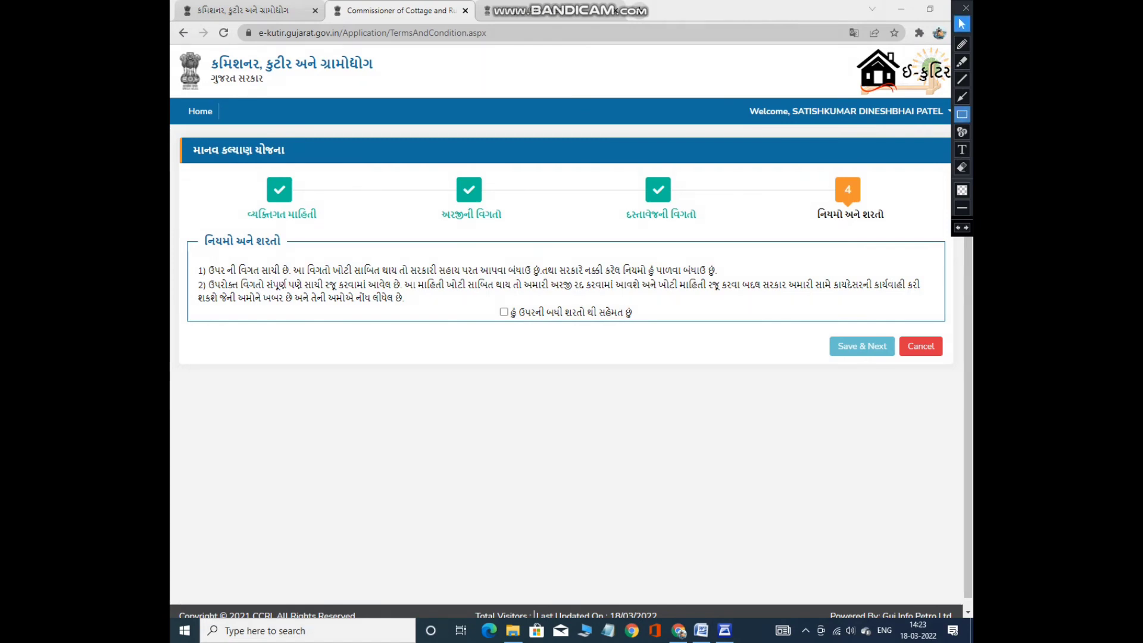
pyautogui.click(962, 114)
pyautogui.moveTo(234, 171); pyautogui.dragTo(320, 219)
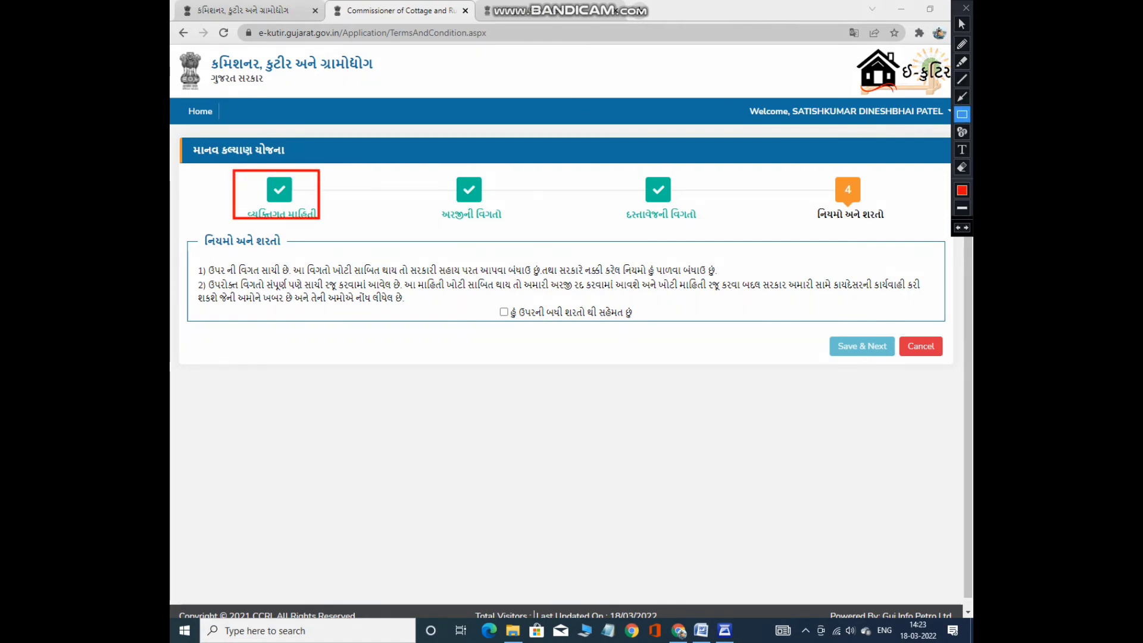
pyautogui.moveTo(417, 164); pyautogui.dragTo(522, 233)
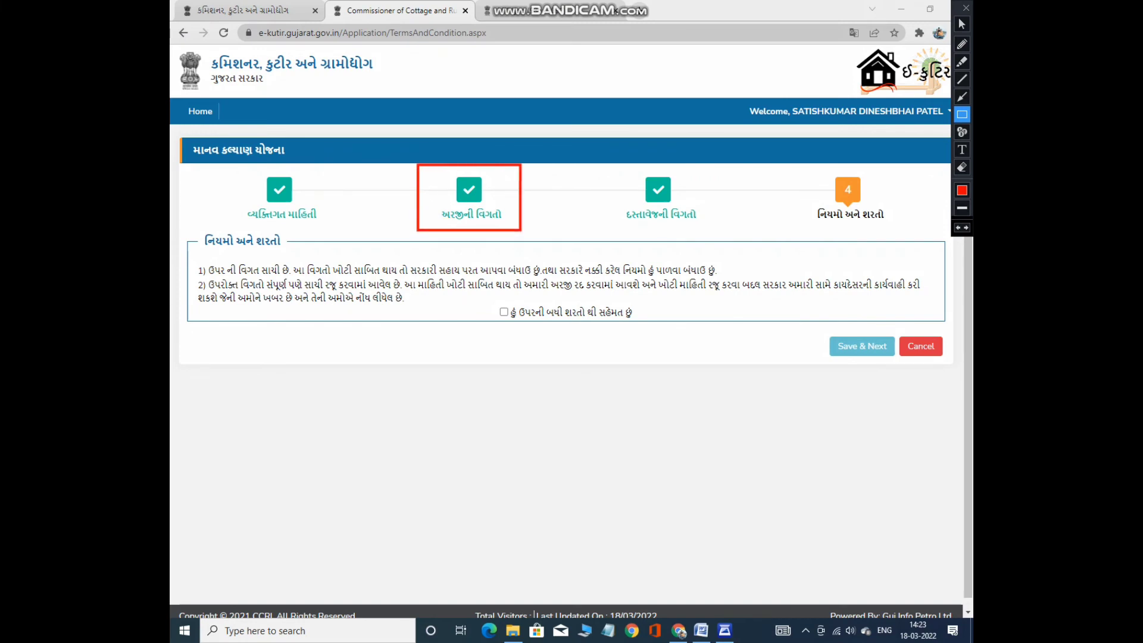
pyautogui.moveTo(606, 162); pyautogui.dragTo(738, 235)
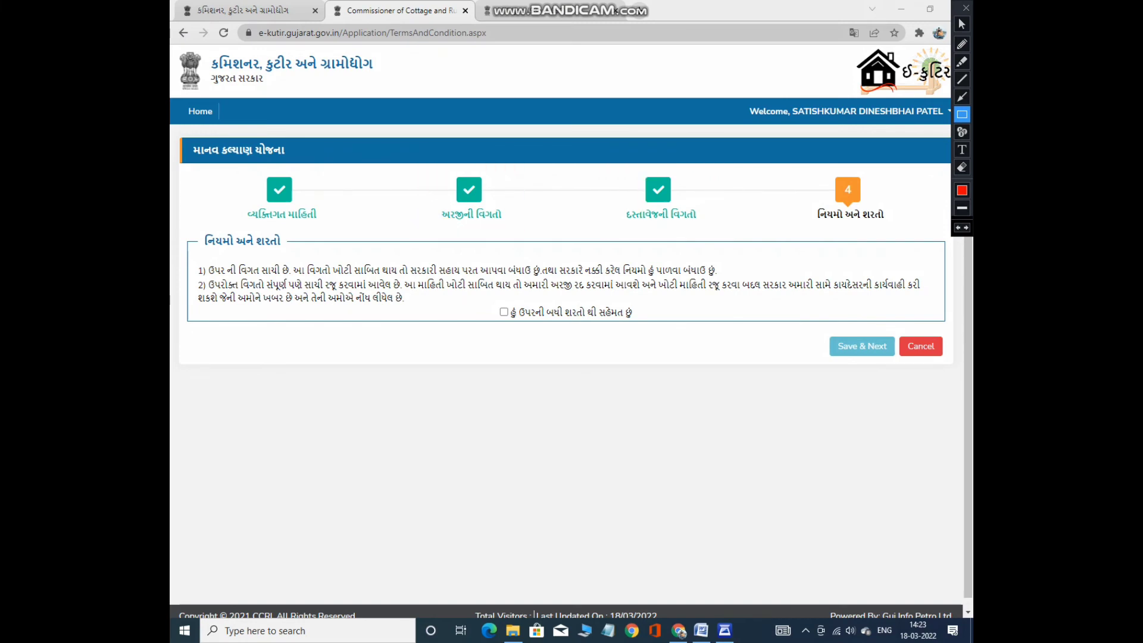
pyautogui.moveTo(814, 163); pyautogui.dragTo(904, 239)
# Mark the conditions in red, then tick 'I agree to all the above conditions'.
pyautogui.moveTo(482, 298); pyautogui.dragTo(570, 322)
pyautogui.moveTo(807, 330); pyautogui.dragTo(903, 370)
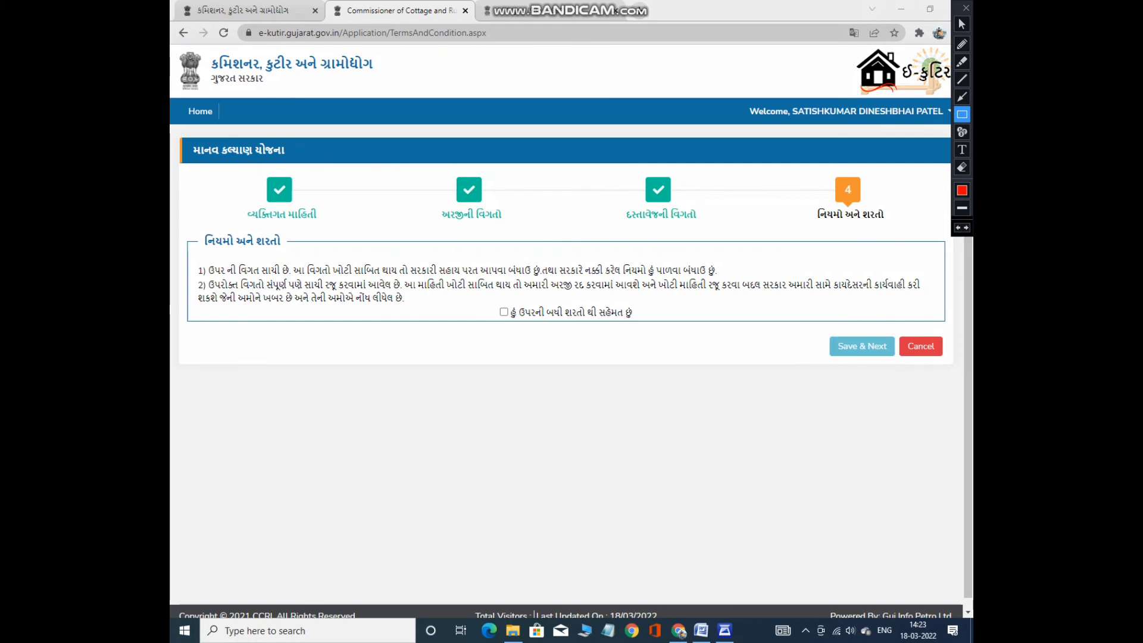
pyautogui.click(961, 24)
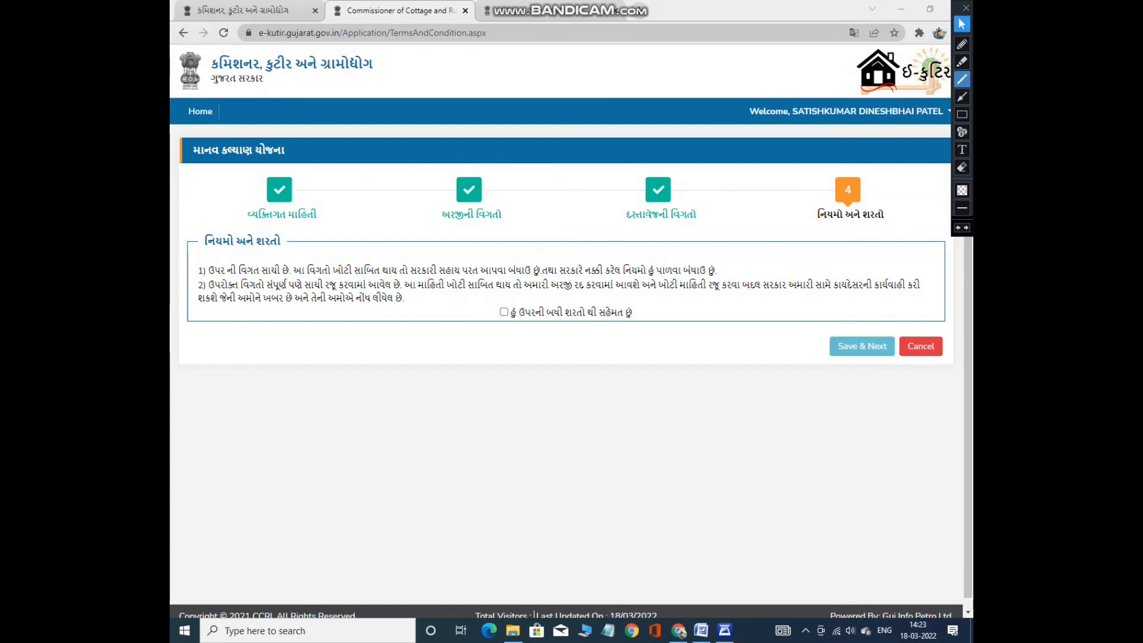
pyautogui.click(962, 43)
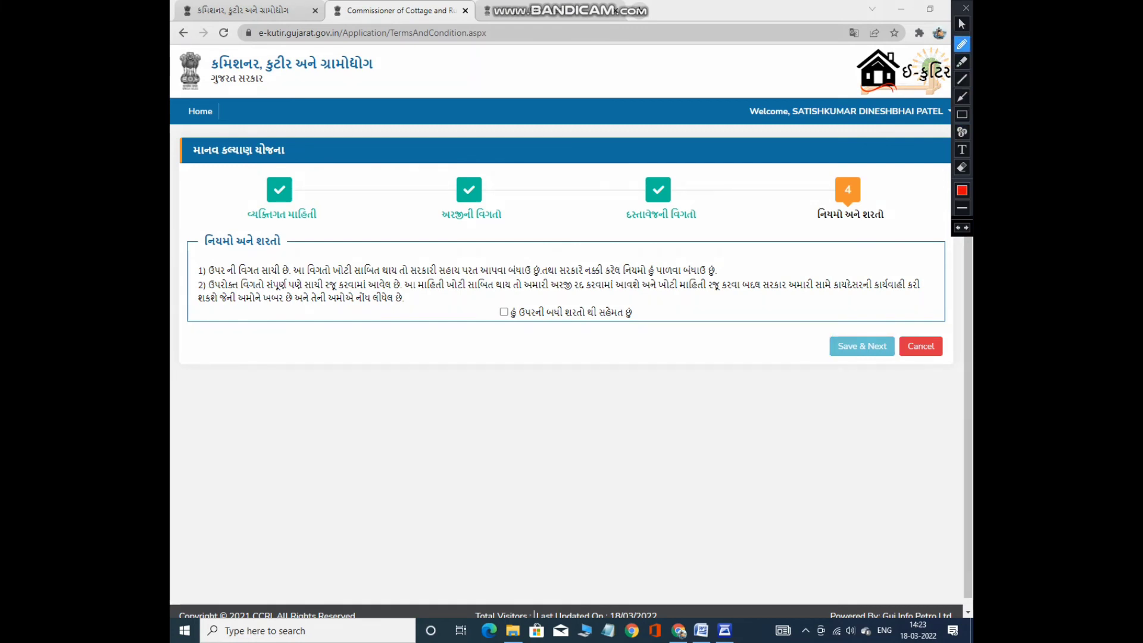
pyautogui.moveTo(214, 275); pyautogui.dragTo(222, 274)
pyautogui.moveTo(325, 276); pyautogui.dragTo(725, 277)
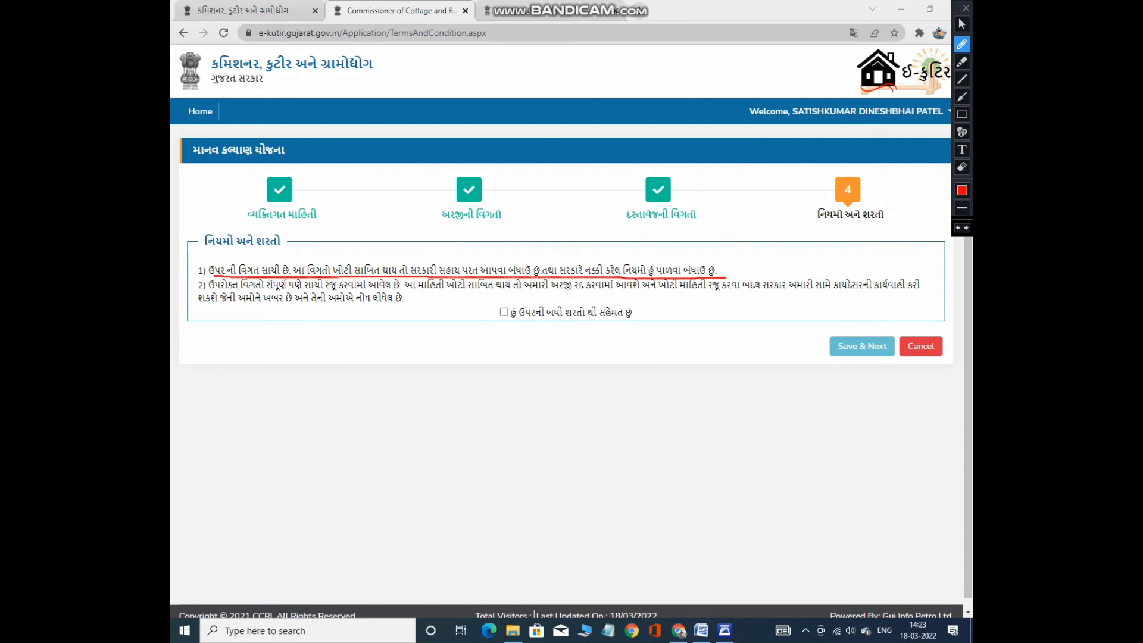
pyautogui.moveTo(208, 291); pyautogui.dragTo(914, 293)
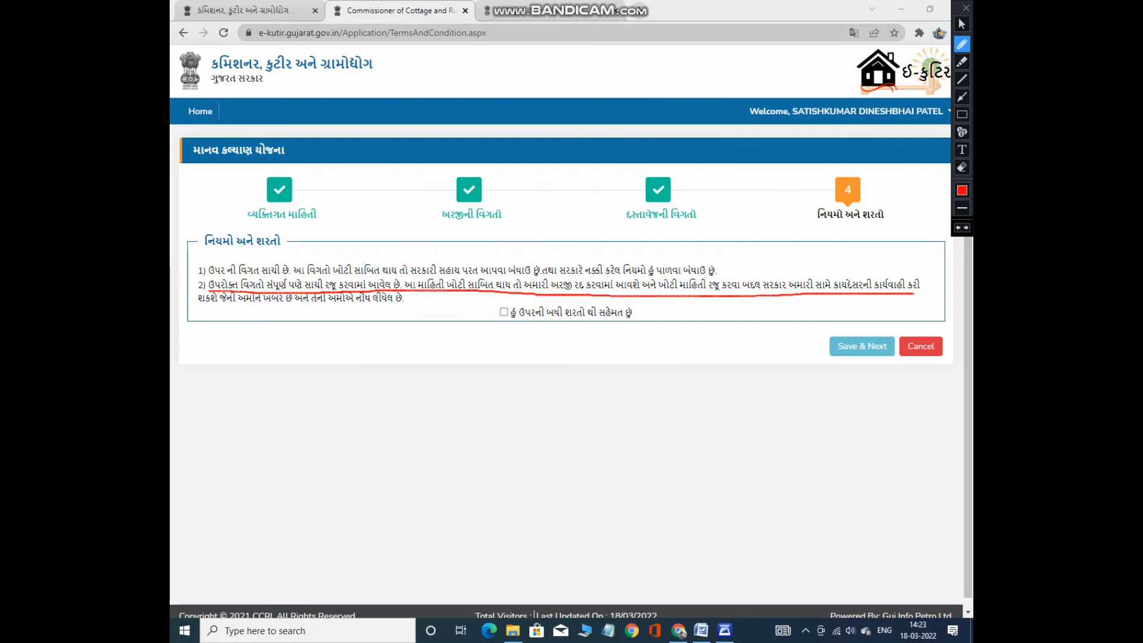
pyautogui.moveTo(194, 303); pyautogui.dragTo(416, 304)
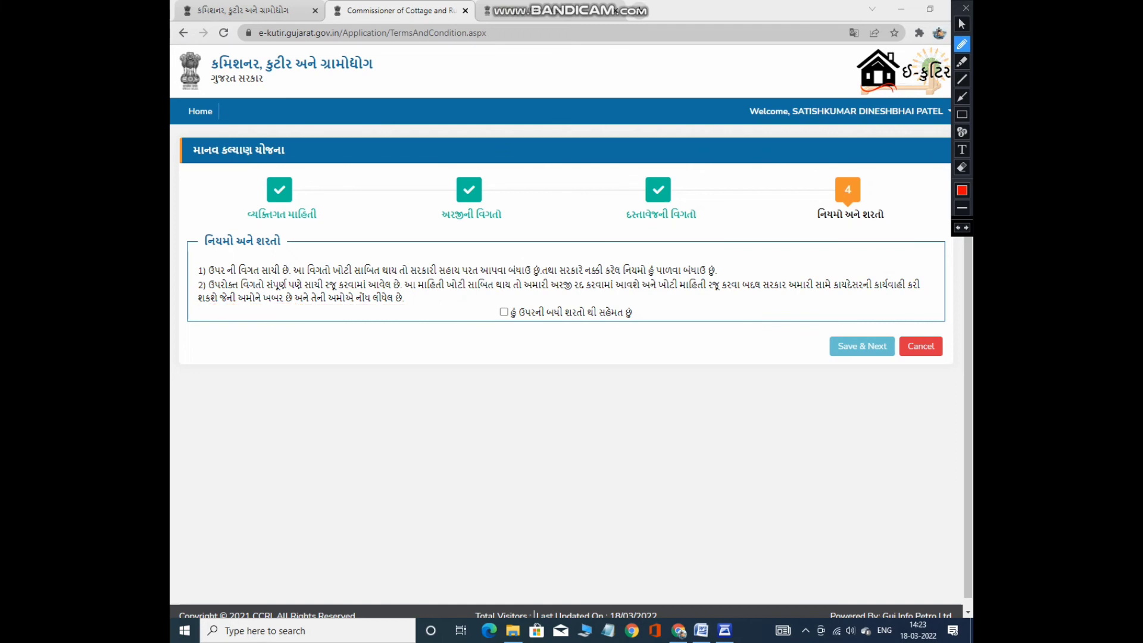
pyautogui.moveTo(502, 308)
pyautogui.mouseDown()
pyautogui.moveTo(594, 327)
pyautogui.moveTo(572, 291)
pyautogui.moveTo(492, 306)
pyautogui.mouseUp()
pyautogui.moveTo(869, 329); pyautogui.dragTo(851, 357)
pyautogui.click(962, 24)
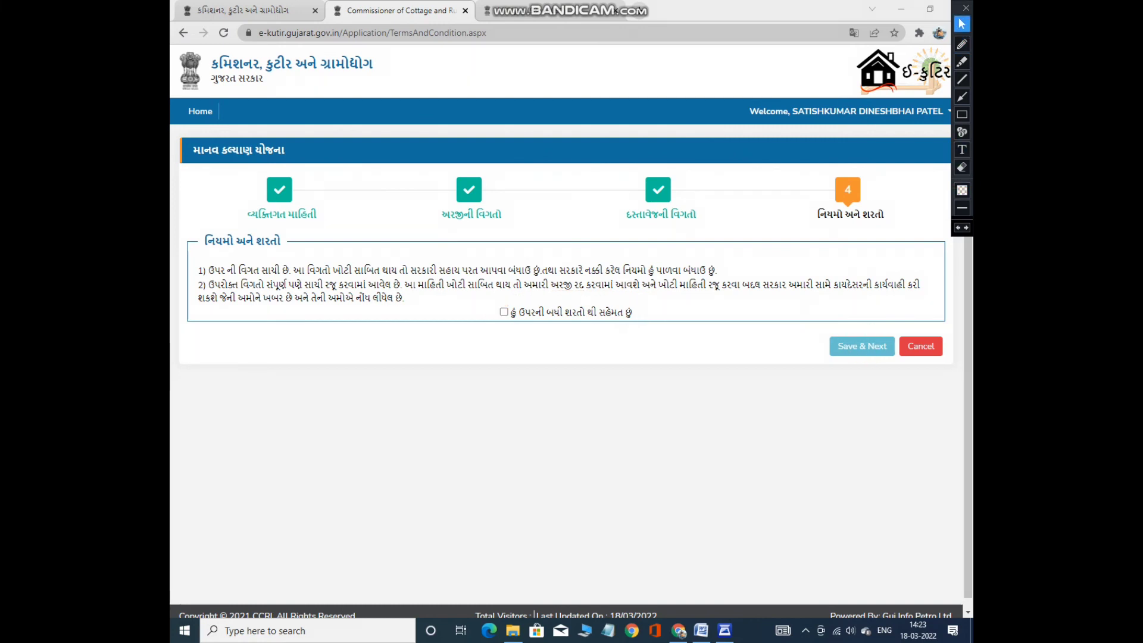
pyautogui.click(503, 312)
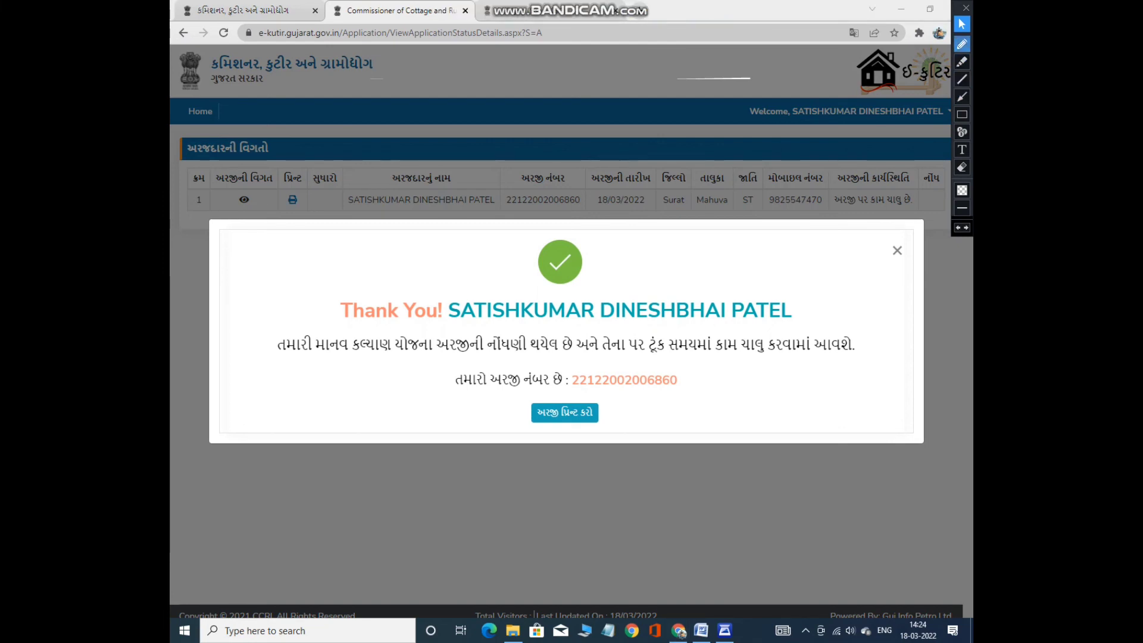
# Underline the thank-you message and application number, then close the confirmation dialog.
pyautogui.click(962, 44)
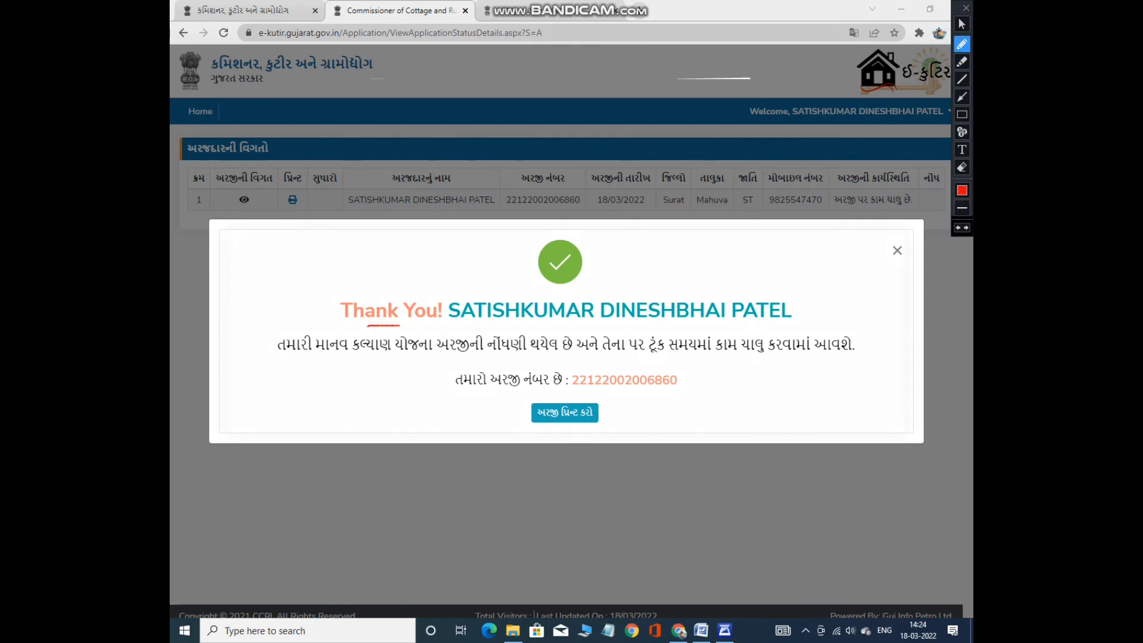
pyautogui.moveTo(399, 325); pyautogui.dragTo(831, 316)
pyautogui.moveTo(322, 360); pyautogui.dragTo(856, 356)
pyautogui.moveTo(447, 390)
pyautogui.mouseDown()
pyautogui.moveTo(617, 391)
pyautogui.moveTo(692, 371)
pyautogui.mouseUp()
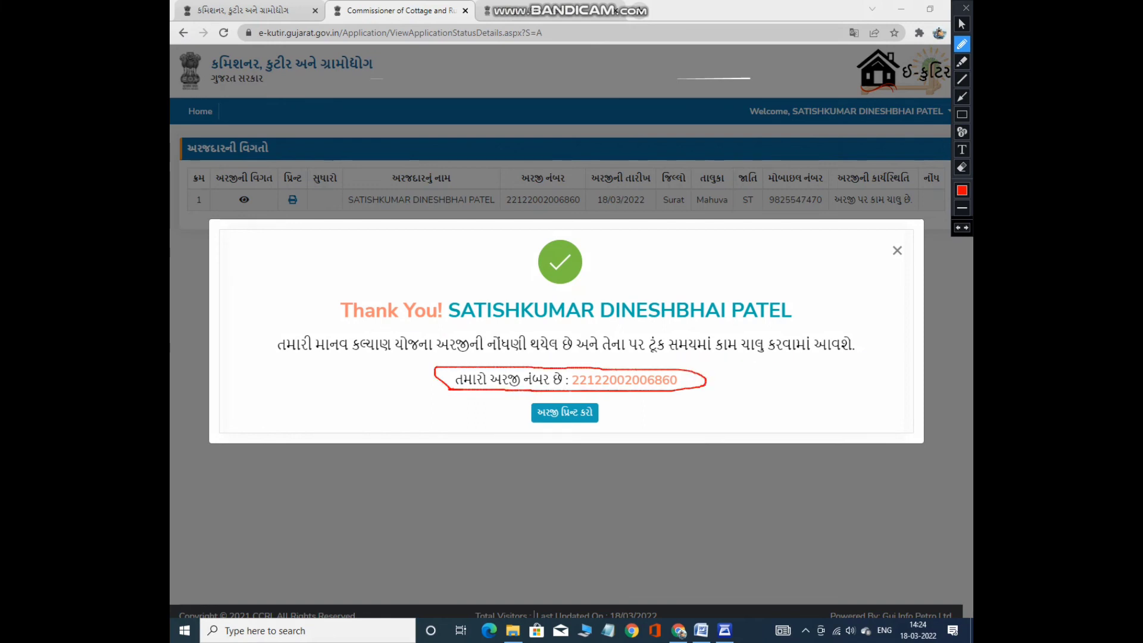
pyautogui.moveTo(552, 426); pyautogui.dragTo(615, 406)
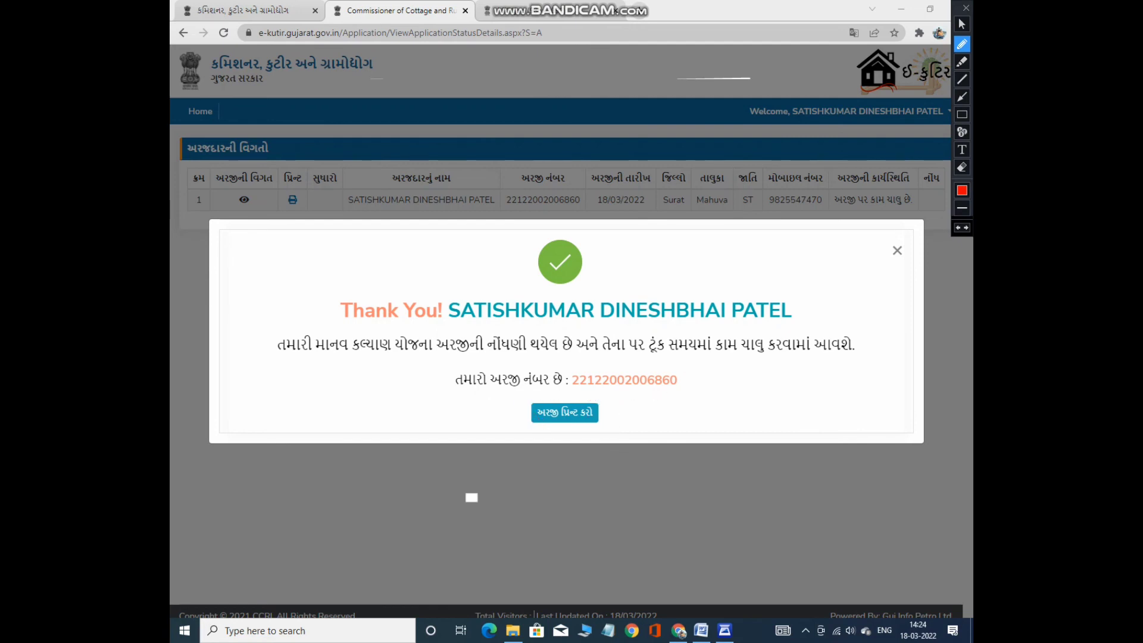
pyautogui.press('Escape')
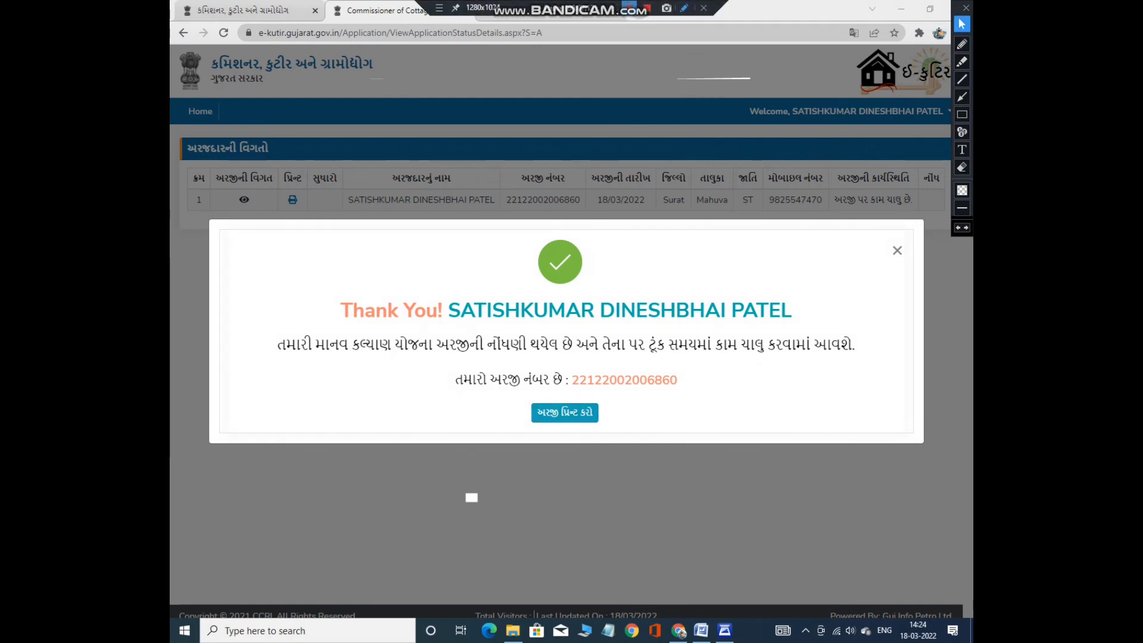
pyautogui.click(472, 497)
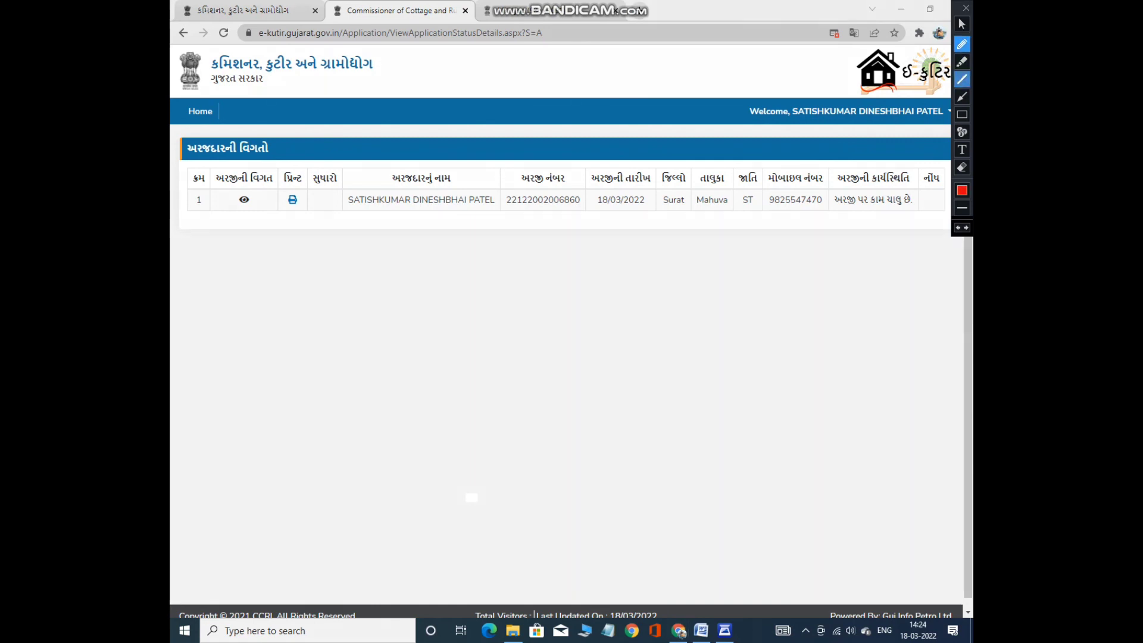
# Point out the application row and Print column, then always allow the site's pop-ups.
pyautogui.click(962, 61)
pyautogui.moveTo(192, 198)
pyautogui.mouseDown()
pyautogui.moveTo(350, 209)
pyautogui.moveTo(914, 200)
pyautogui.mouseUp()
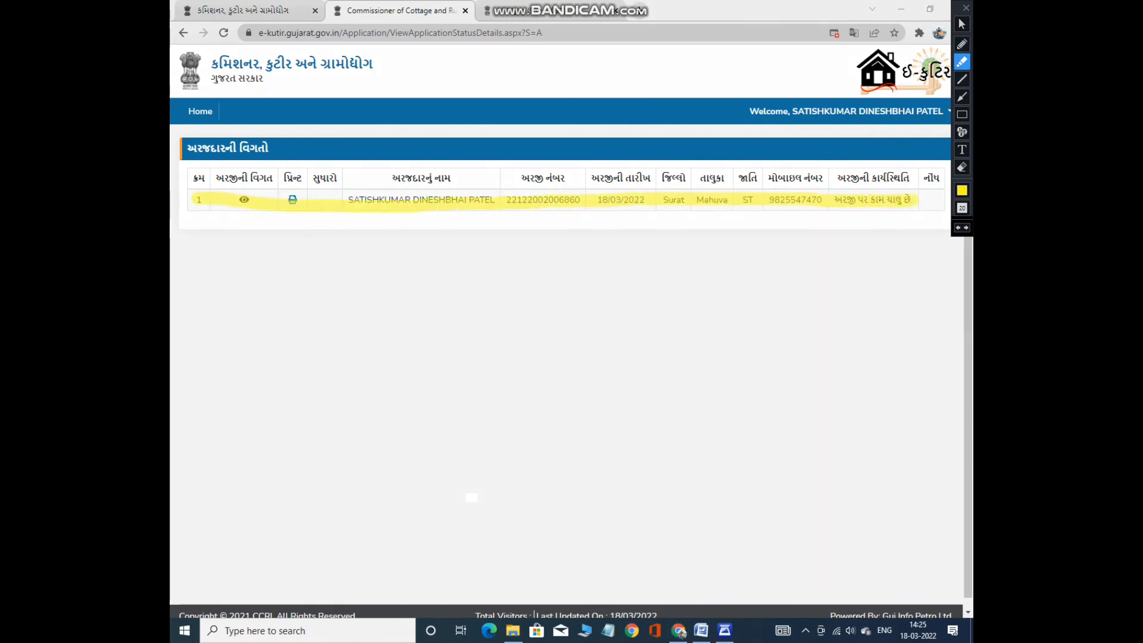
pyautogui.moveTo(439, 239); pyautogui.dragTo(698, 146)
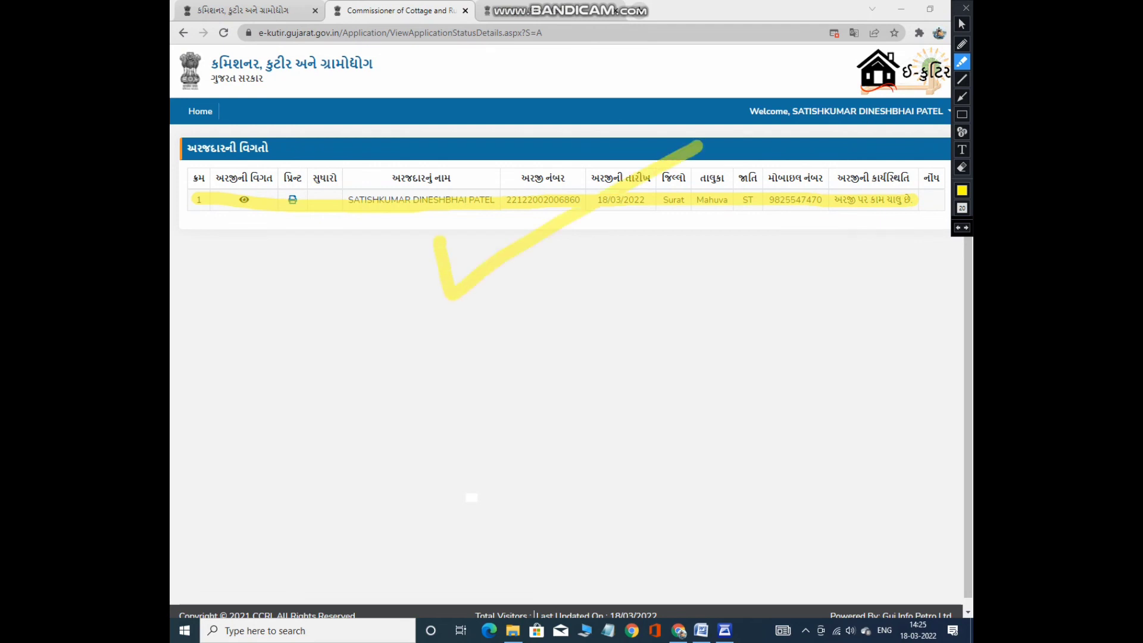
pyautogui.hotkey('ctrl', 'z')
pyautogui.hotkey('ctrl', 'z')
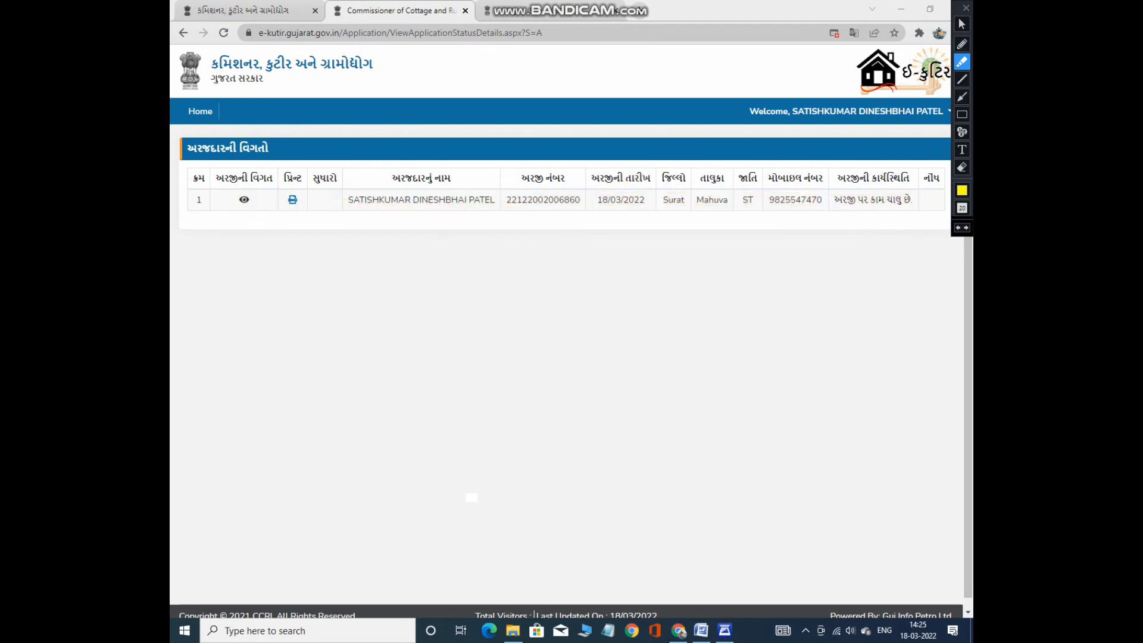
pyautogui.moveTo(278, 166)
pyautogui.mouseDown()
pyautogui.moveTo(286, 198)
pyautogui.moveTo(308, 210)
pyautogui.mouseUp()
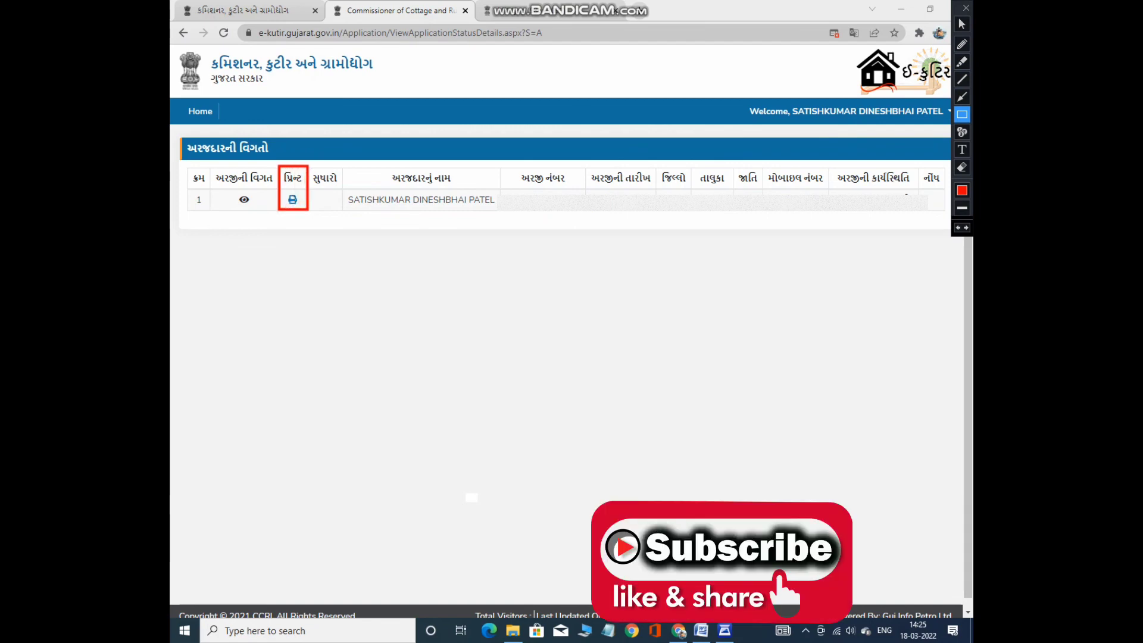
pyautogui.hotkey('ctrl', 'z')
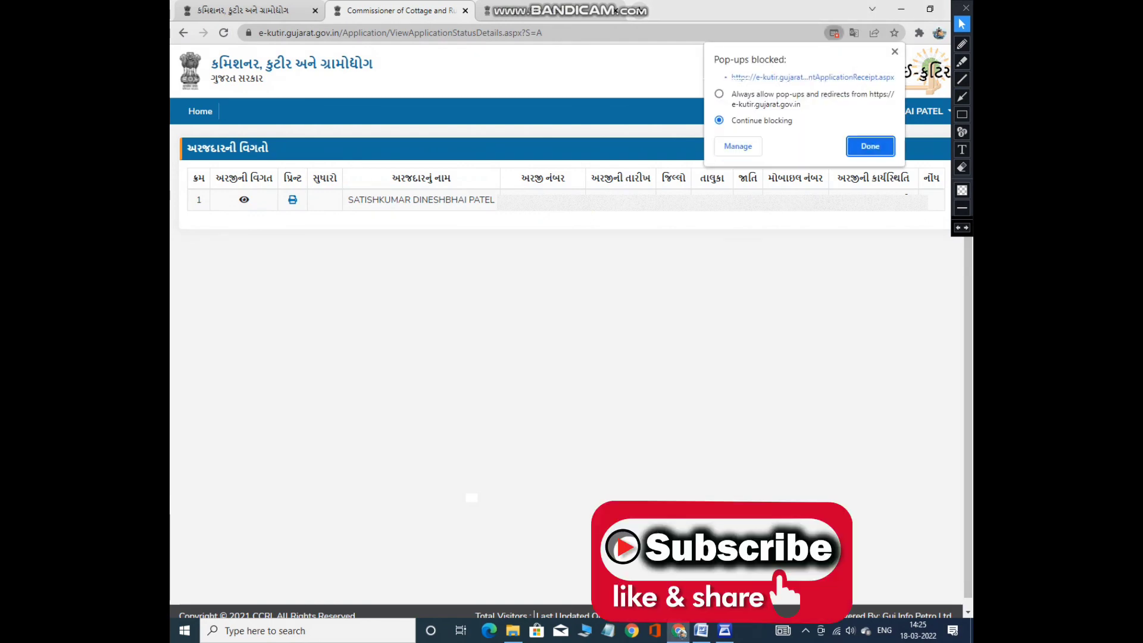
pyautogui.click(719, 94)
pyautogui.click(870, 146)
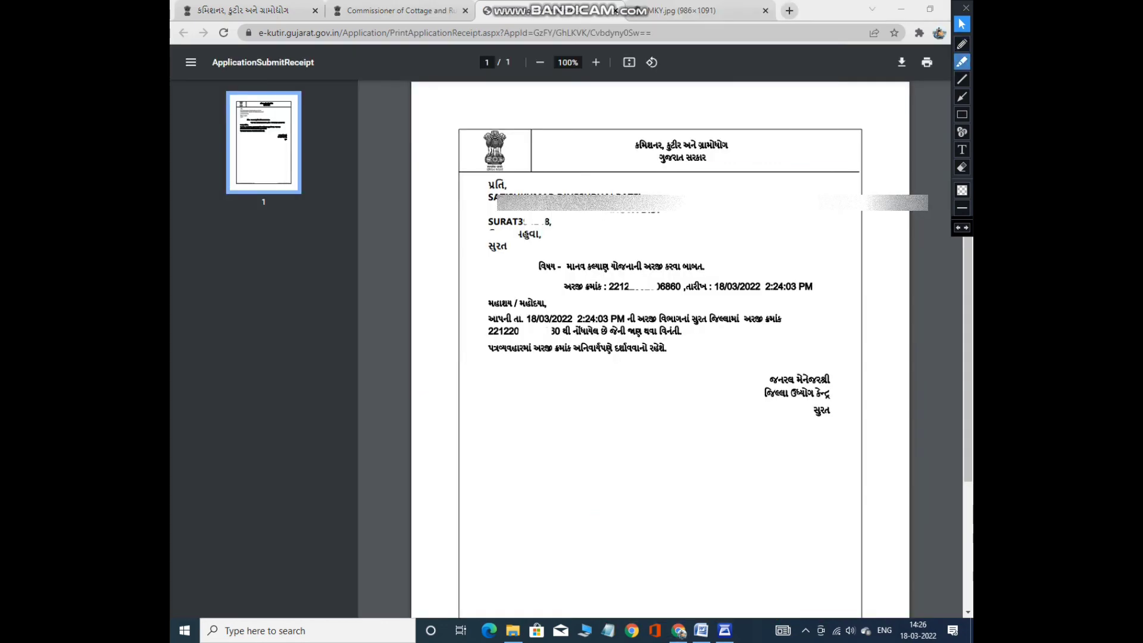
# Highlight the receipt's header, subject, date and signature, then return to the e-Kutir home tab.
pyautogui.click(962, 62)
pyautogui.moveTo(631, 126)
pyautogui.mouseDown()
pyautogui.moveTo(664, 178)
pyautogui.moveTo(637, 110)
pyautogui.moveTo(650, 178)
pyautogui.mouseUp()
pyautogui.moveTo(562, 265); pyautogui.dragTo(709, 267)
pyautogui.moveTo(560, 290)
pyautogui.mouseDown()
pyautogui.moveTo(554, 325)
pyautogui.moveTo(794, 166)
pyautogui.mouseUp()
pyautogui.moveTo(800, 357)
pyautogui.mouseDown()
pyautogui.moveTo(729, 387)
pyautogui.moveTo(780, 357)
pyautogui.moveTo(774, 372)
pyautogui.mouseUp()
pyautogui.moveTo(659, 379); pyautogui.dragTo(873, 247)
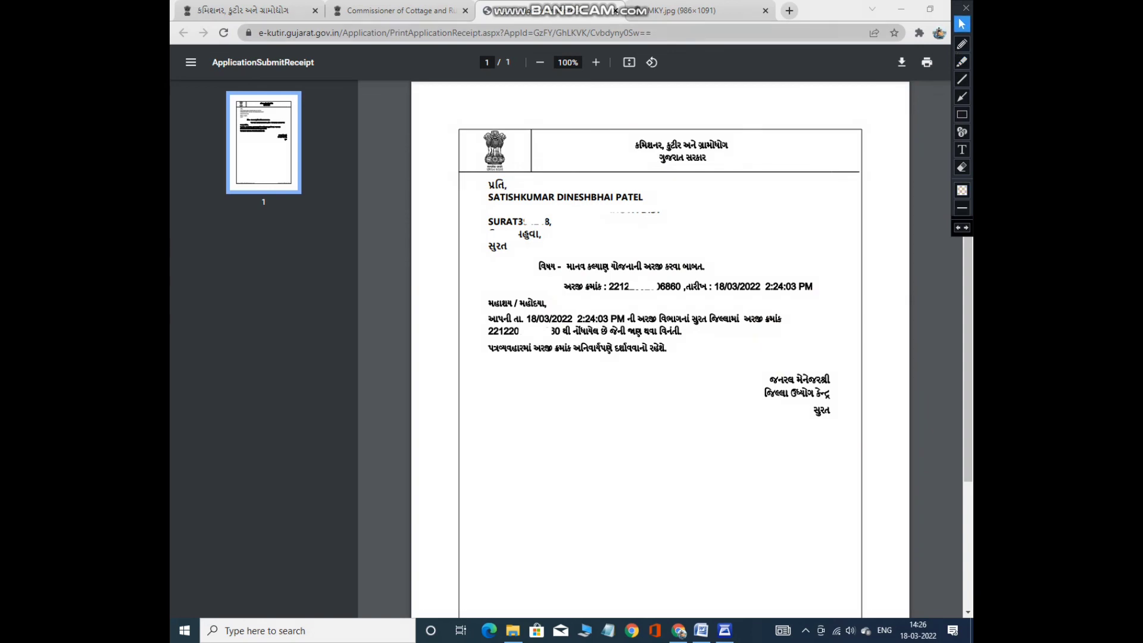
pyautogui.click(399, 10)
pyautogui.click(250, 10)
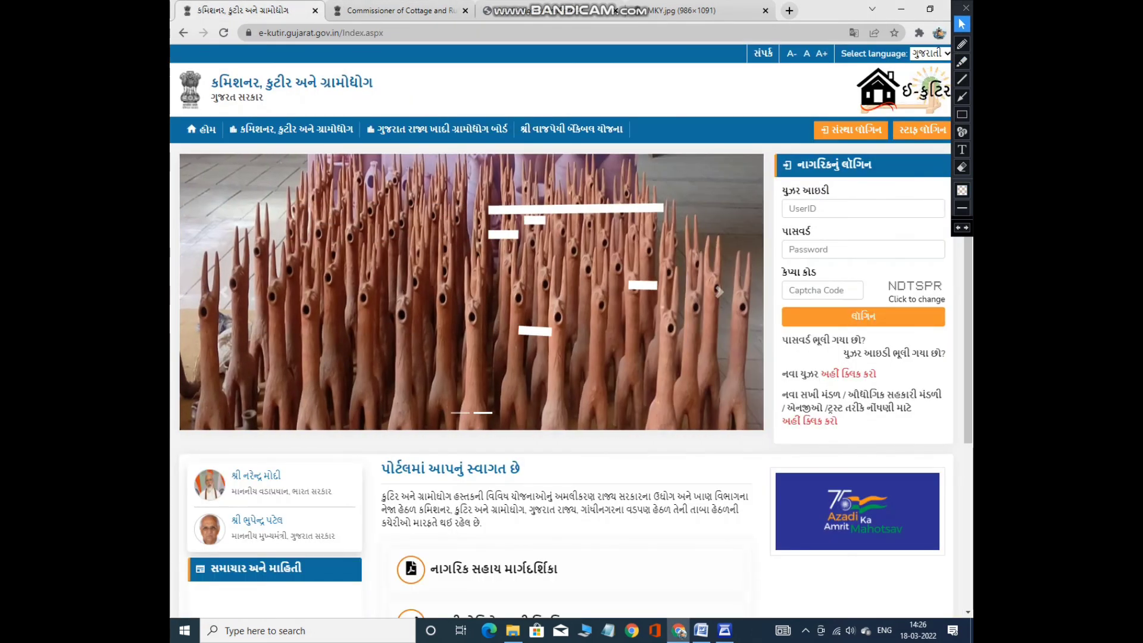